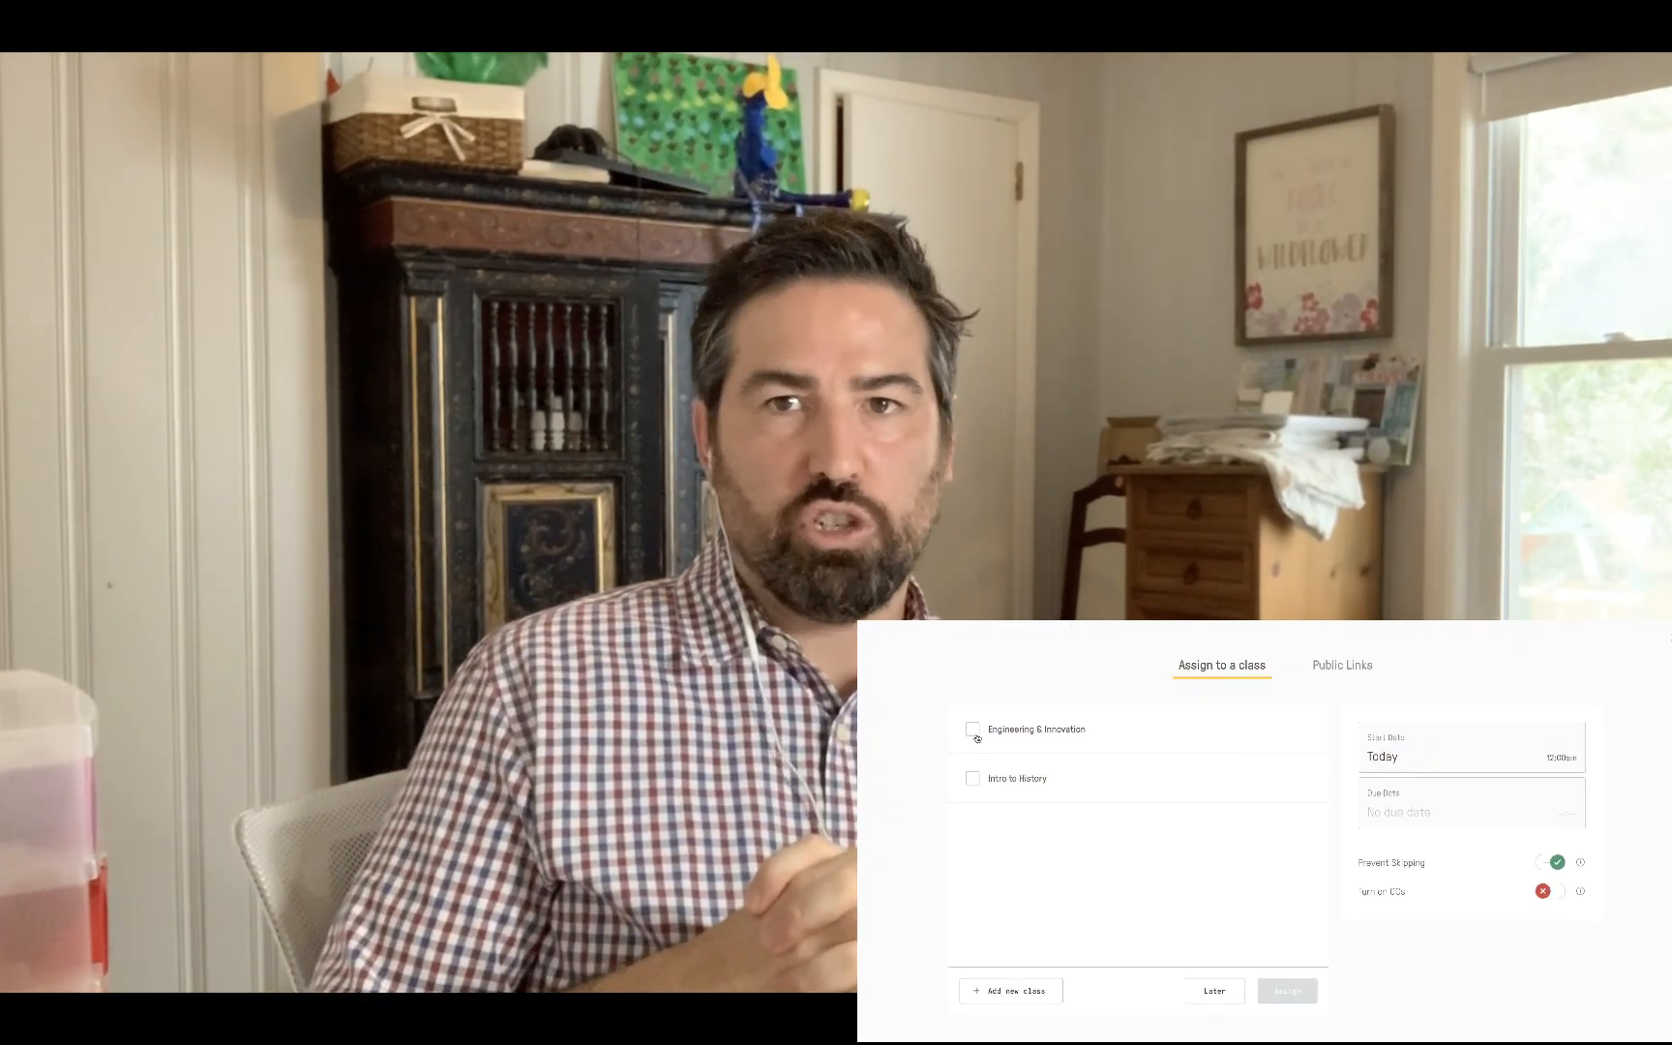
# Step: Tick then untick Engineering & Innovation in the Assign dialog and open the Due Date picker
pyautogui.click(971, 729)
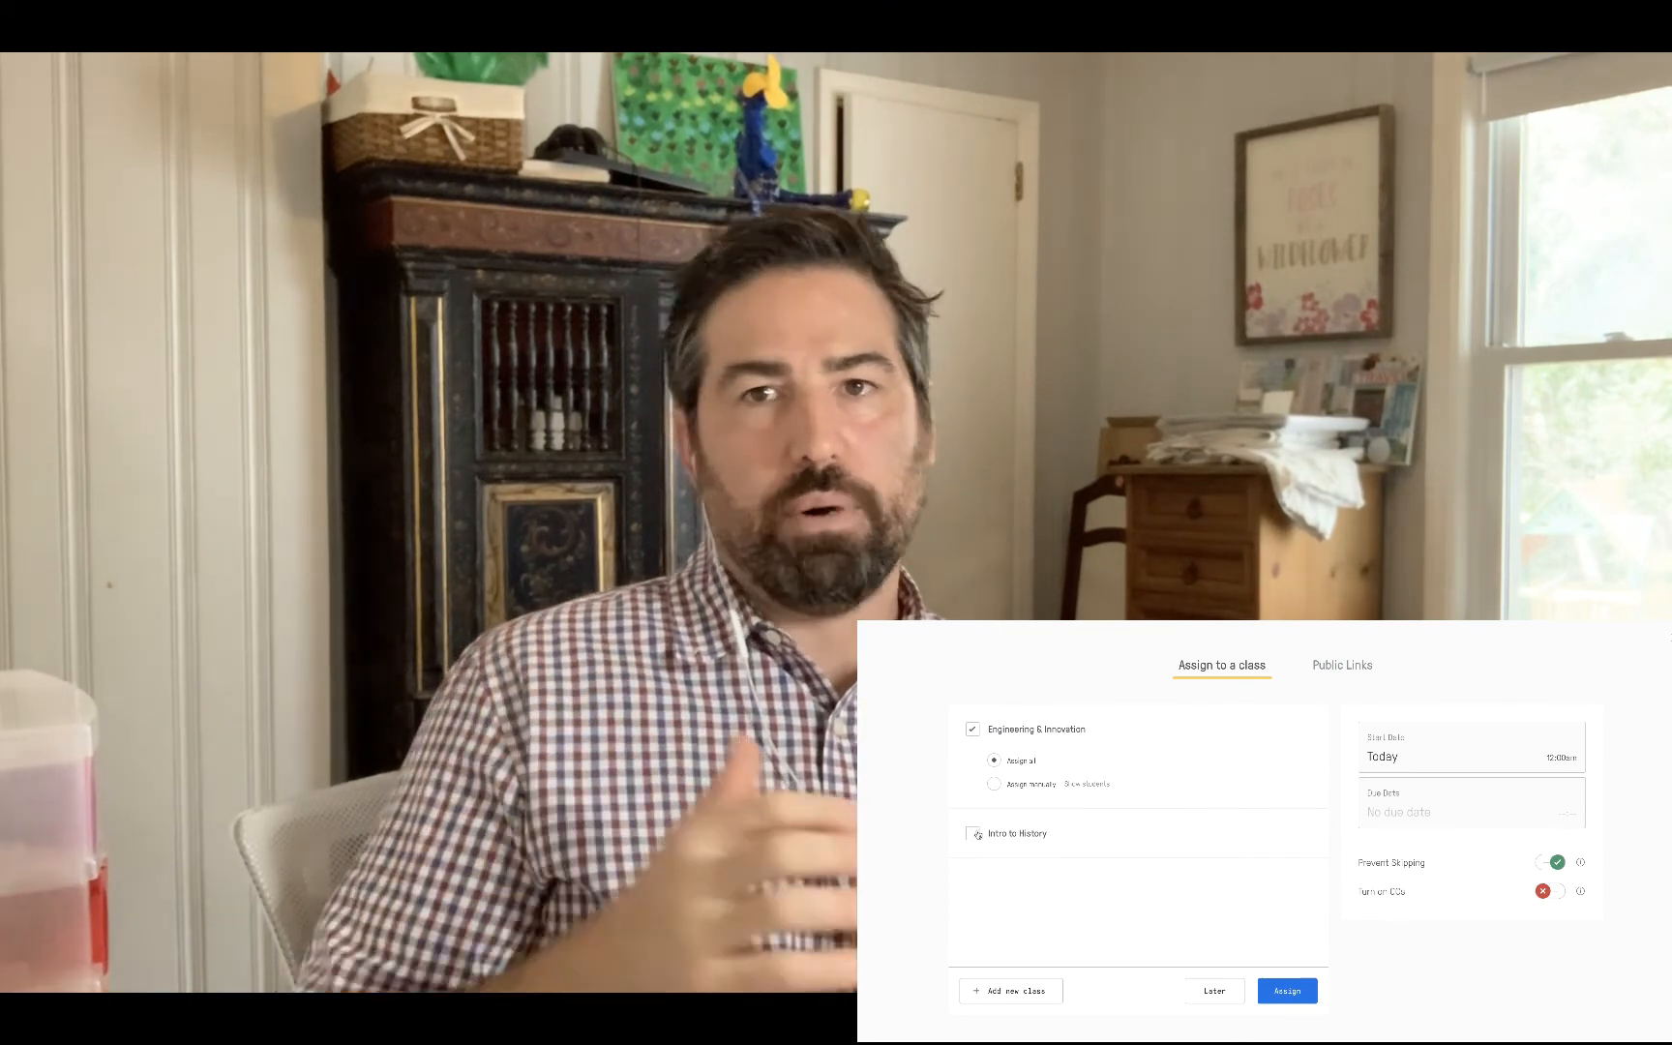
pyautogui.click(973, 729)
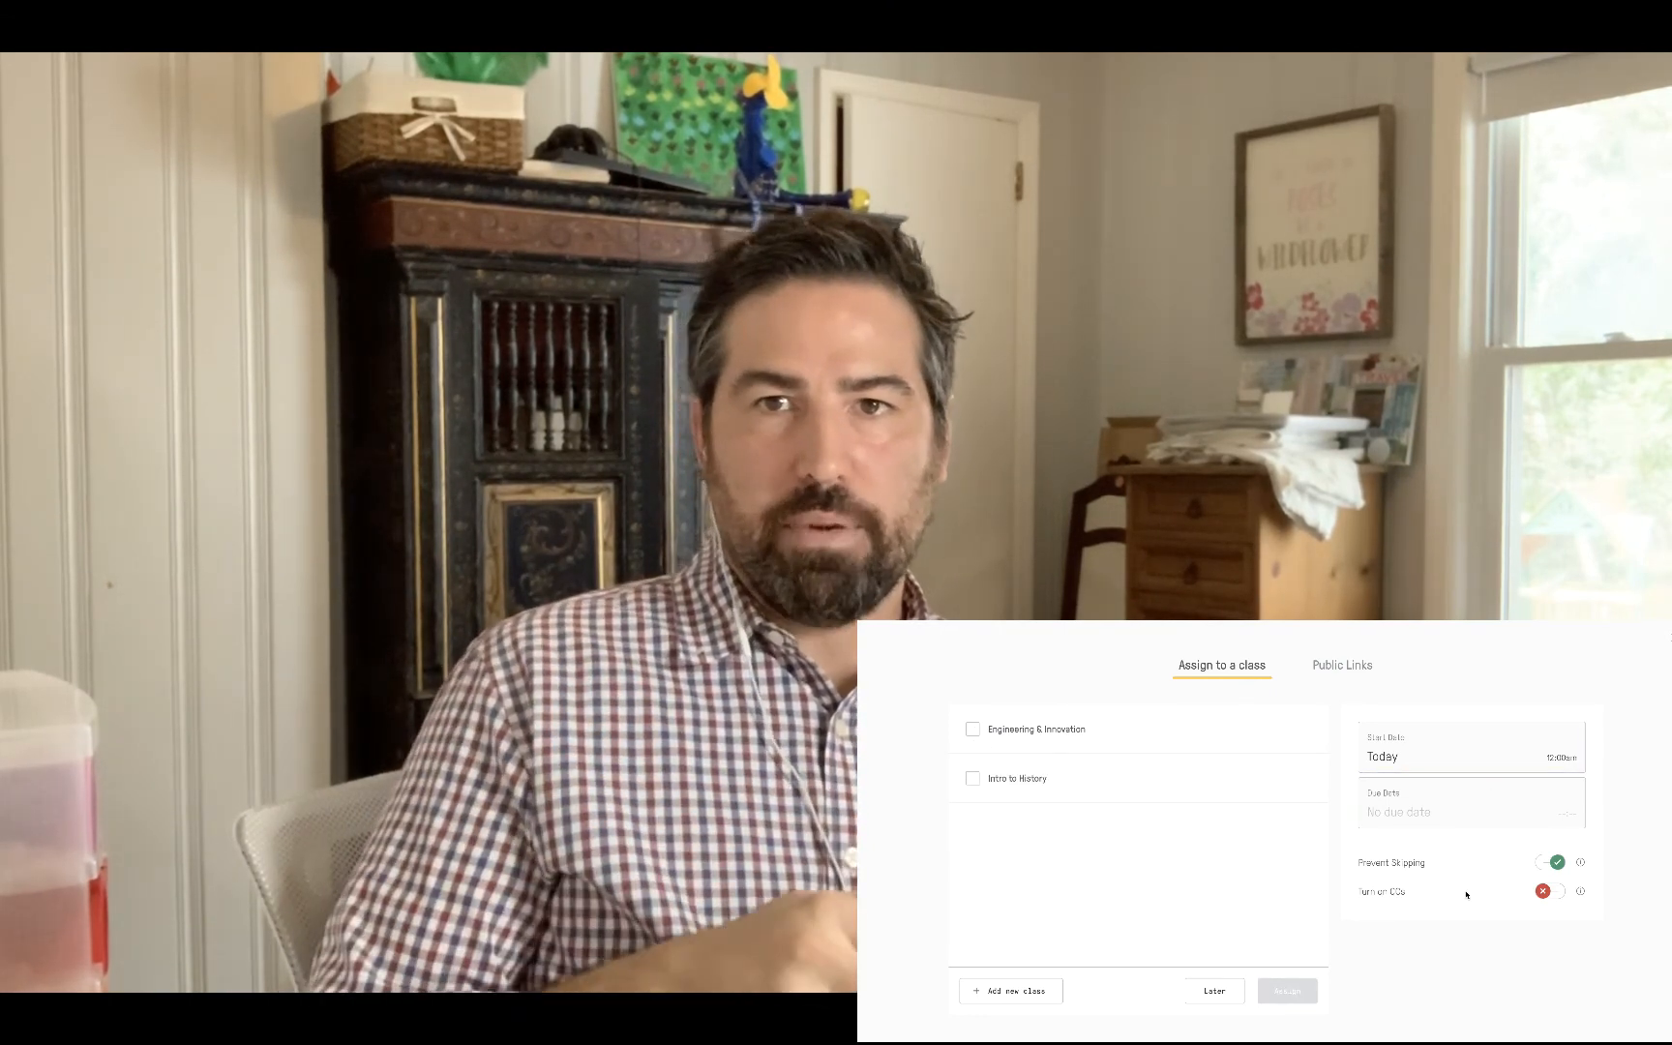
pyautogui.click(1541, 810)
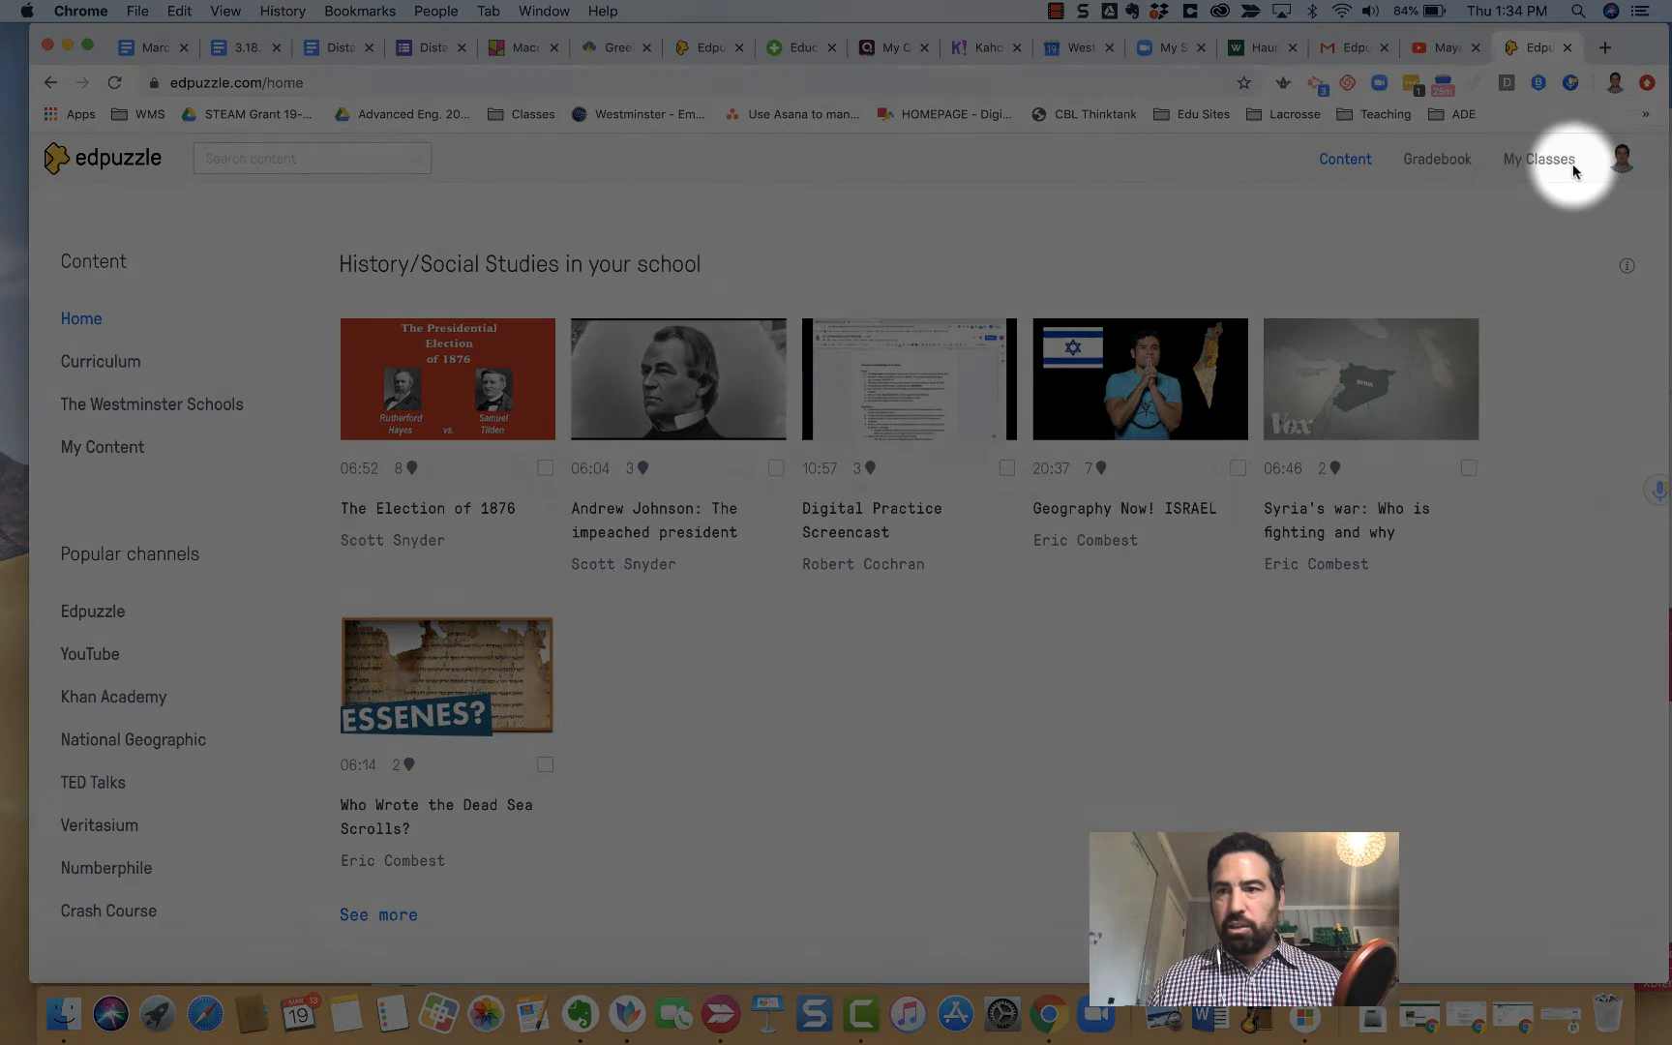
# Step: View the account menu, then go to My Classes listing Engineering & Innovation
pyautogui.click(1620, 158)
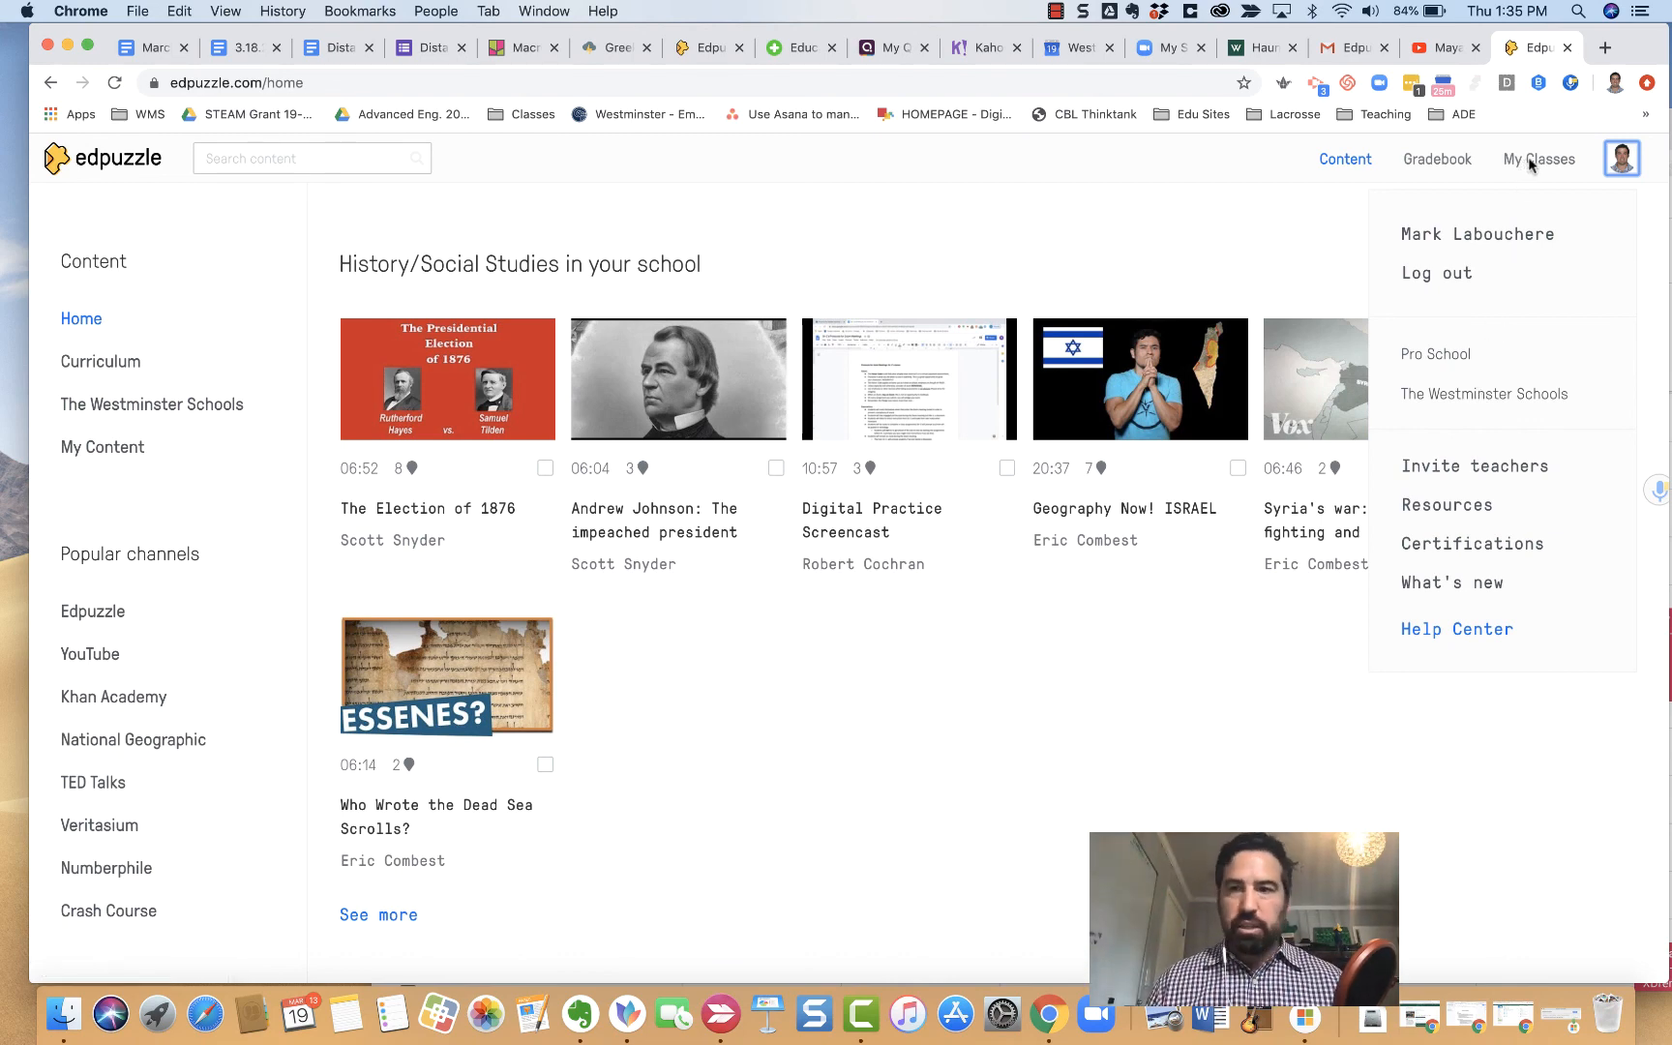
pyautogui.click(1548, 164)
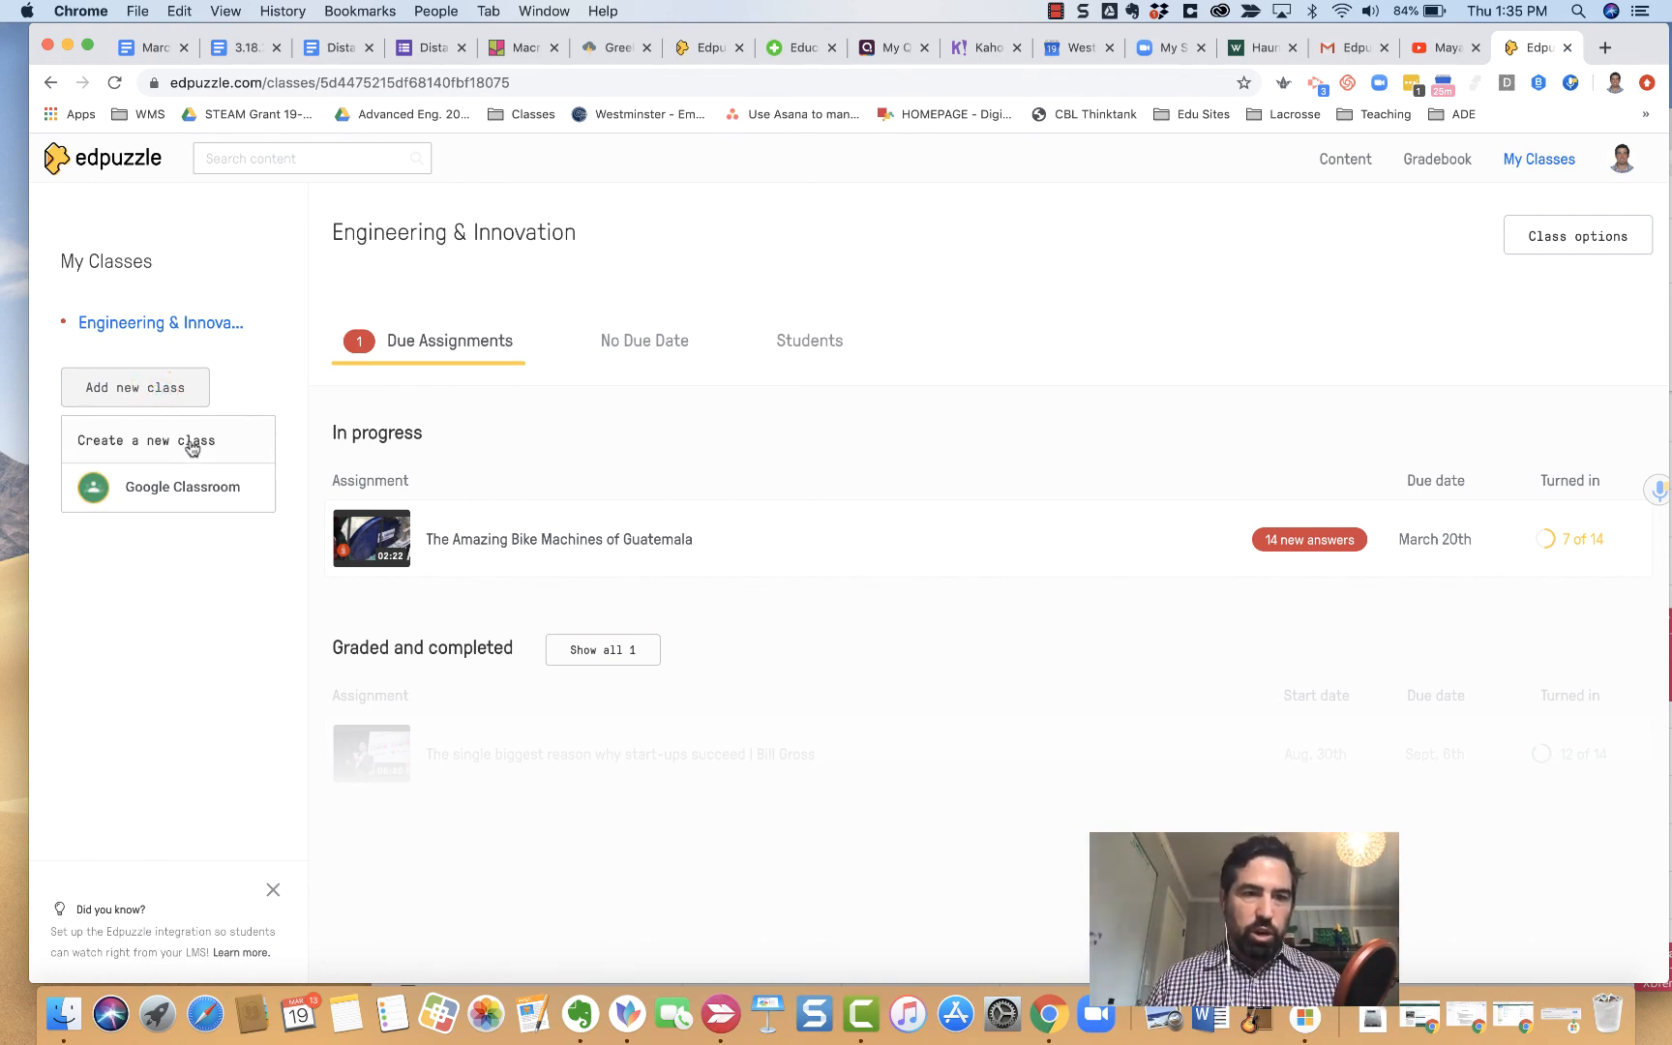
# Step: Create a new class named 'Intro to History'
pyautogui.click(189, 441)
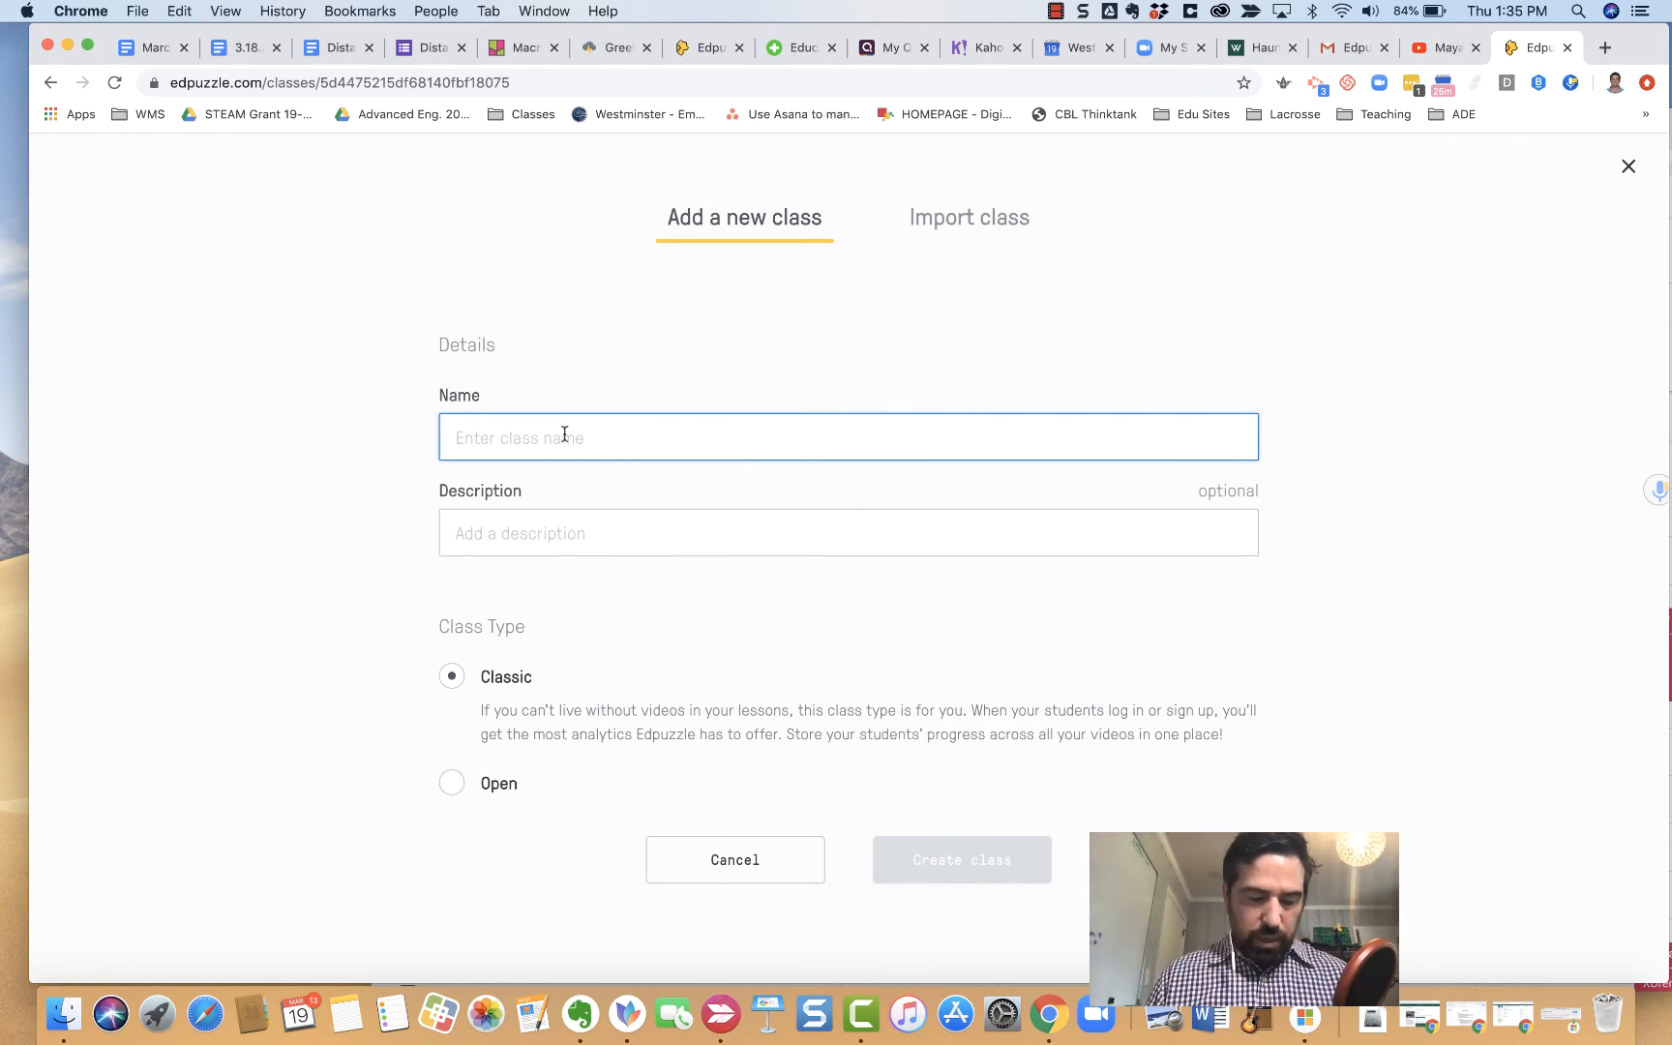
pyautogui.write('Intro to History')
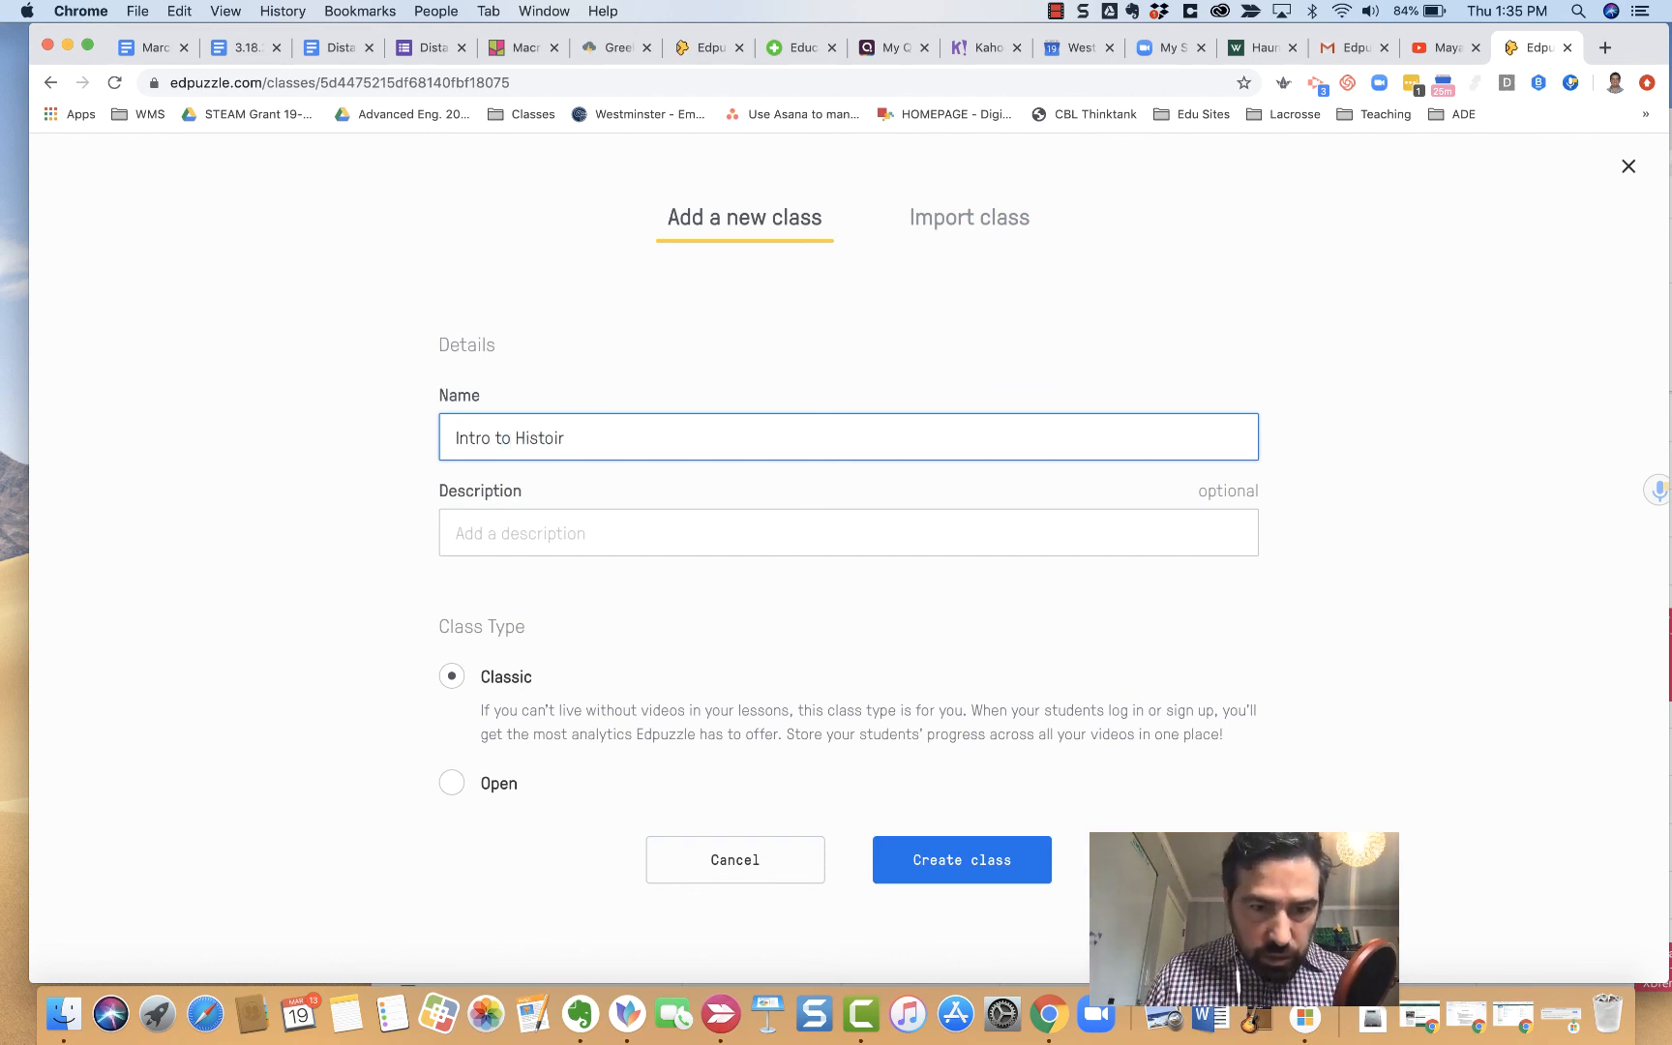
pyautogui.click(603, 535)
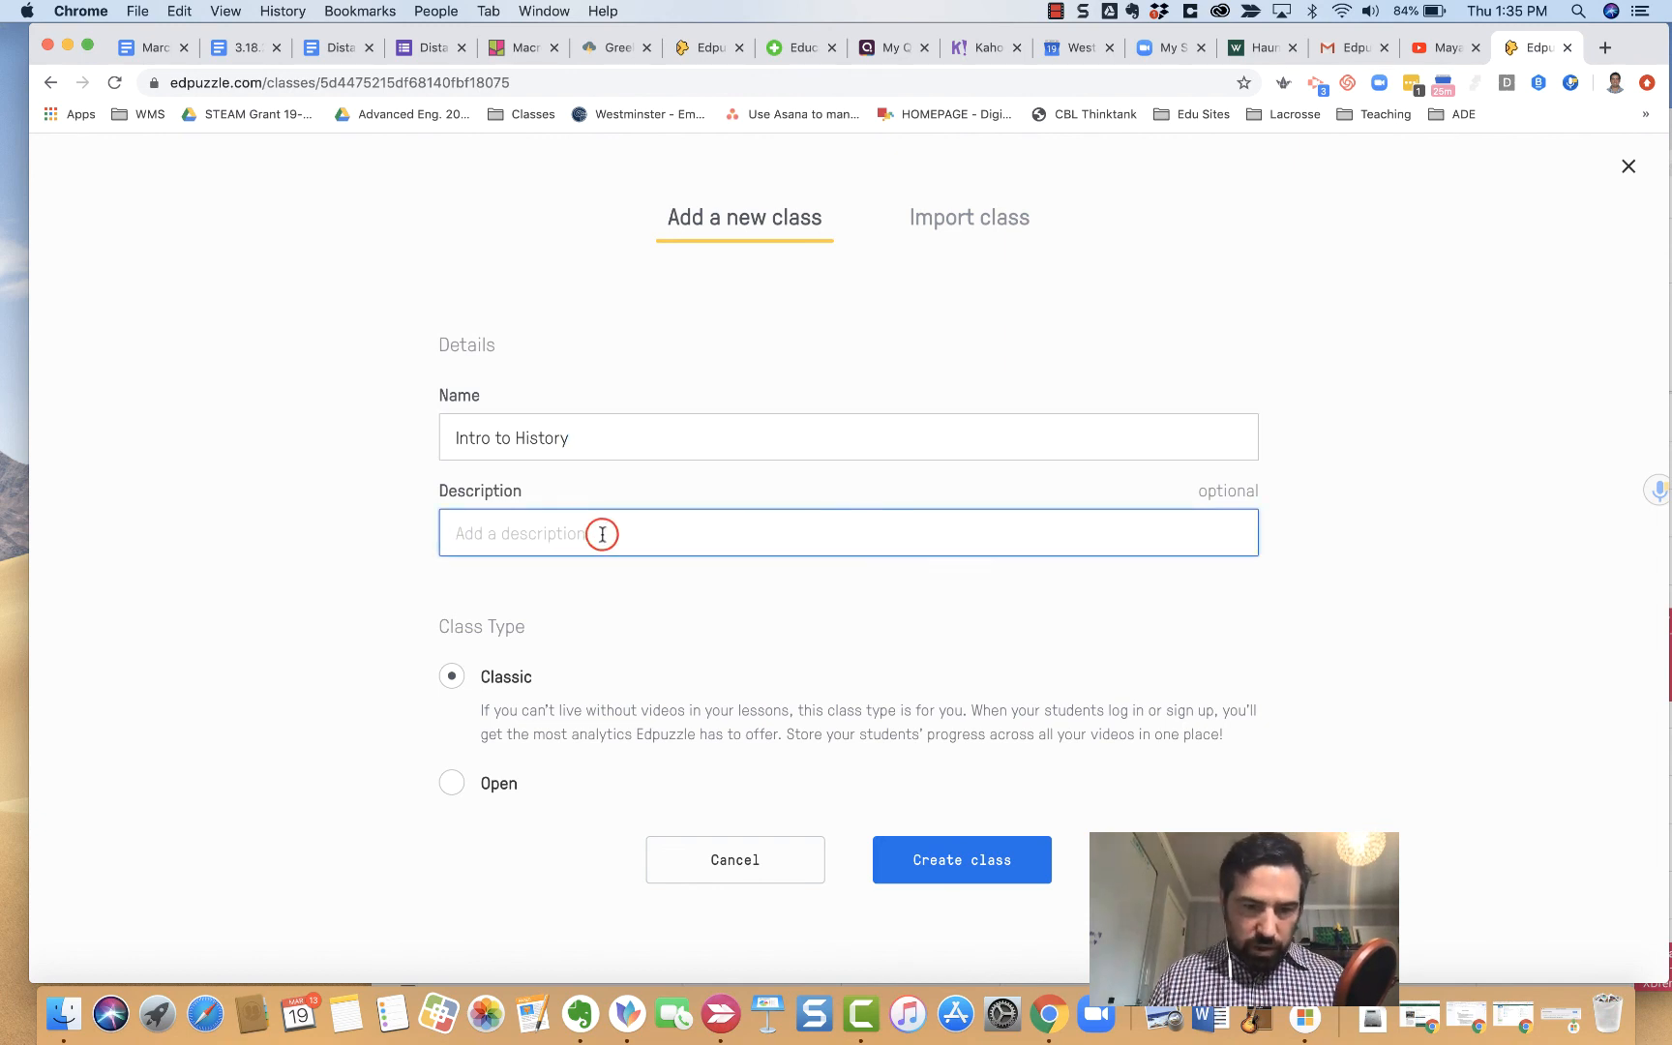
pyautogui.click(953, 862)
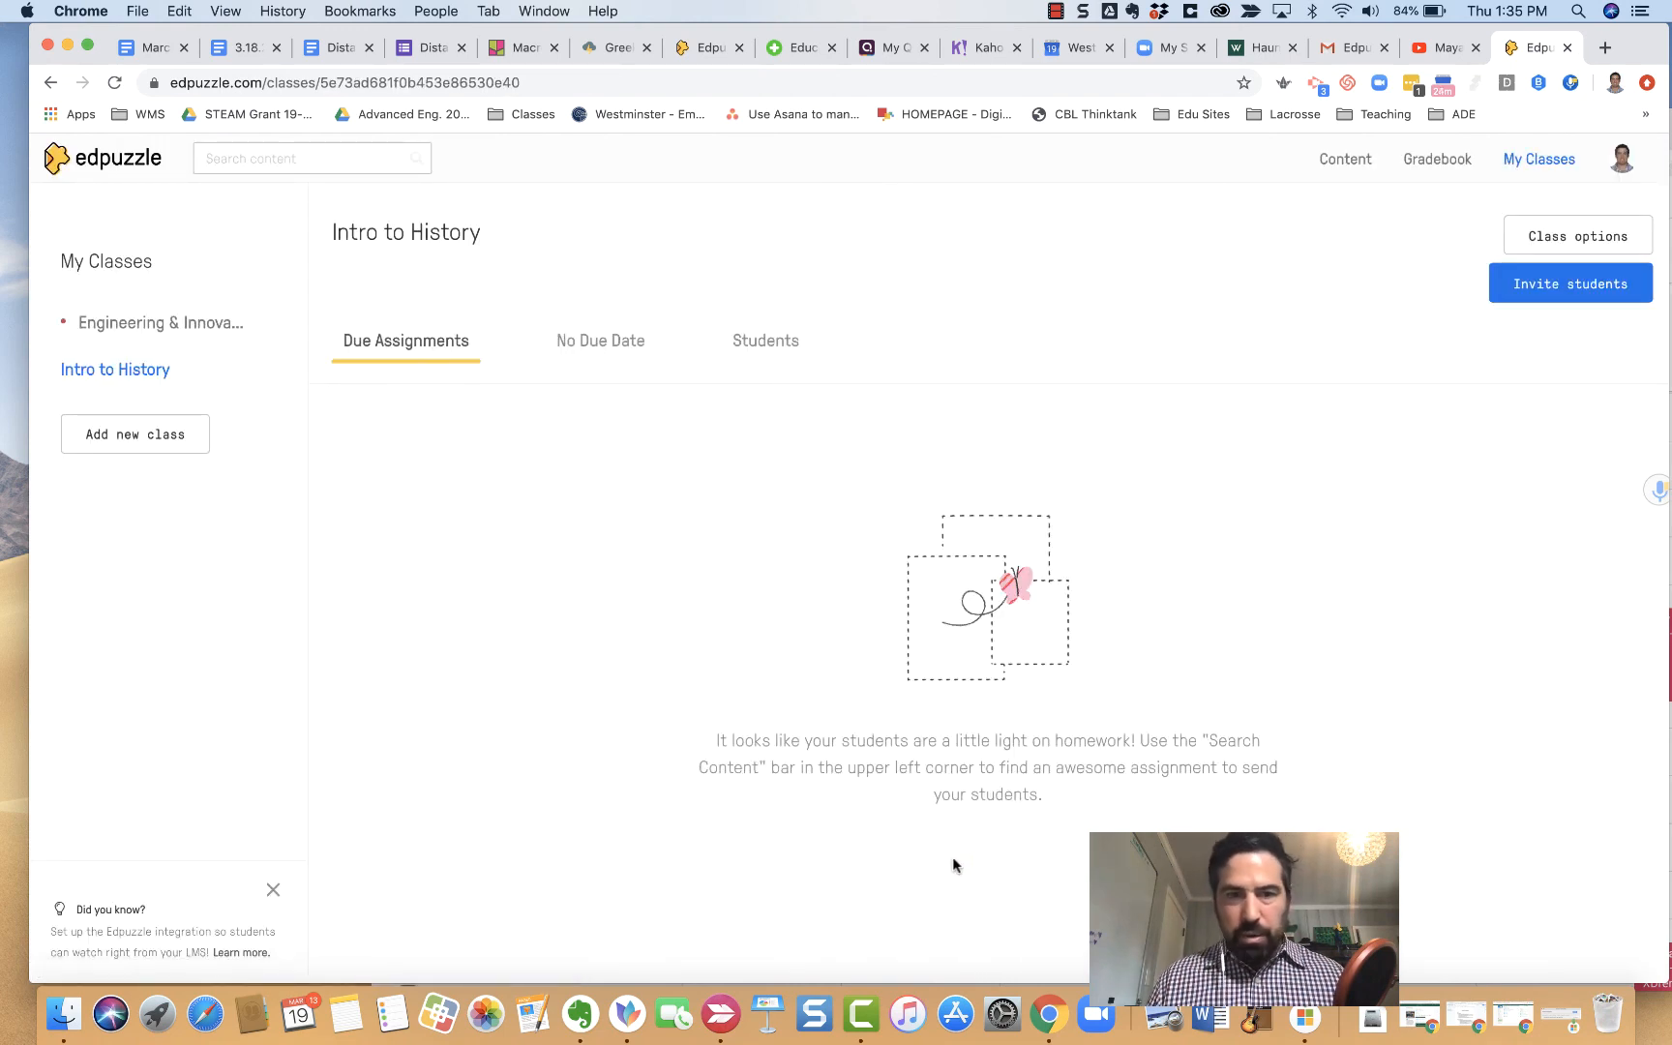
# Step: View the Invite students join instructions for the new class and dismiss them
pyautogui.click(1571, 299)
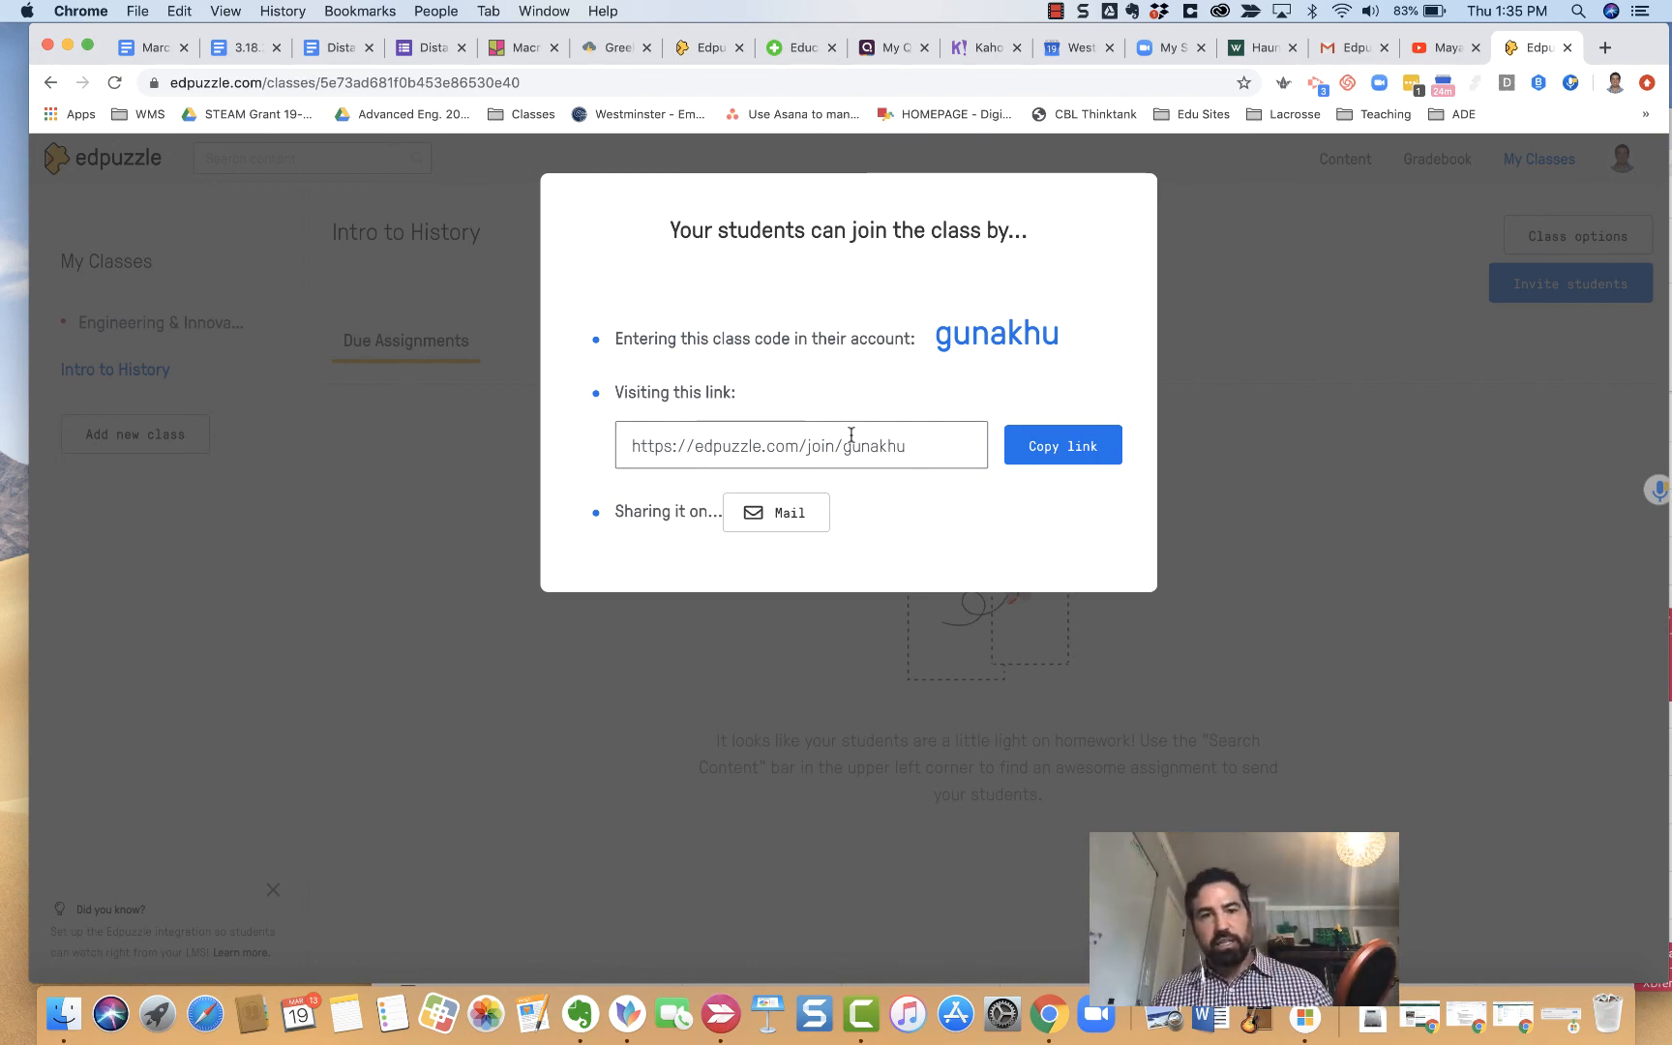
pyautogui.click(872, 696)
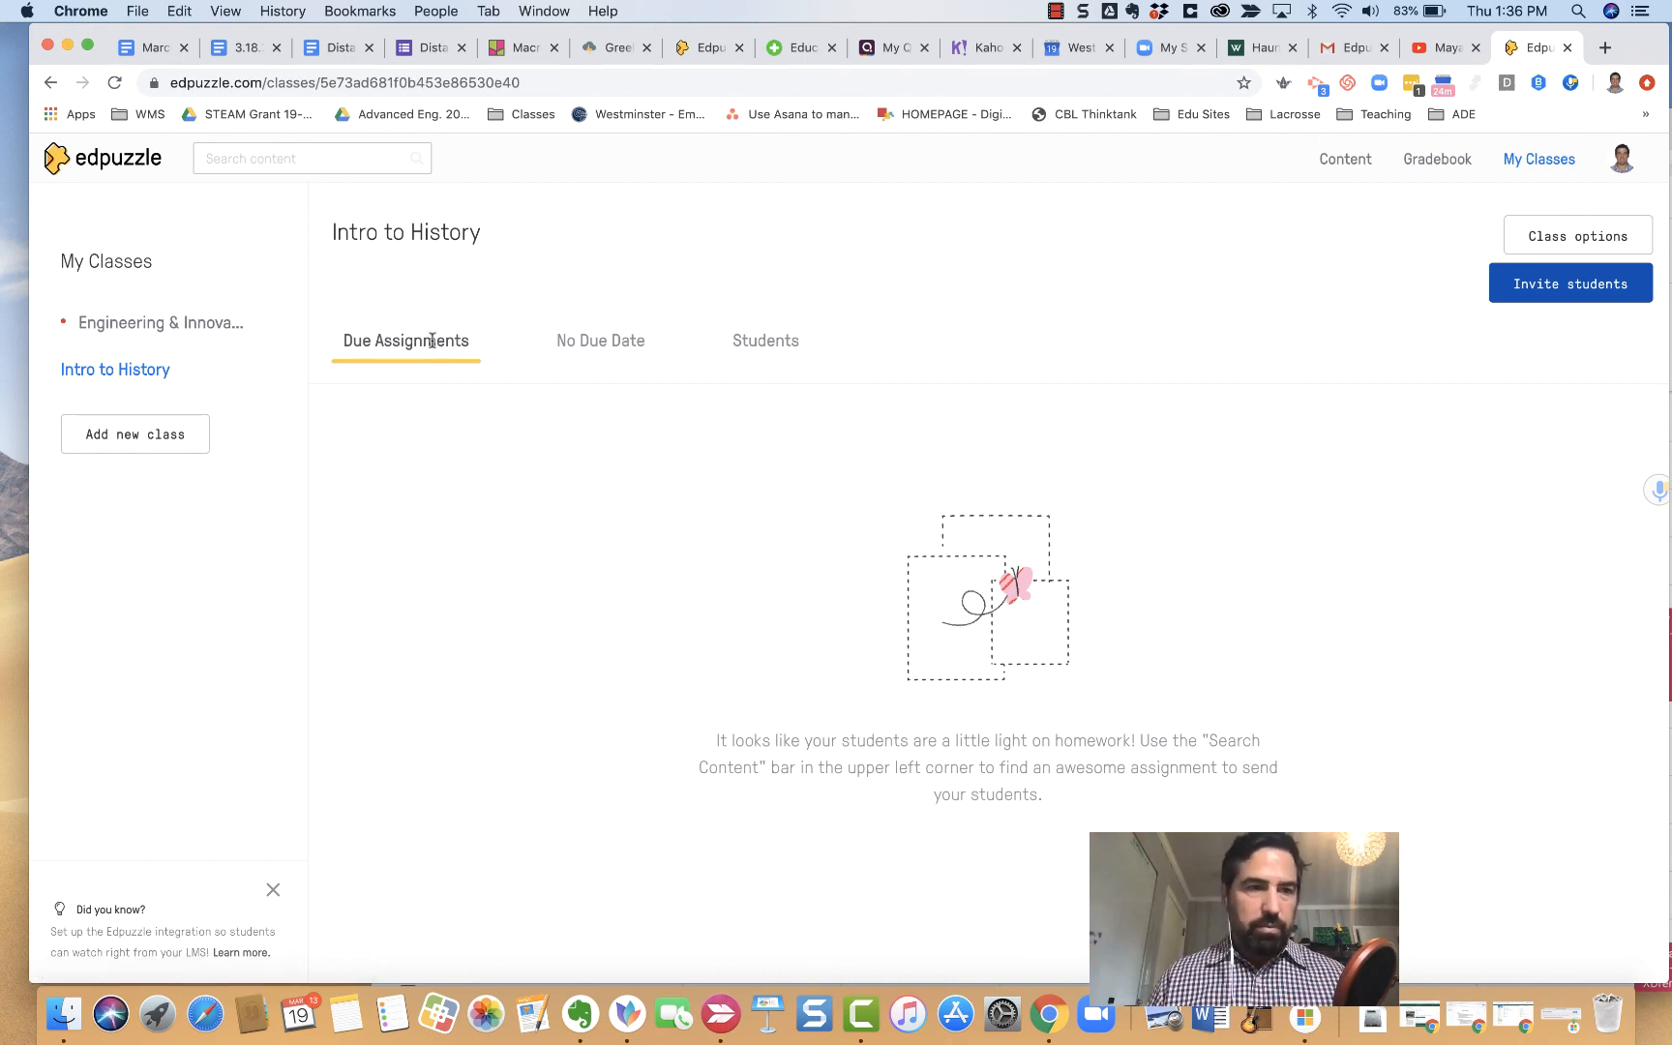
# Step: Browse the Edpuzzle, YouTube, Numberphile and Crash Course popular channels, ending on YouTube's videos
pyautogui.click(1319, 158)
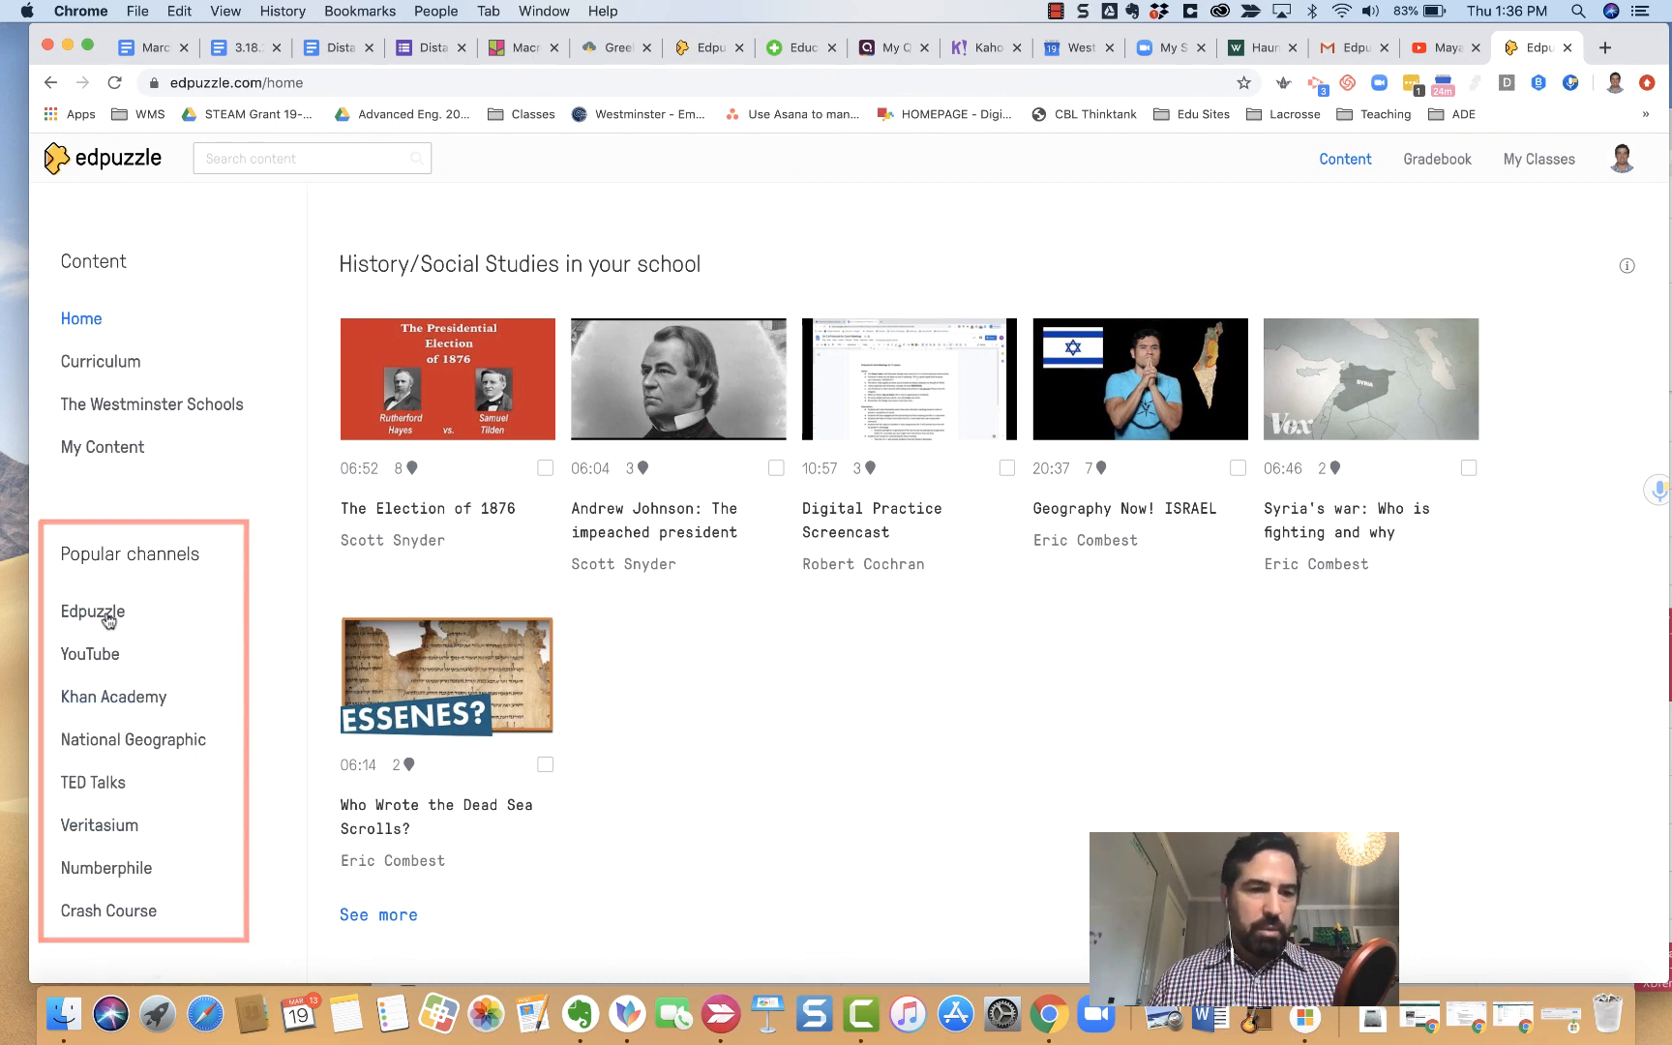
pyautogui.click(105, 612)
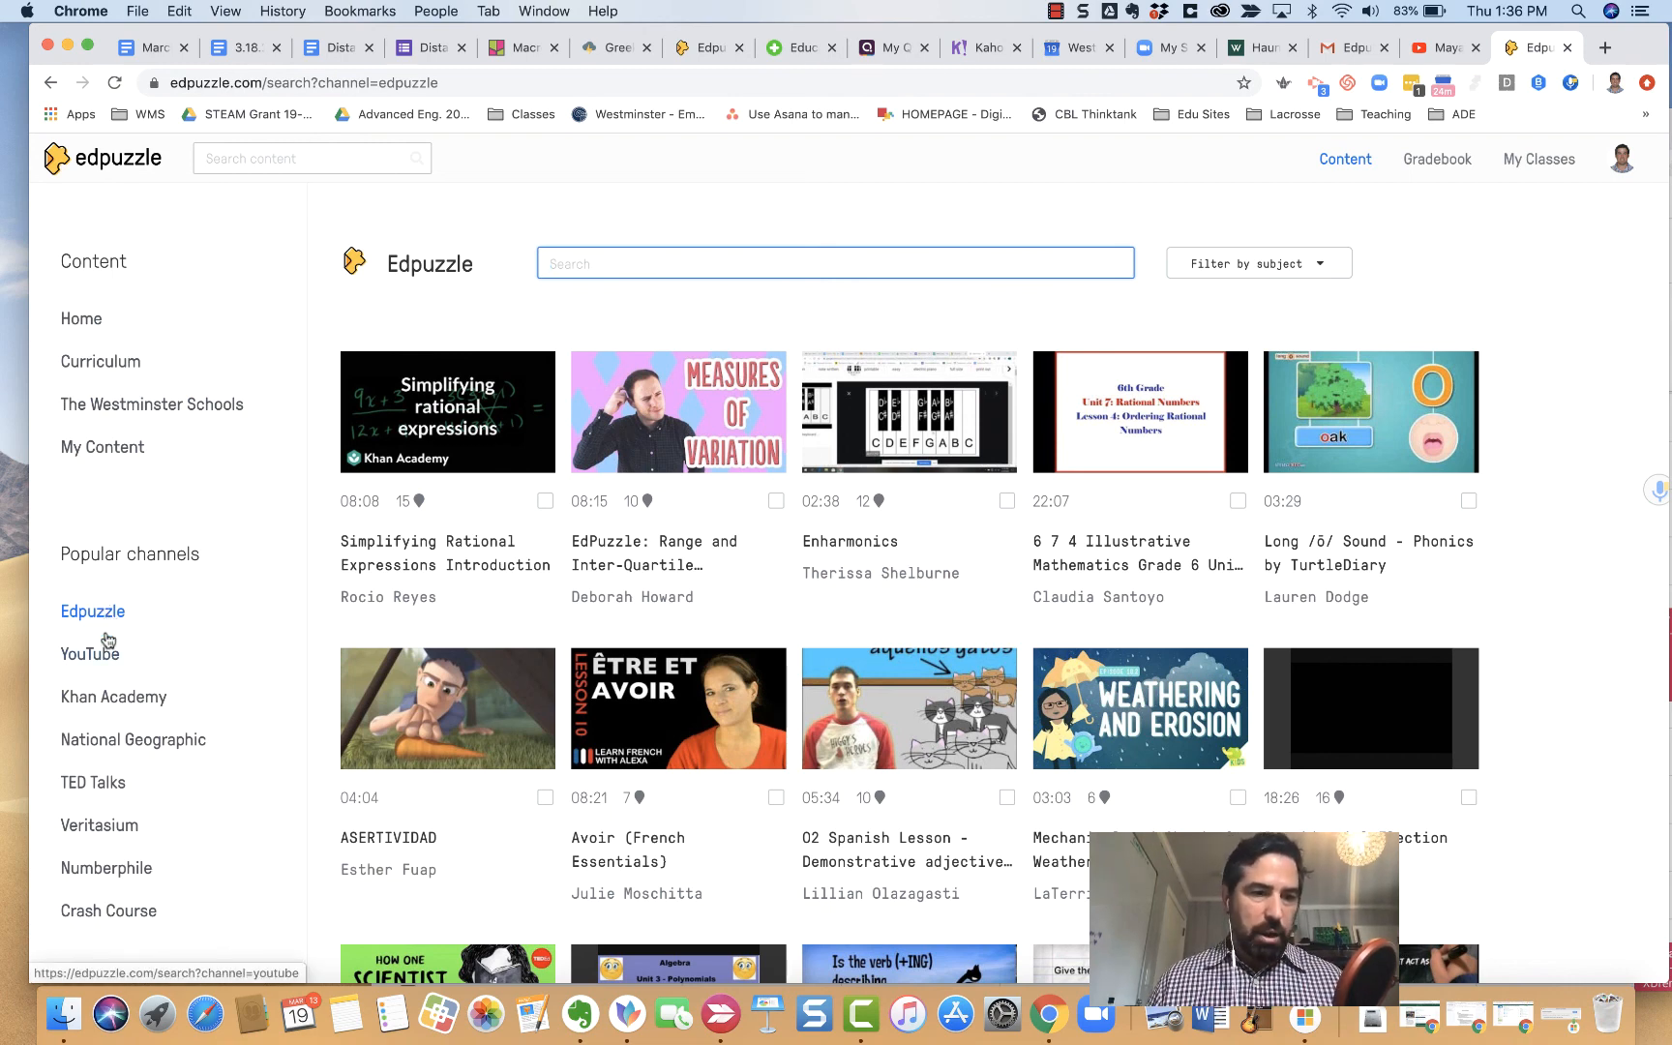
pyautogui.click(105, 651)
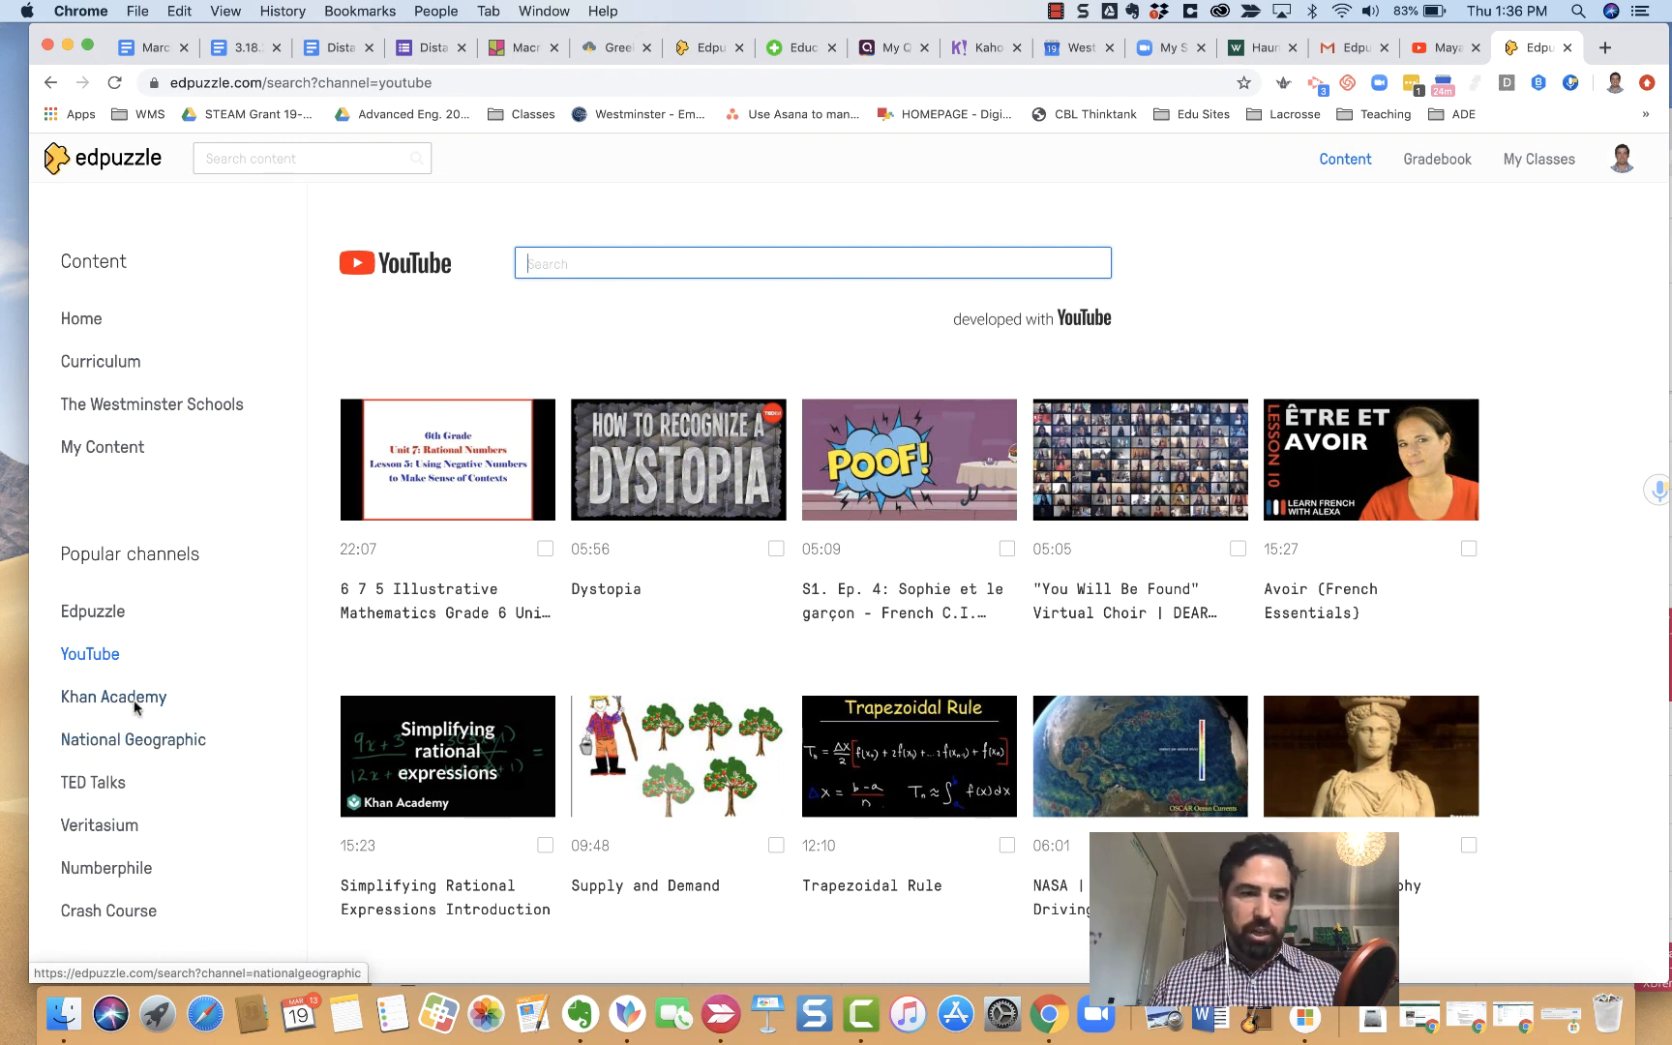
pyautogui.click(119, 870)
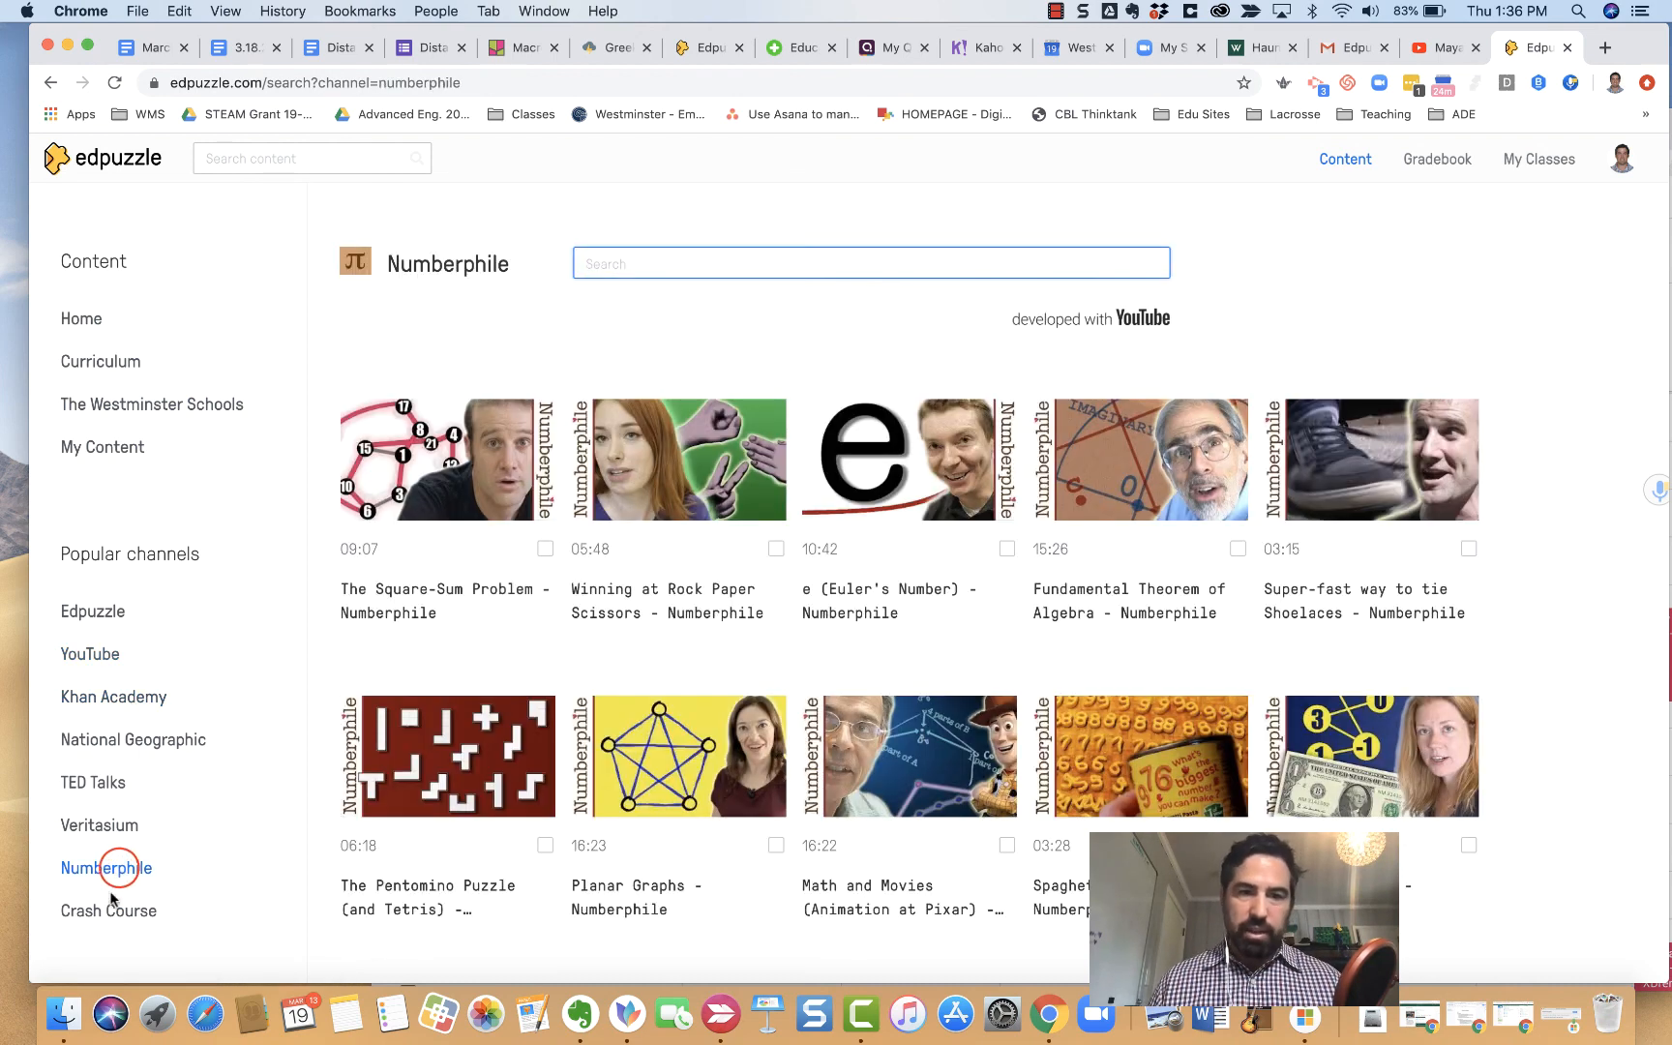
pyautogui.click(106, 911)
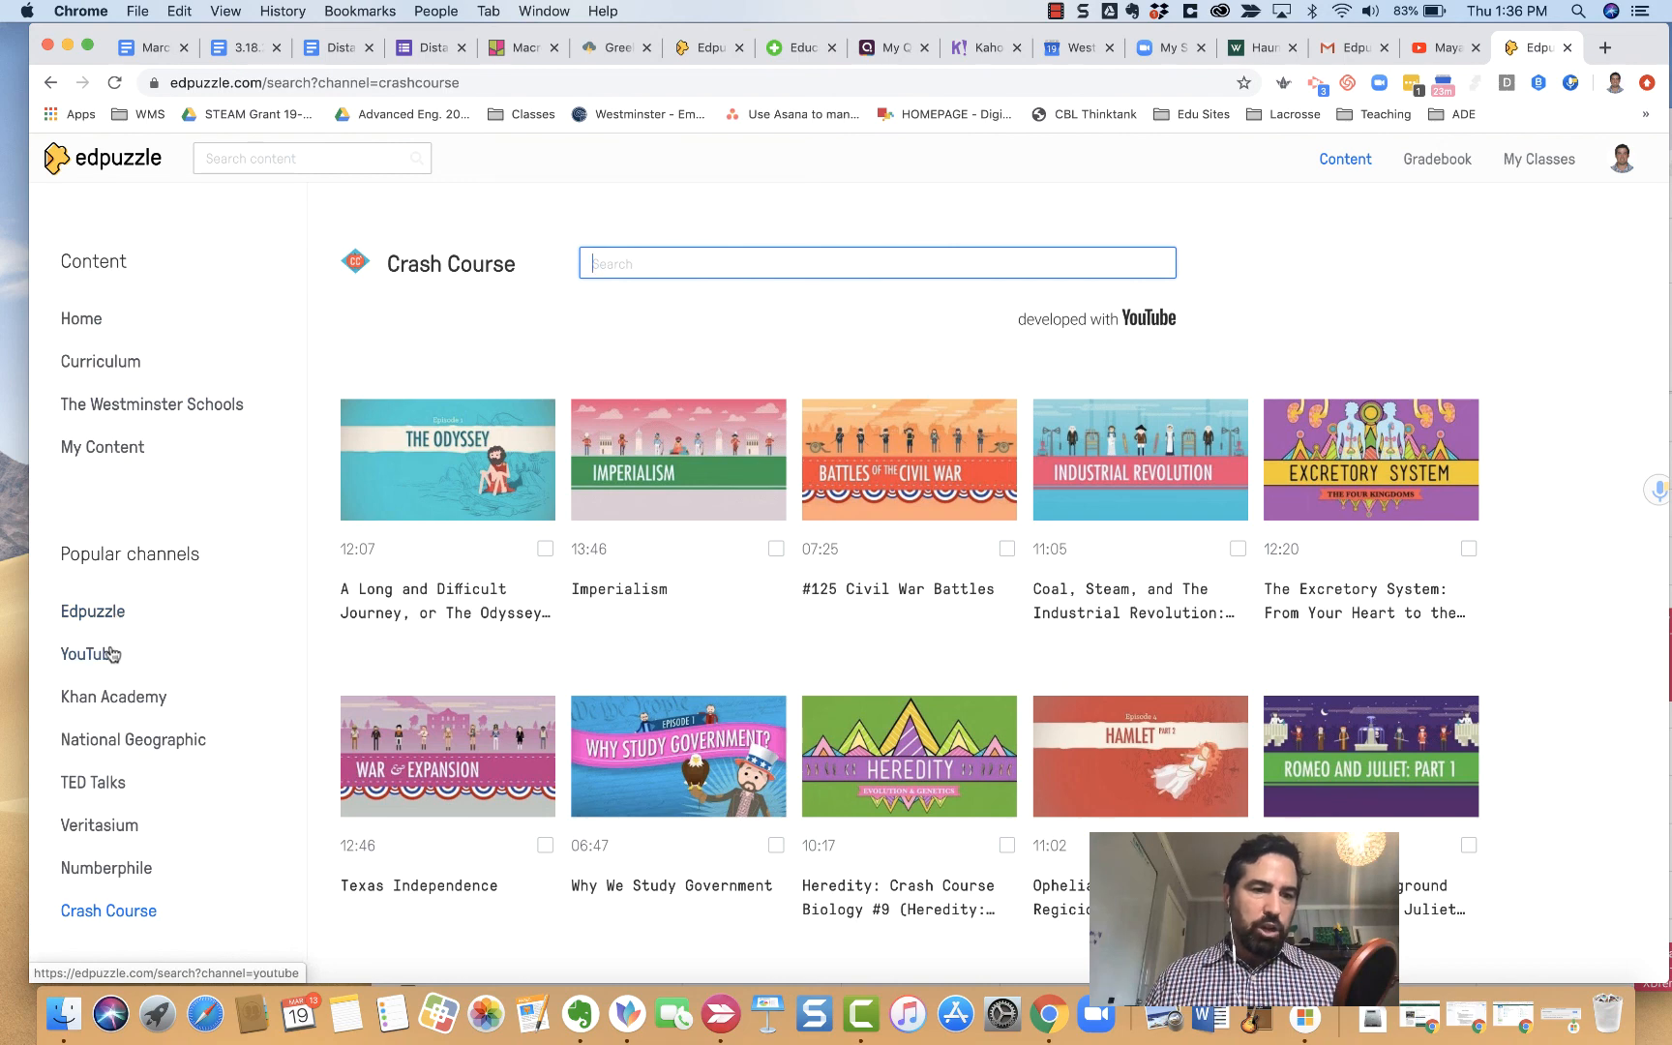
pyautogui.click(108, 654)
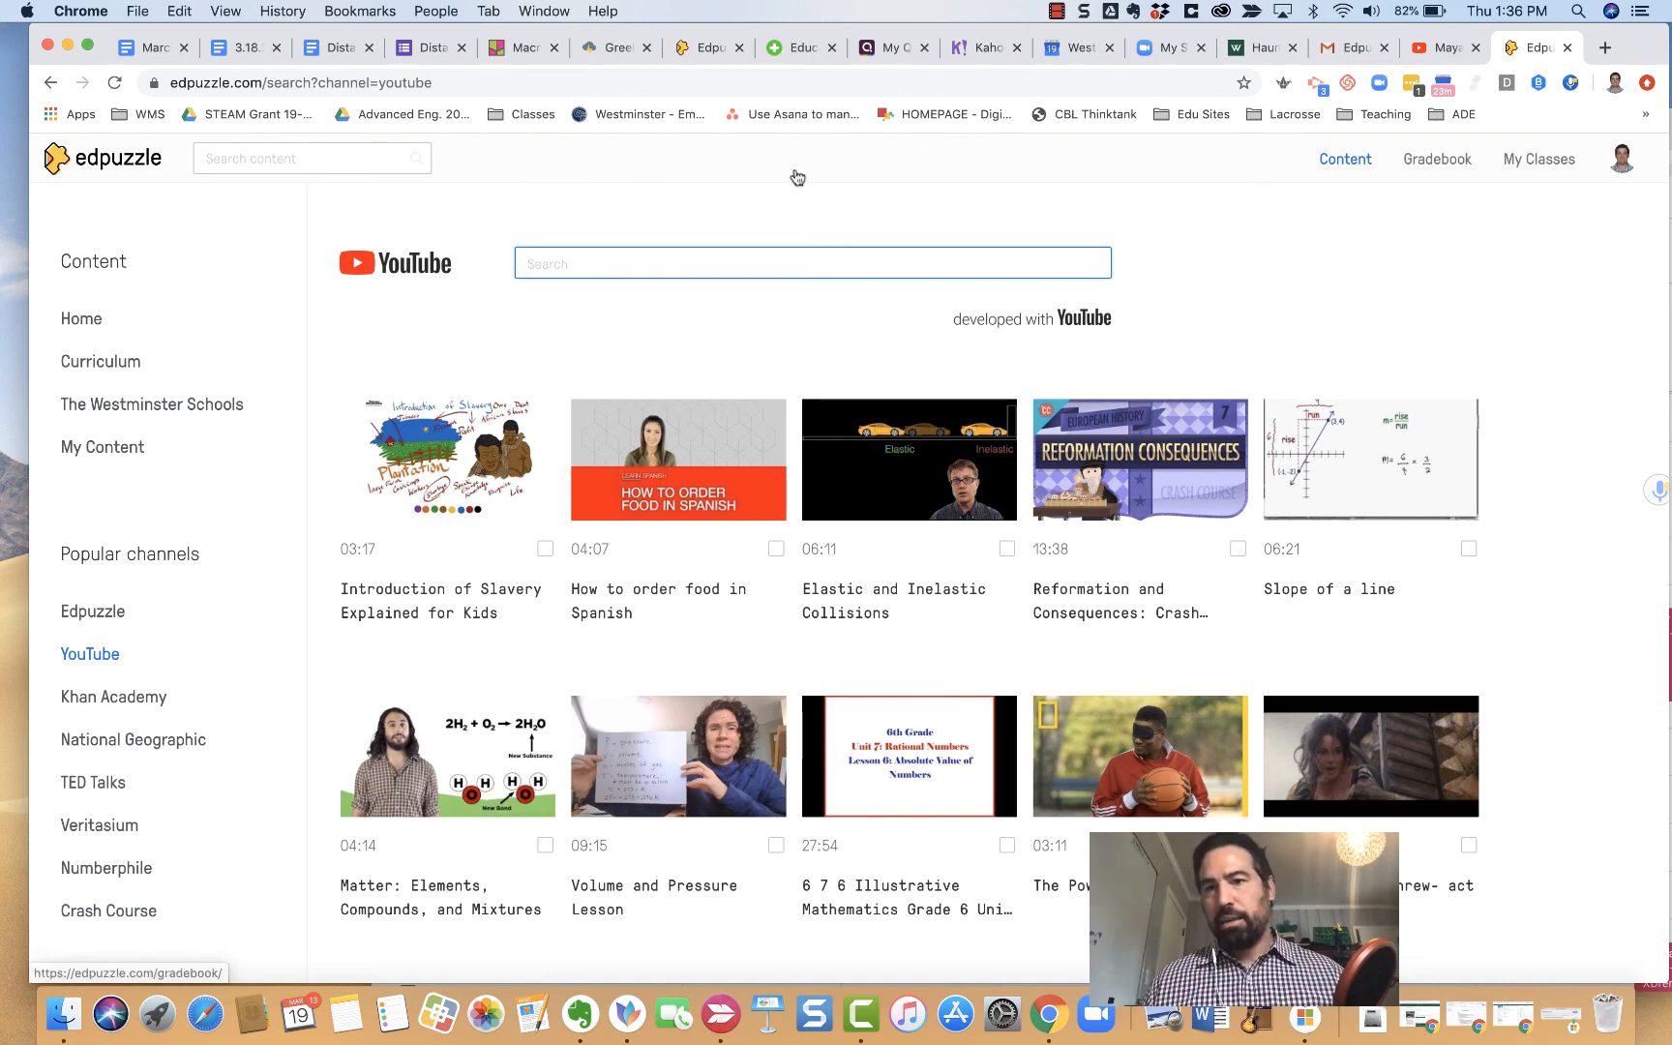
# Step: From My Content, start creating a new video lesson via Add Content, reaching the search page
pyautogui.click(1350, 161)
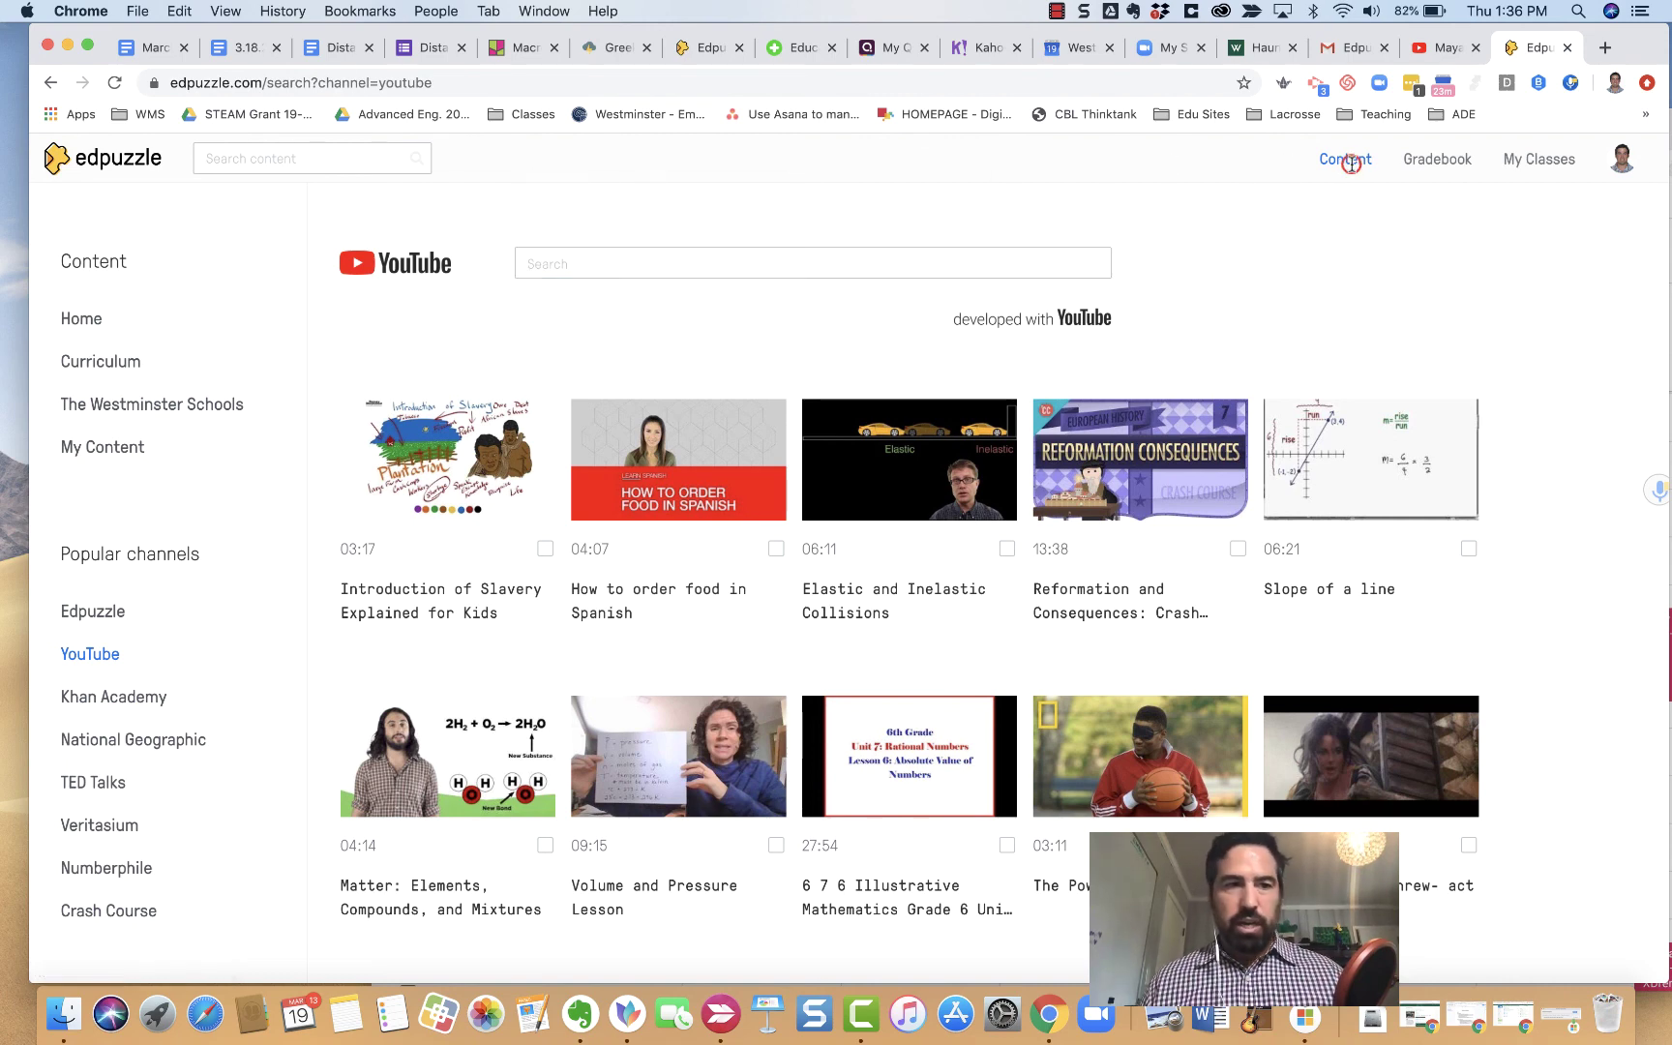
pyautogui.click(96, 449)
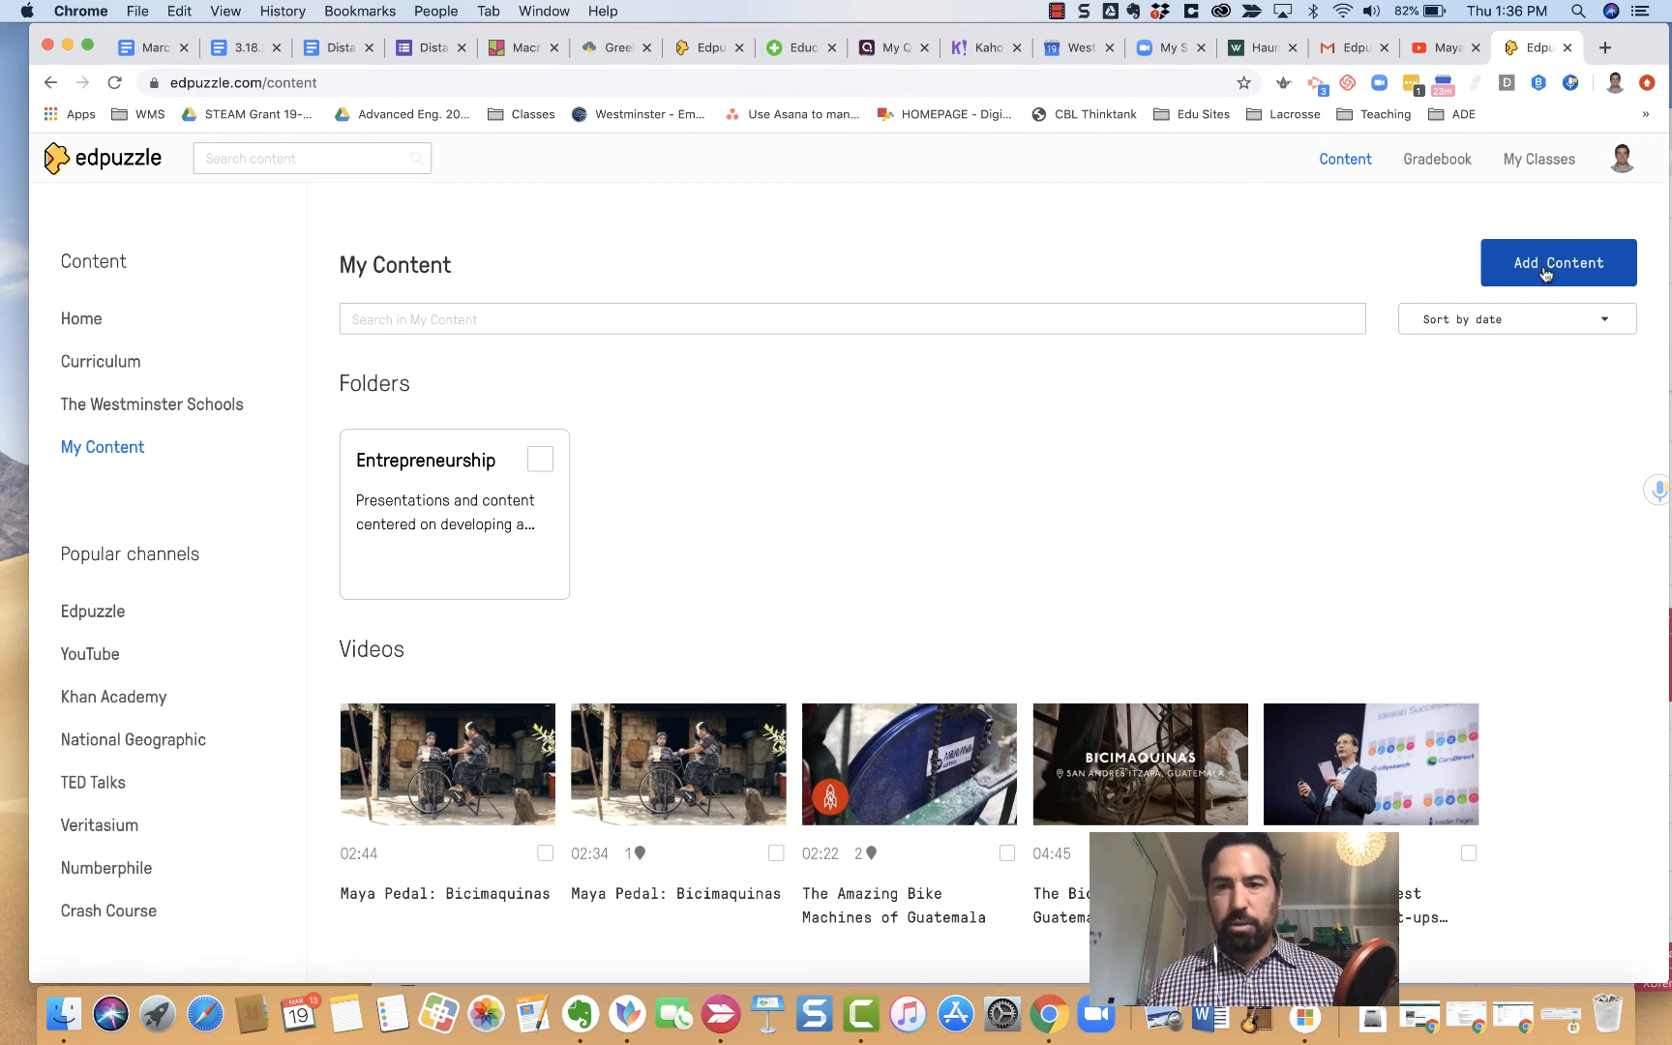
pyautogui.click(1544, 268)
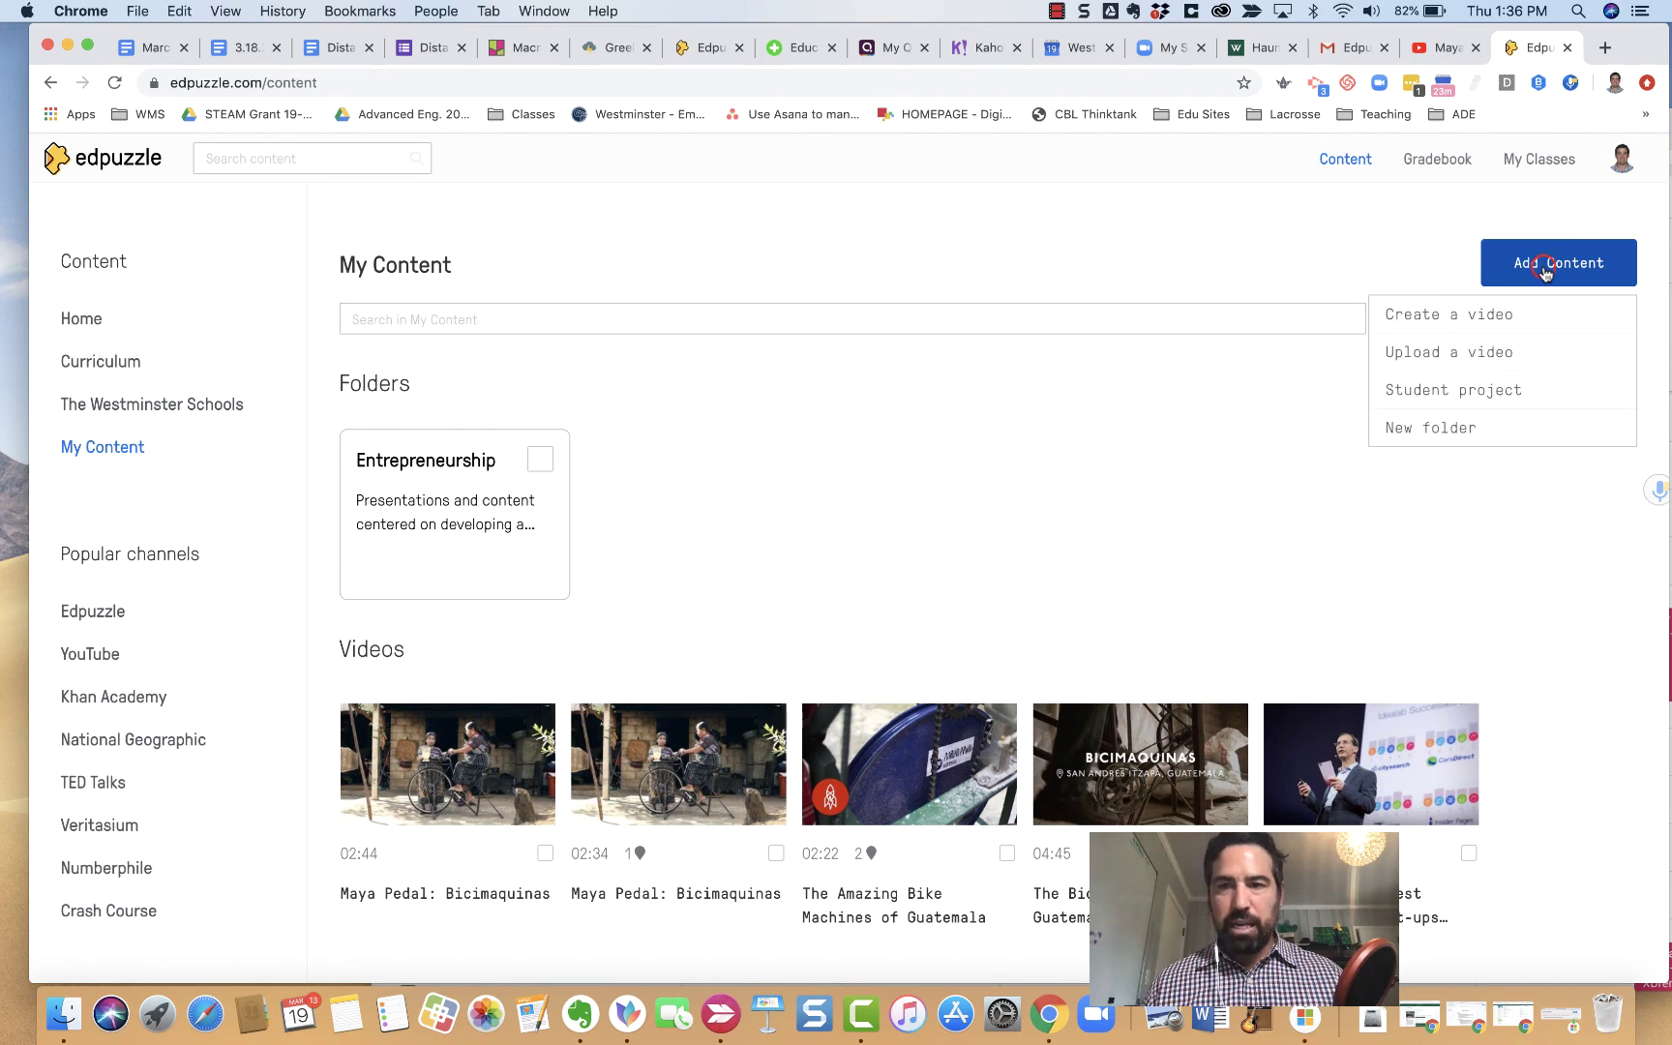
pyautogui.click(1509, 315)
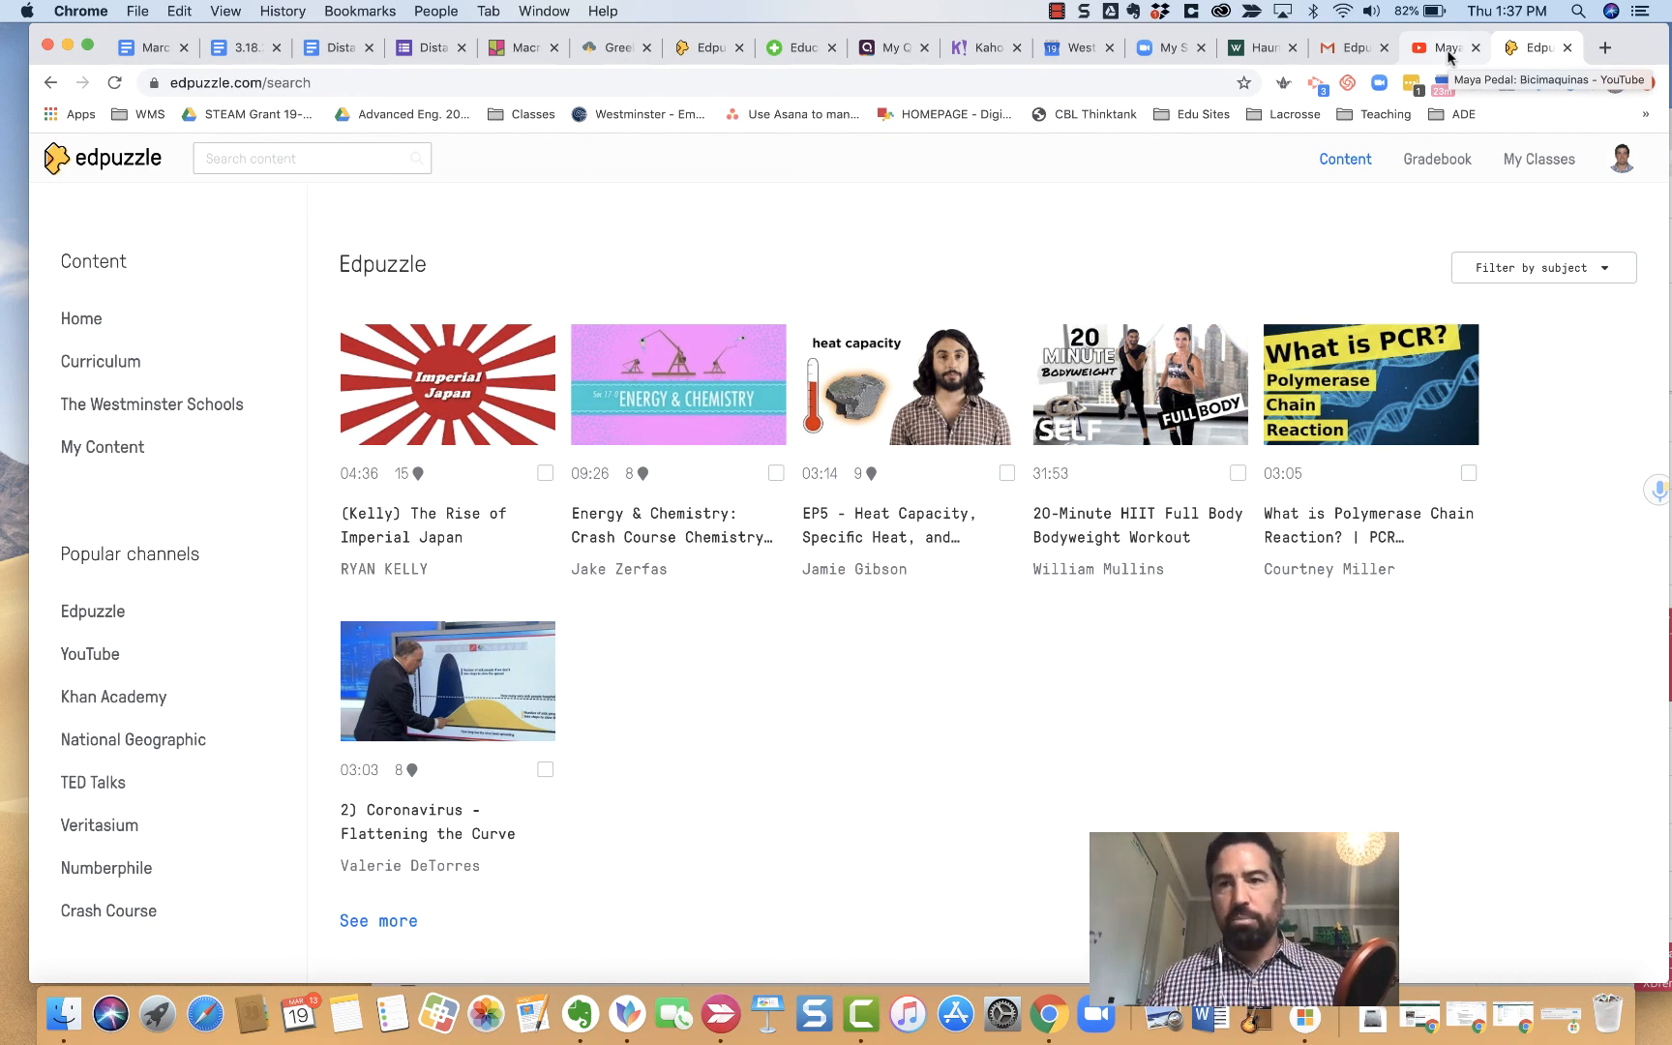
# Step: Select the Maya Pedal: Bicimaquinas YouTube address for copying and return to the Edpuzzle tab
pyautogui.click(1448, 55)
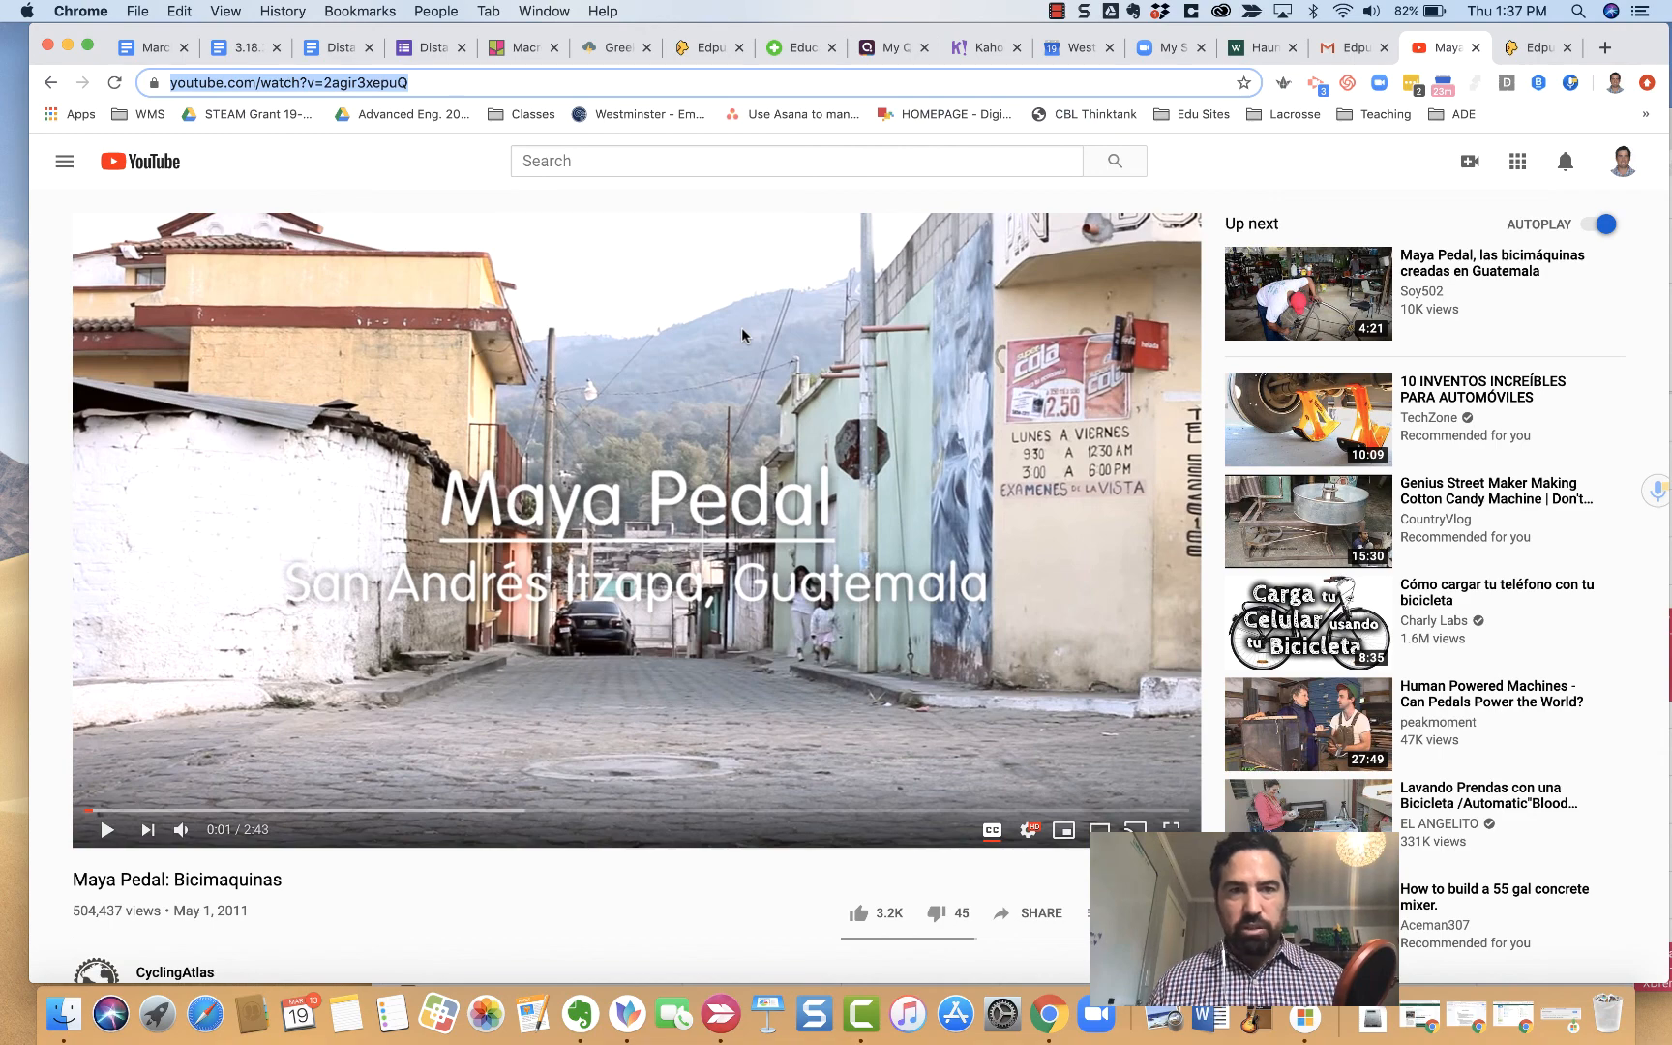
pyautogui.click(417, 83)
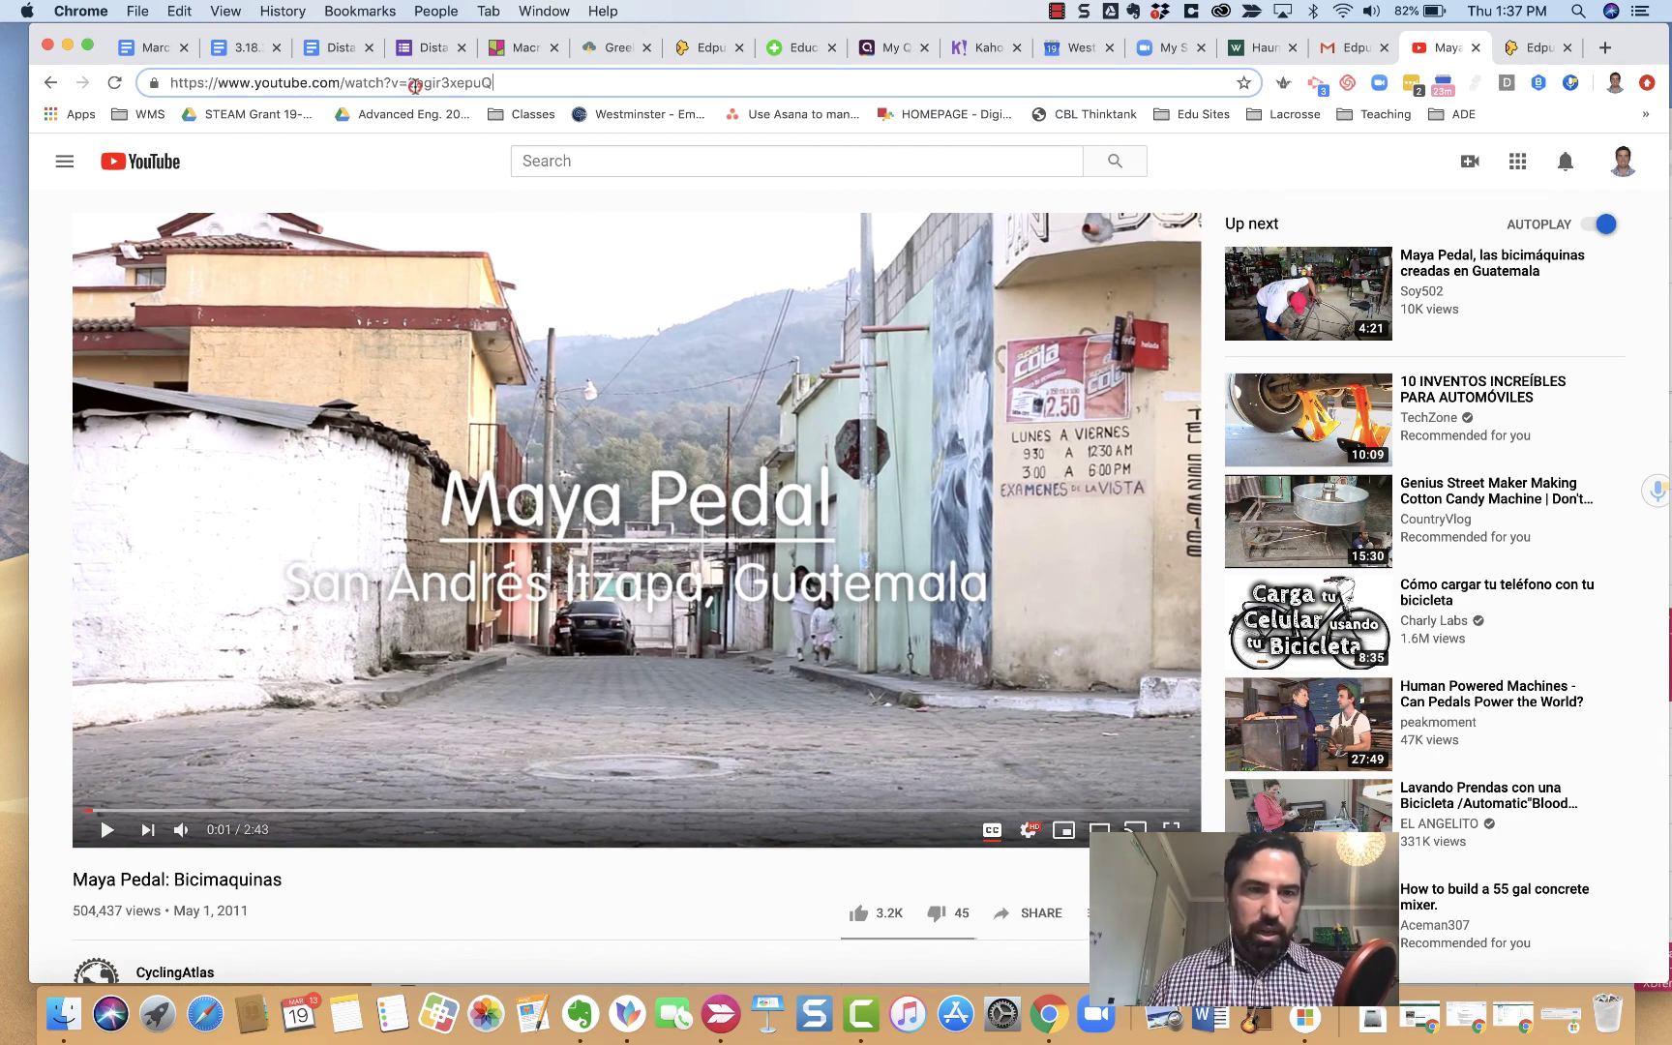
pyautogui.moveTo(411, 79); pyautogui.dragTo(497, 79)
pyautogui.tripleClick(501, 78)
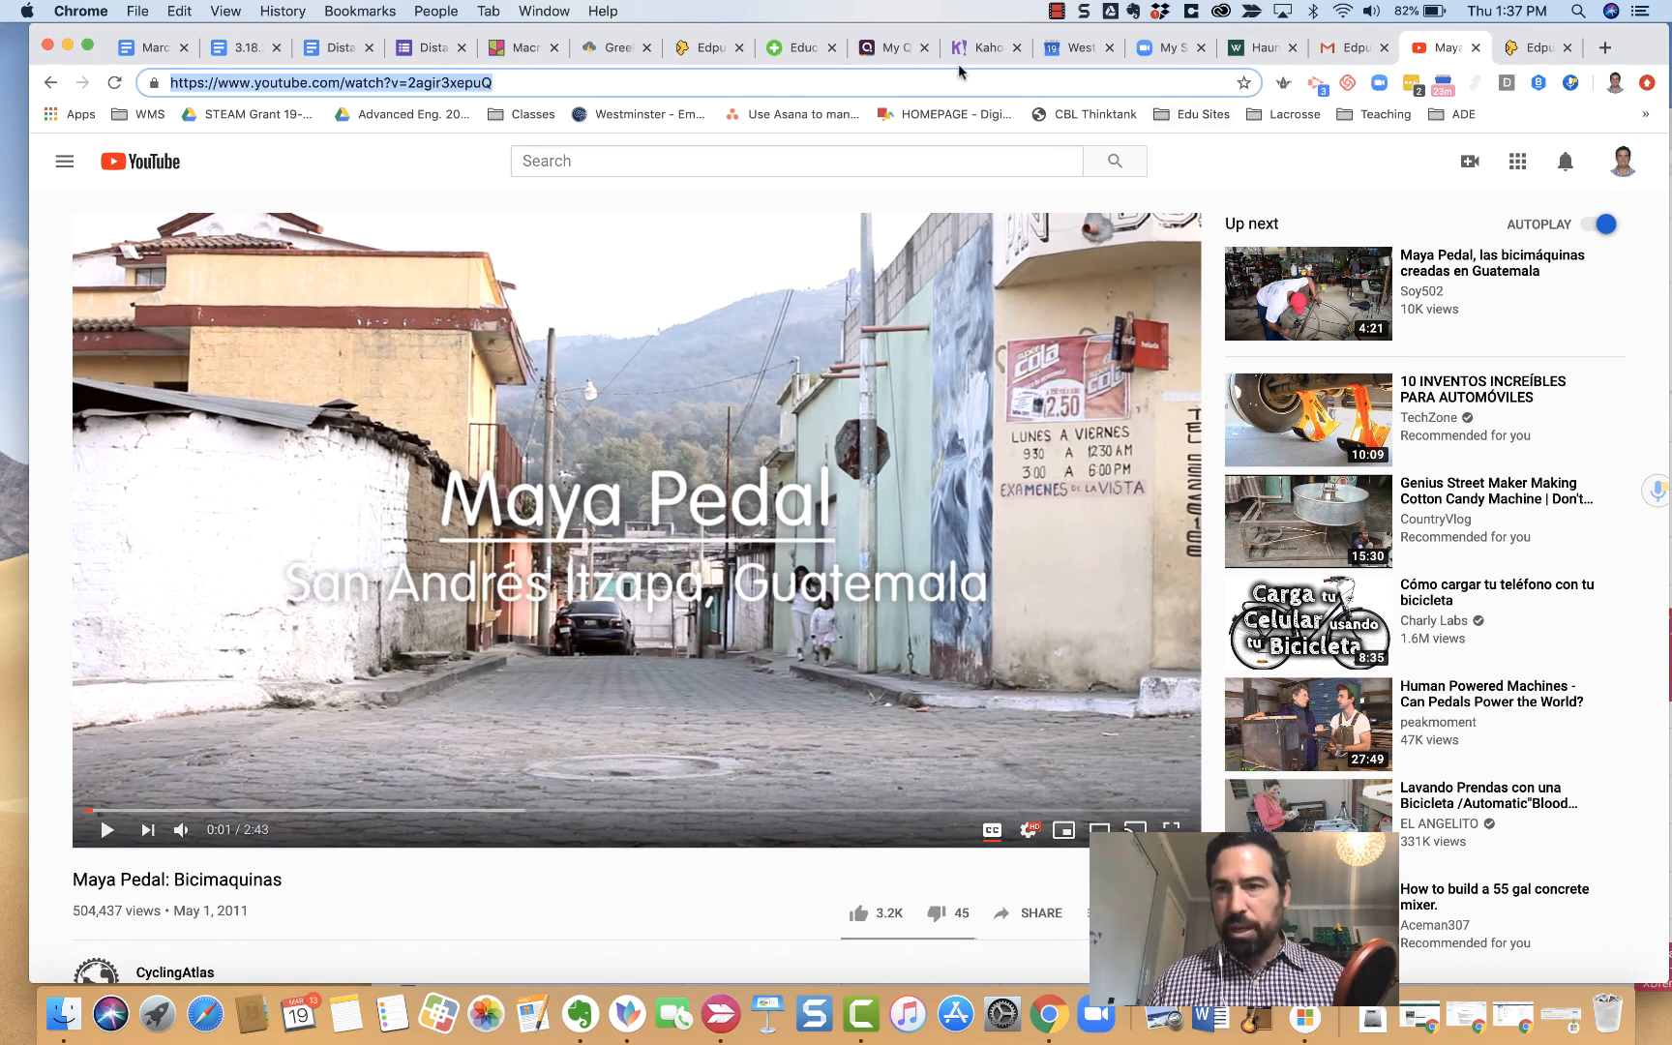
pyautogui.click(1536, 48)
# Step: Paste the YouTube address into Edpuzzle's search and open the Maya Pedal video for editing
pyautogui.click(360, 154)
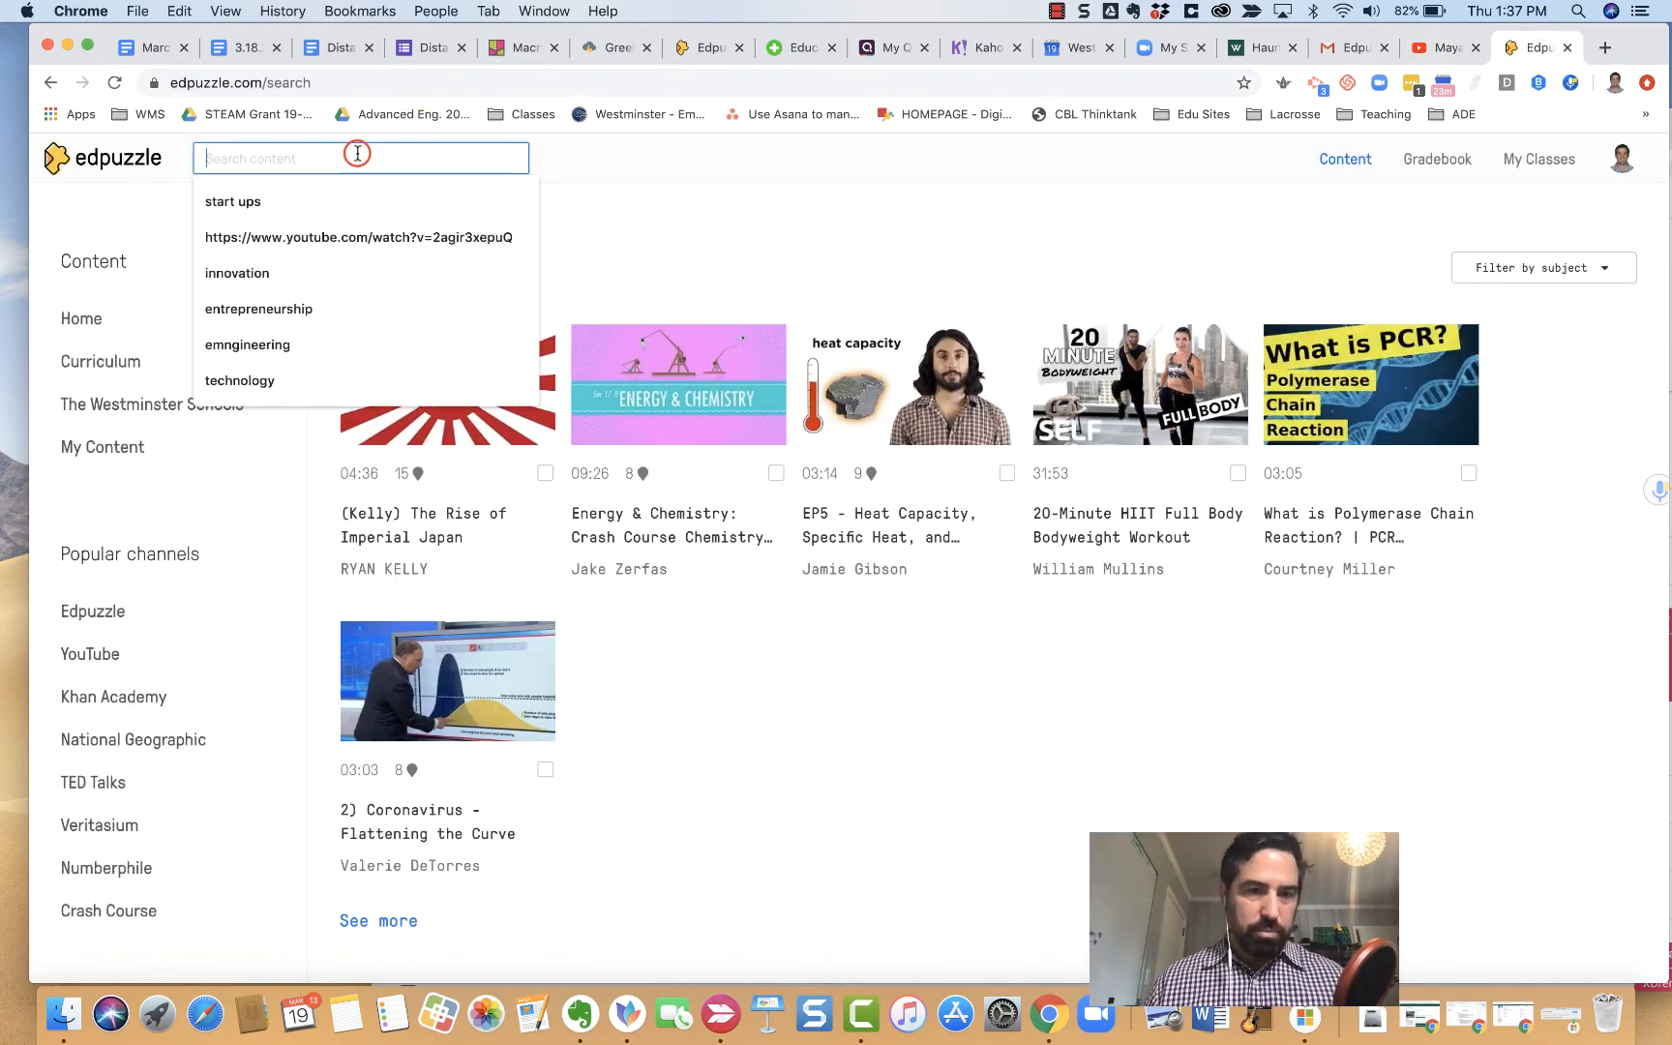
pyautogui.write('https://www.youtube.com/watch?v=2agir3xepuQ')
pyautogui.click(571, 158)
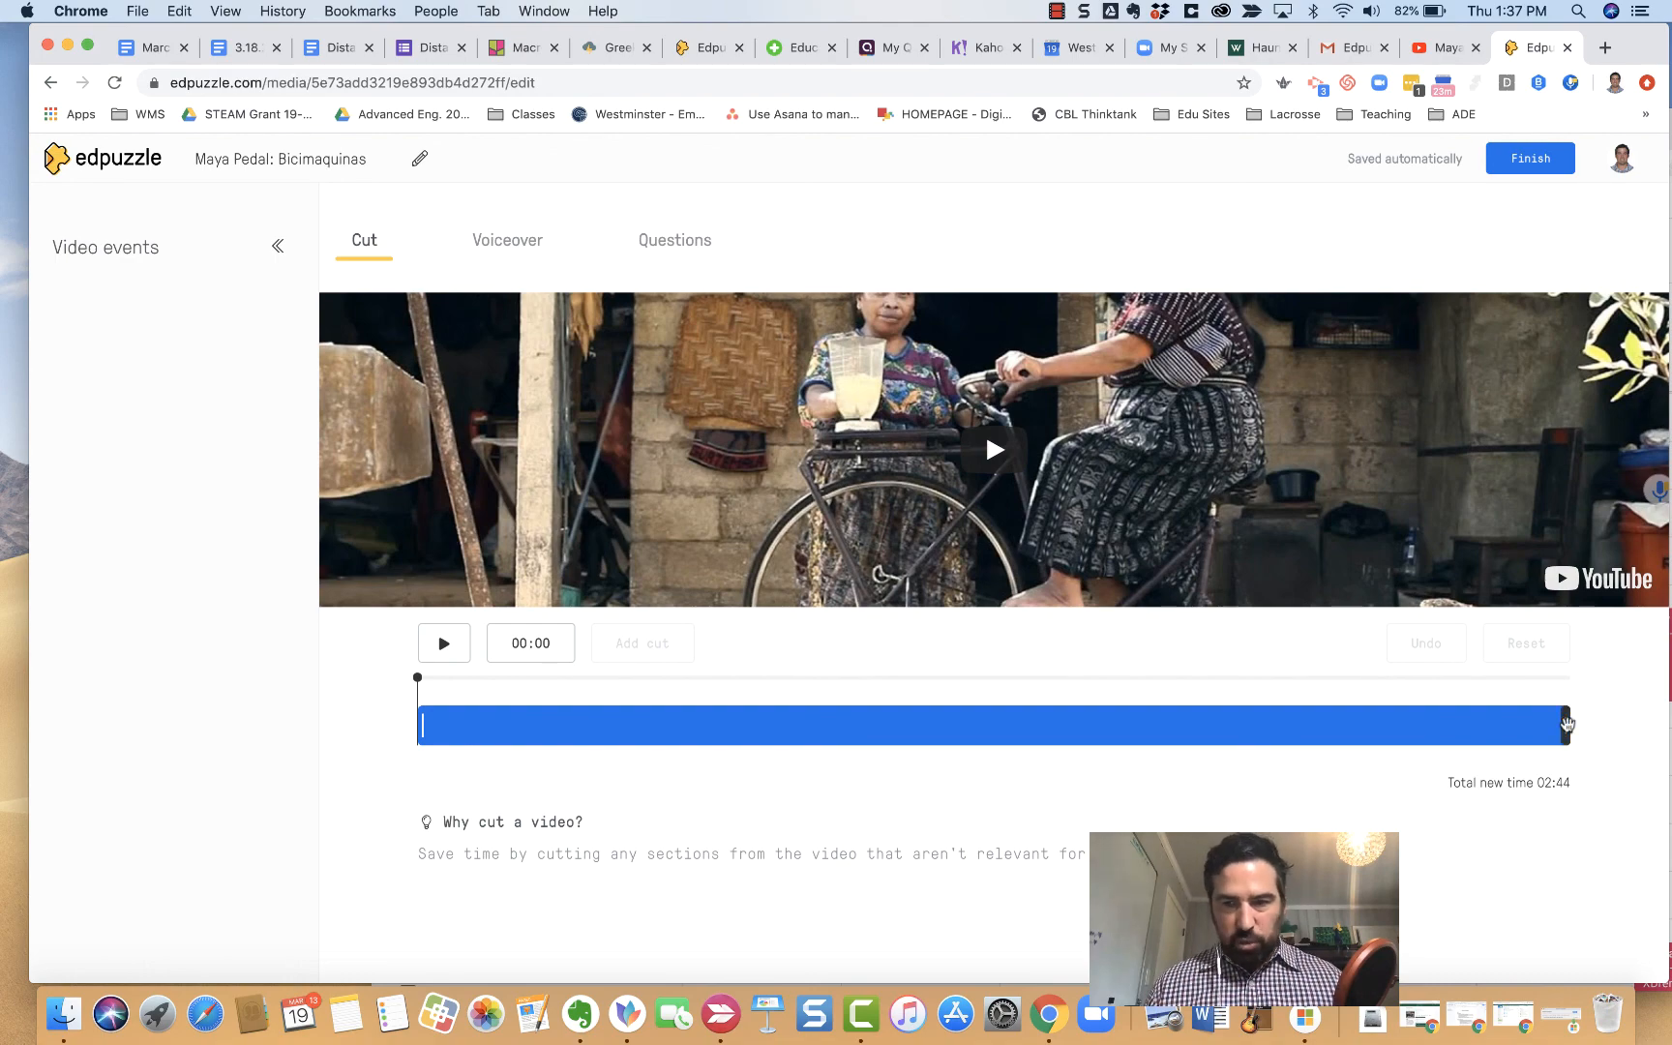
# Step: Trim the video's end to 02:34 to cut the closing credits, then view the voiceover section
pyautogui.click(1568, 725)
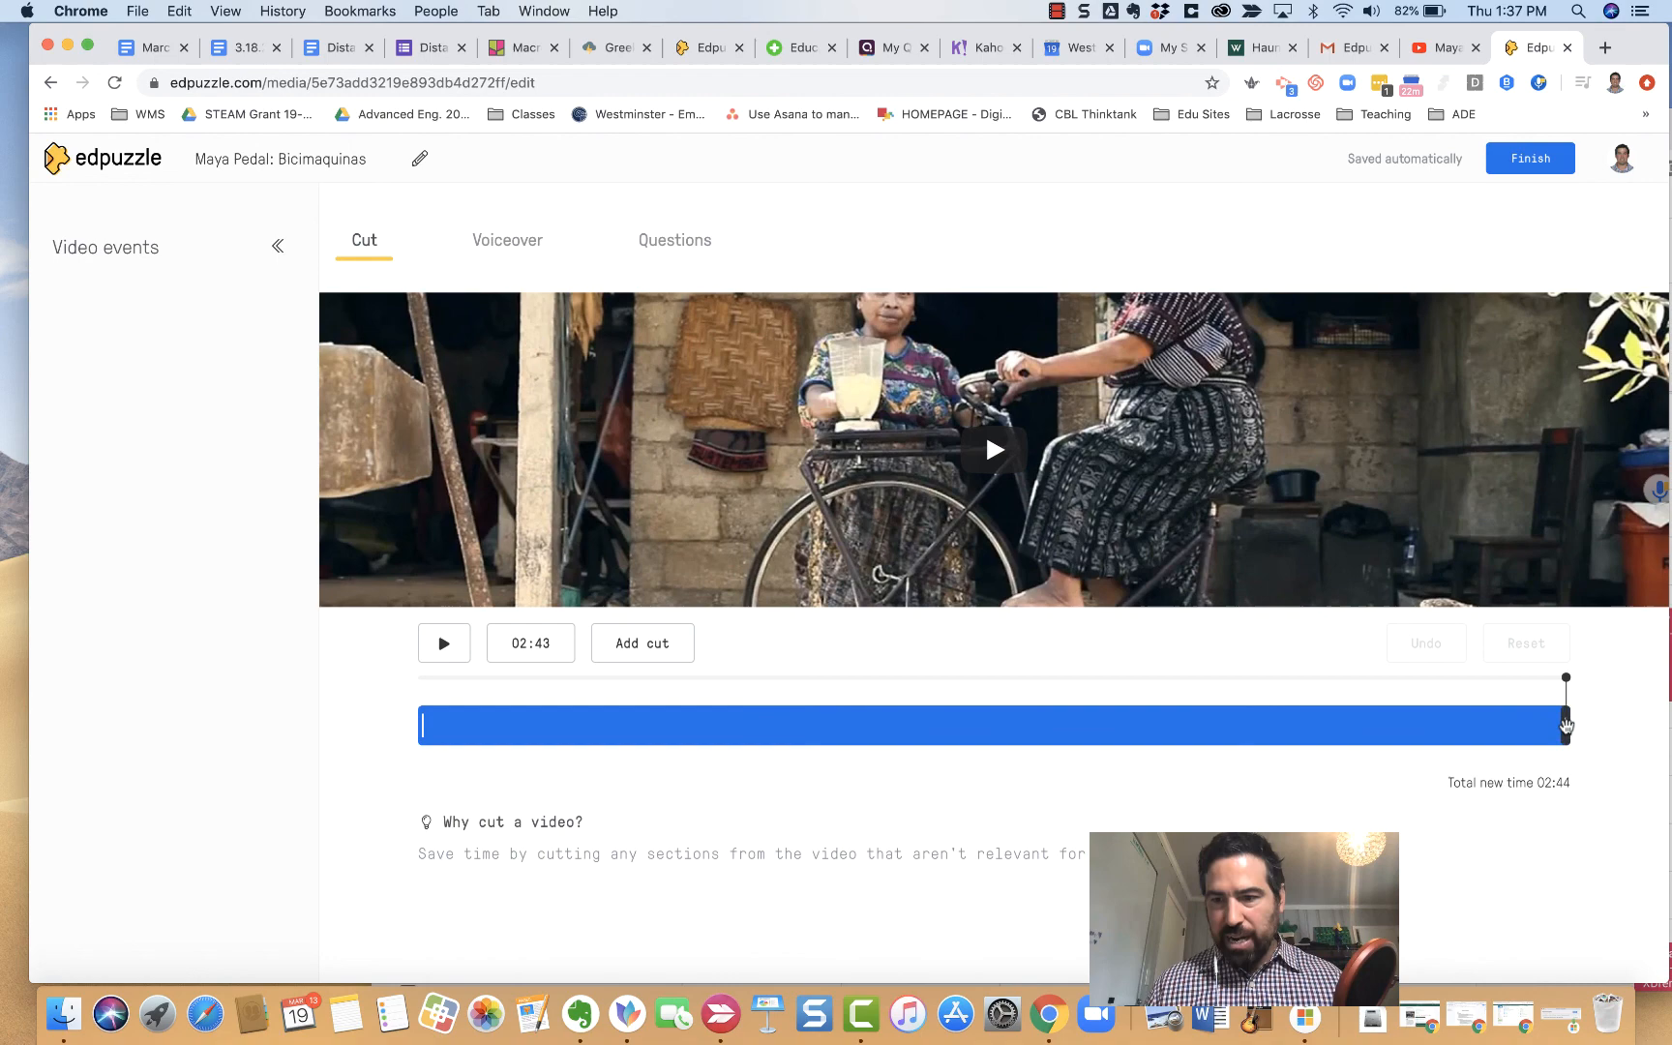
pyautogui.moveTo(1567, 724); pyautogui.dragTo(1526, 729)
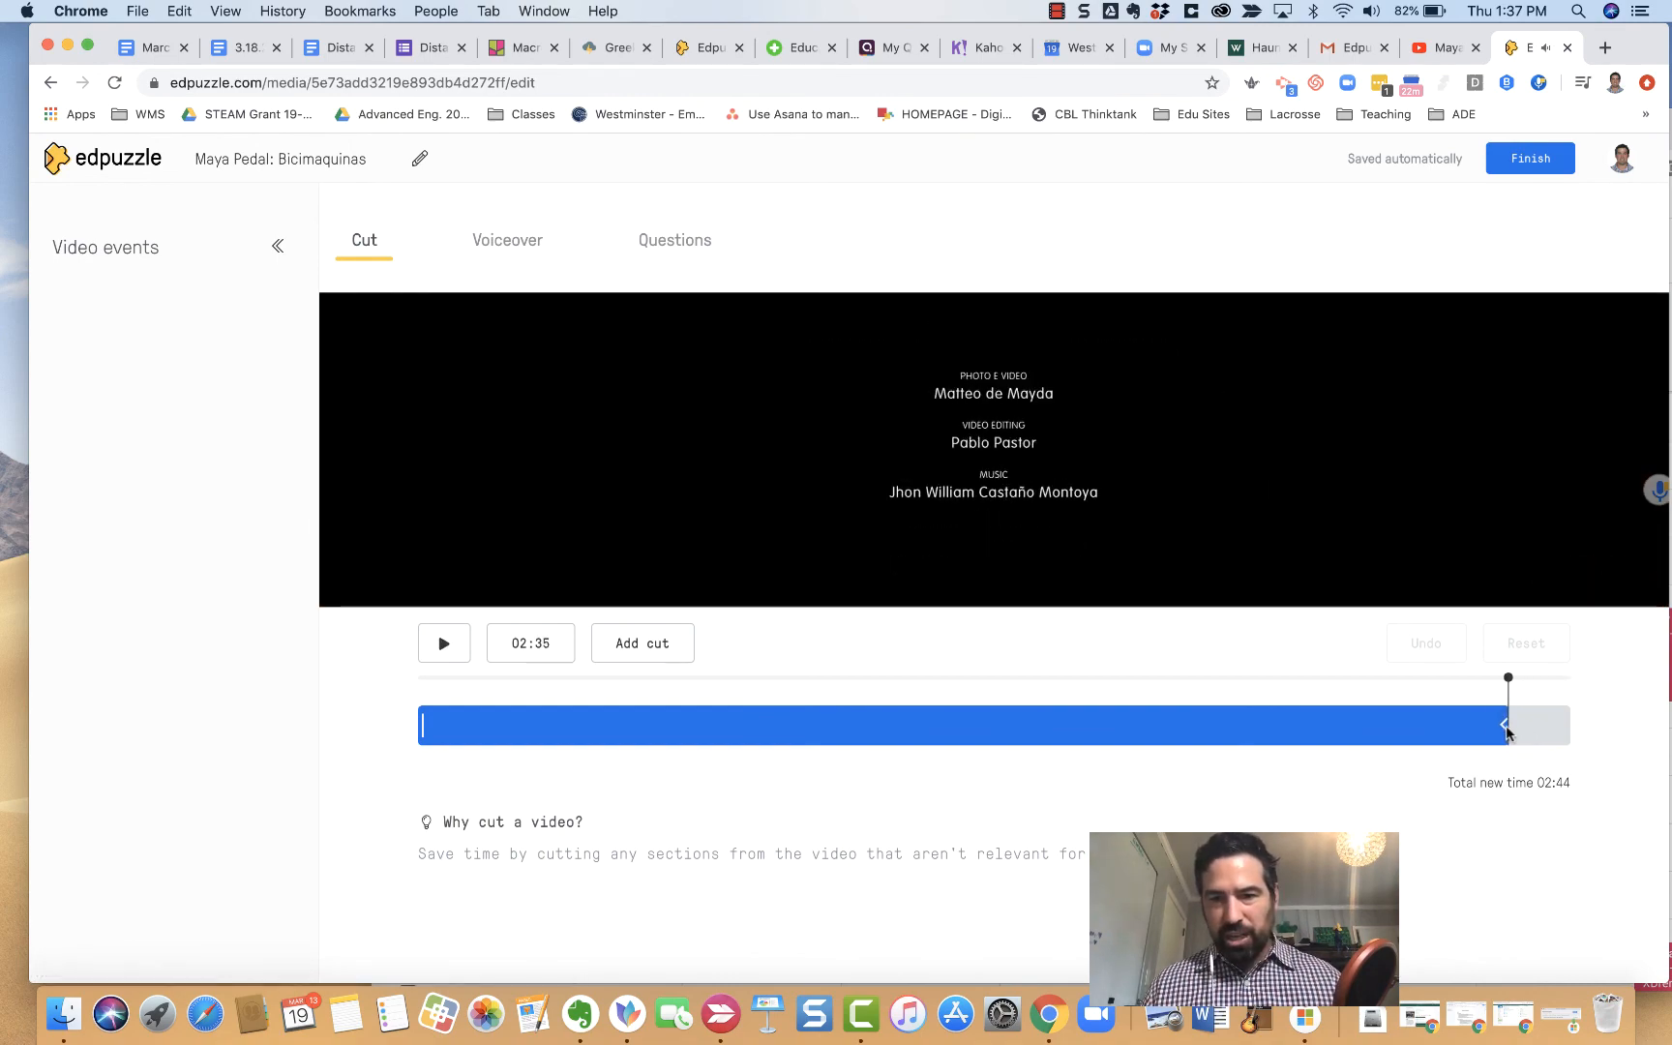
pyautogui.moveTo(1527, 729); pyautogui.dragTo(1502, 733)
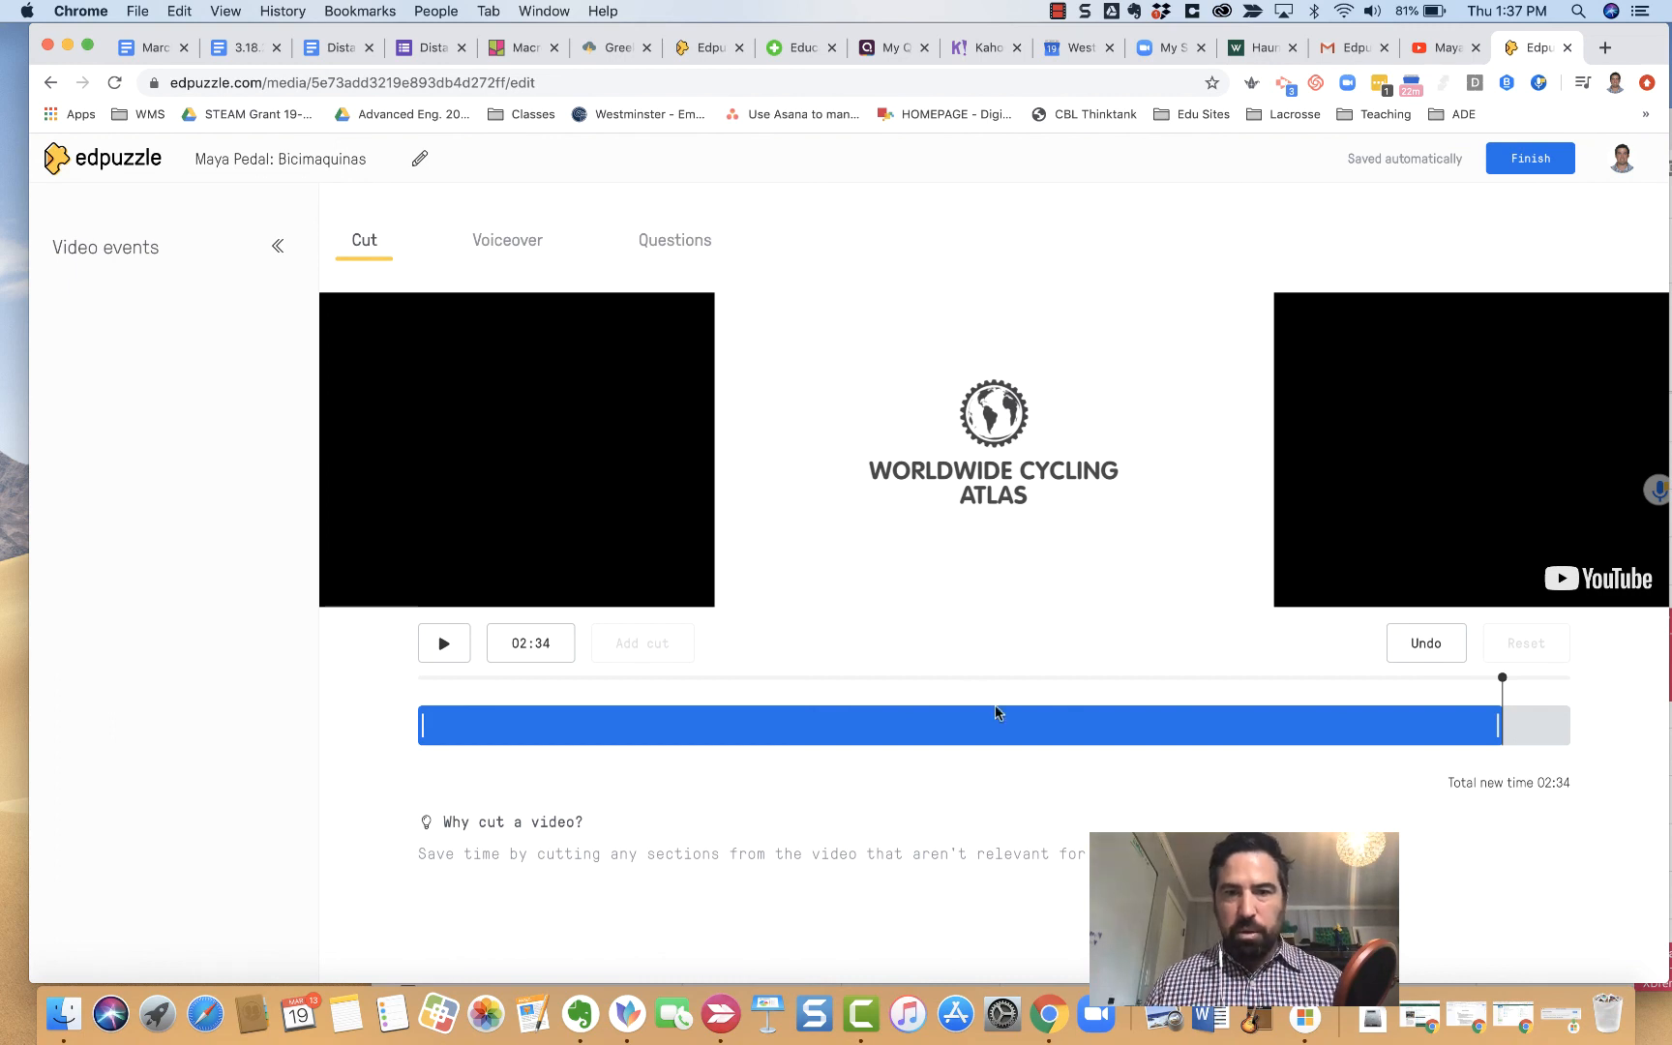
pyautogui.click(875, 220)
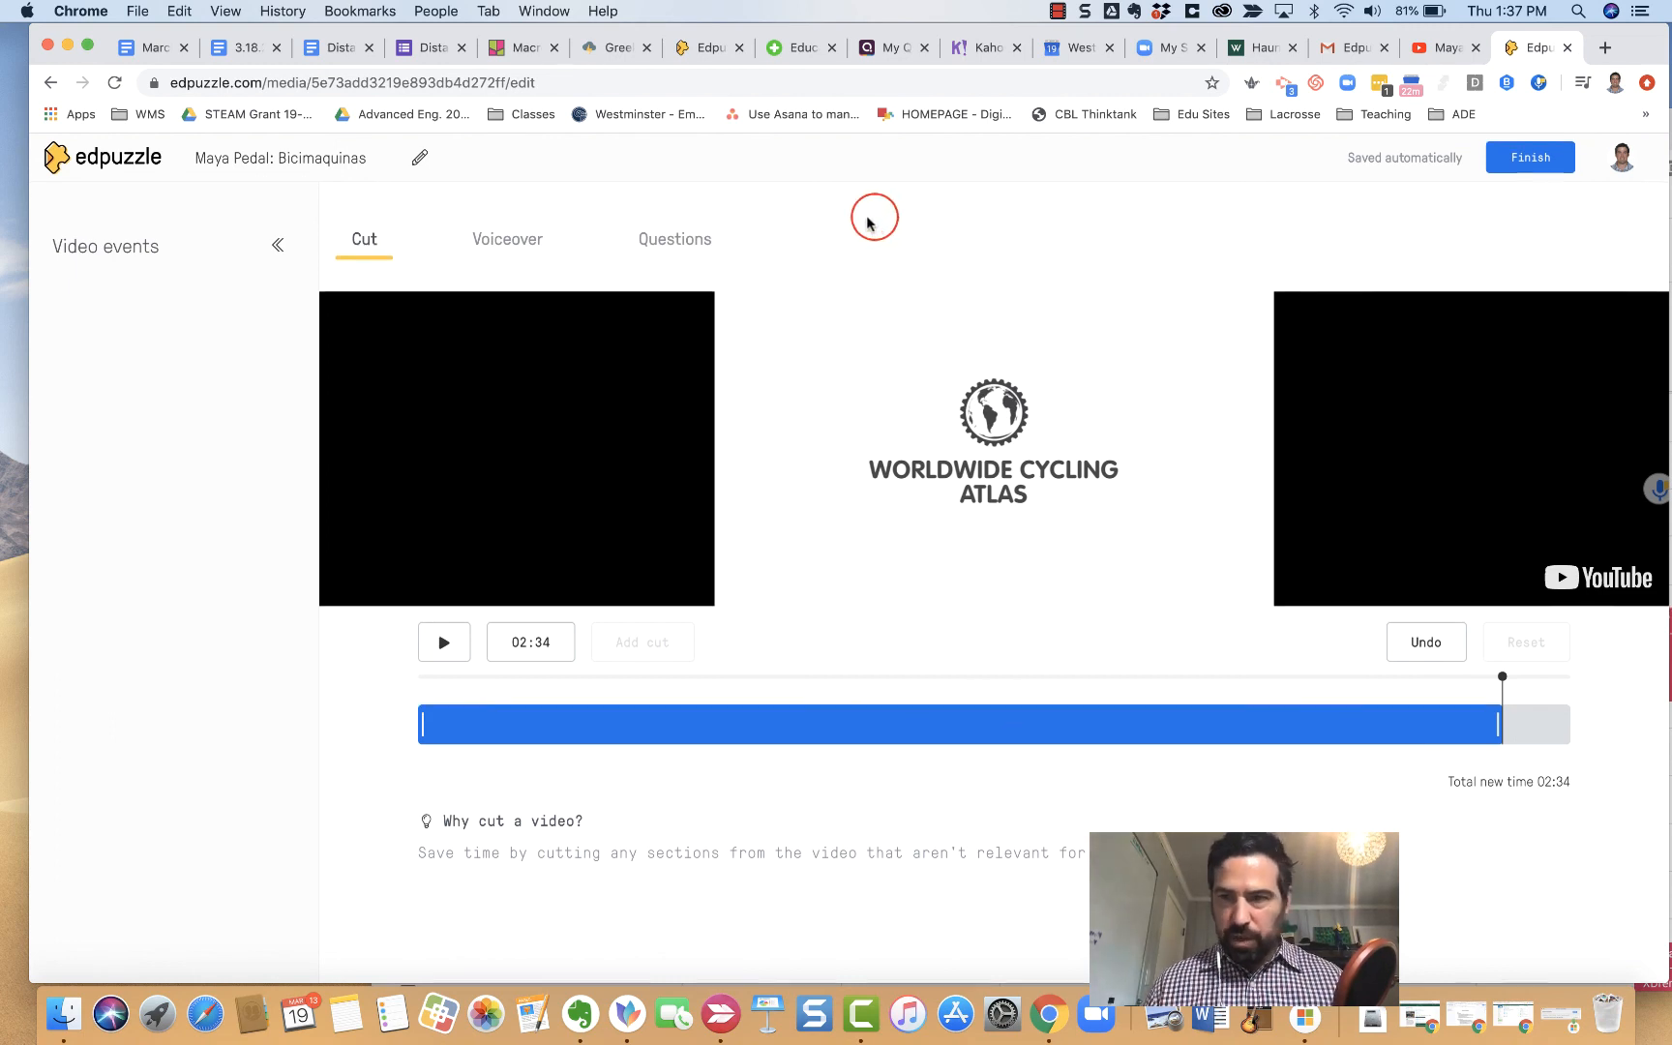
pyautogui.click(502, 242)
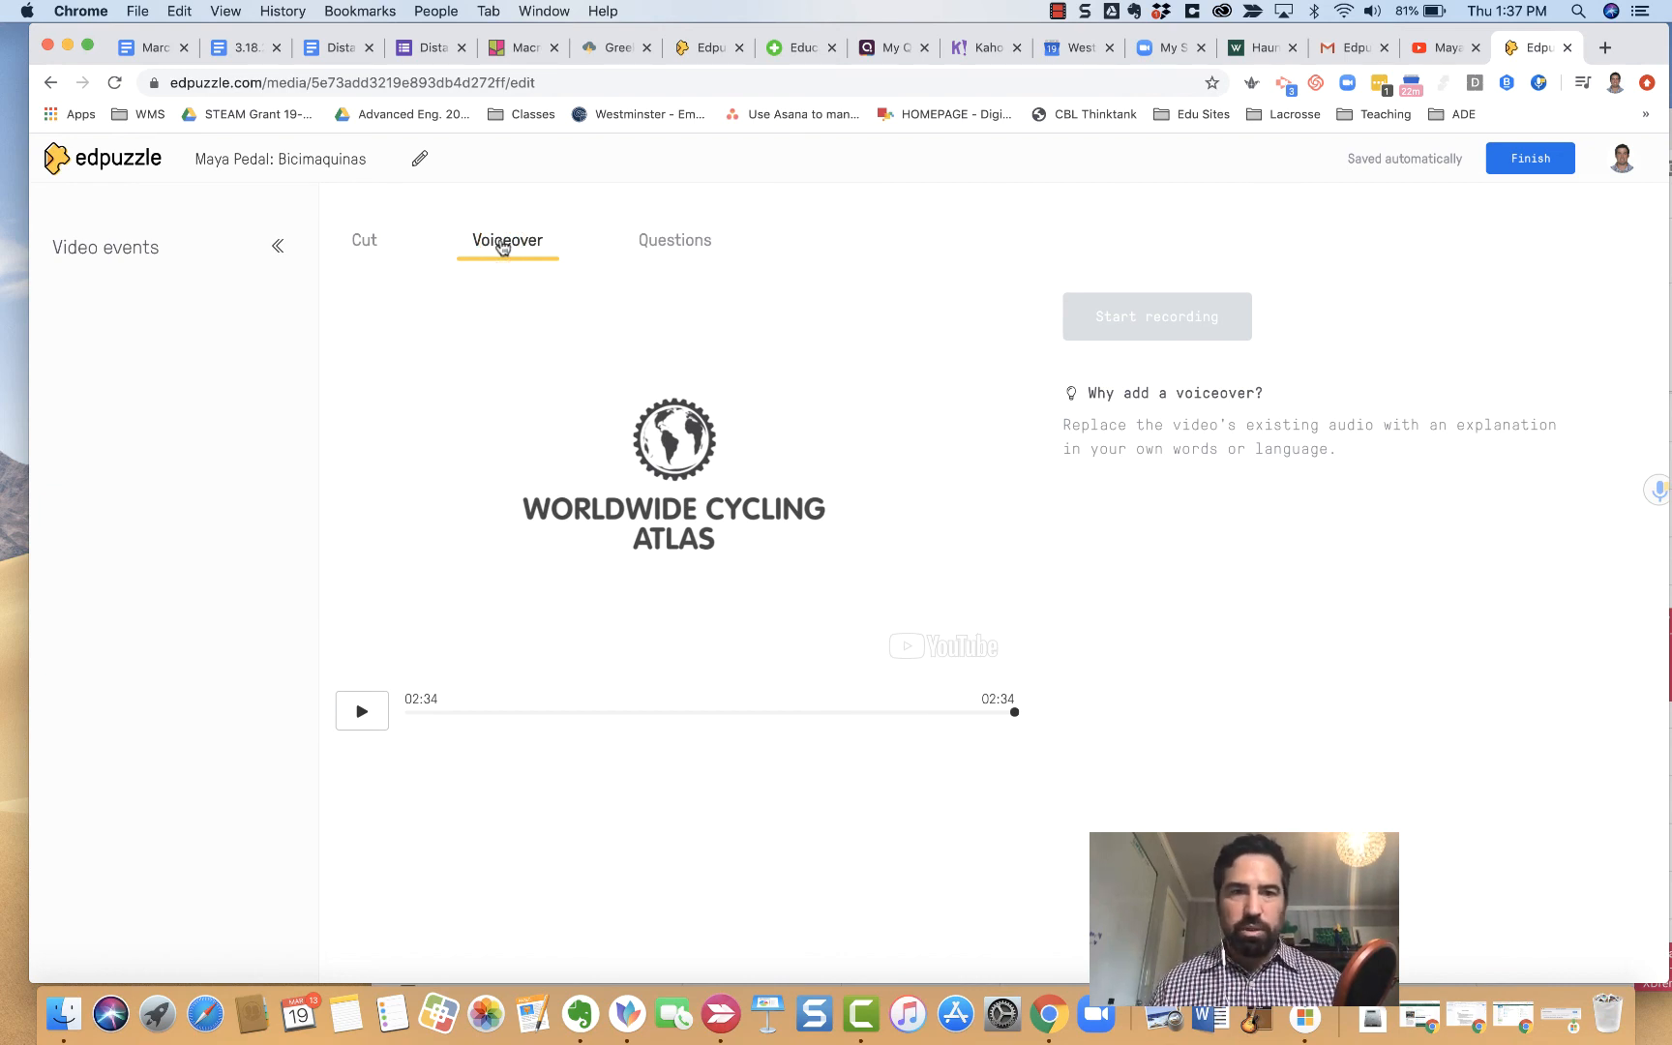
# Step: Add and save an open-ended question reading "Non Profits versus NGO's?"
pyautogui.click(665, 253)
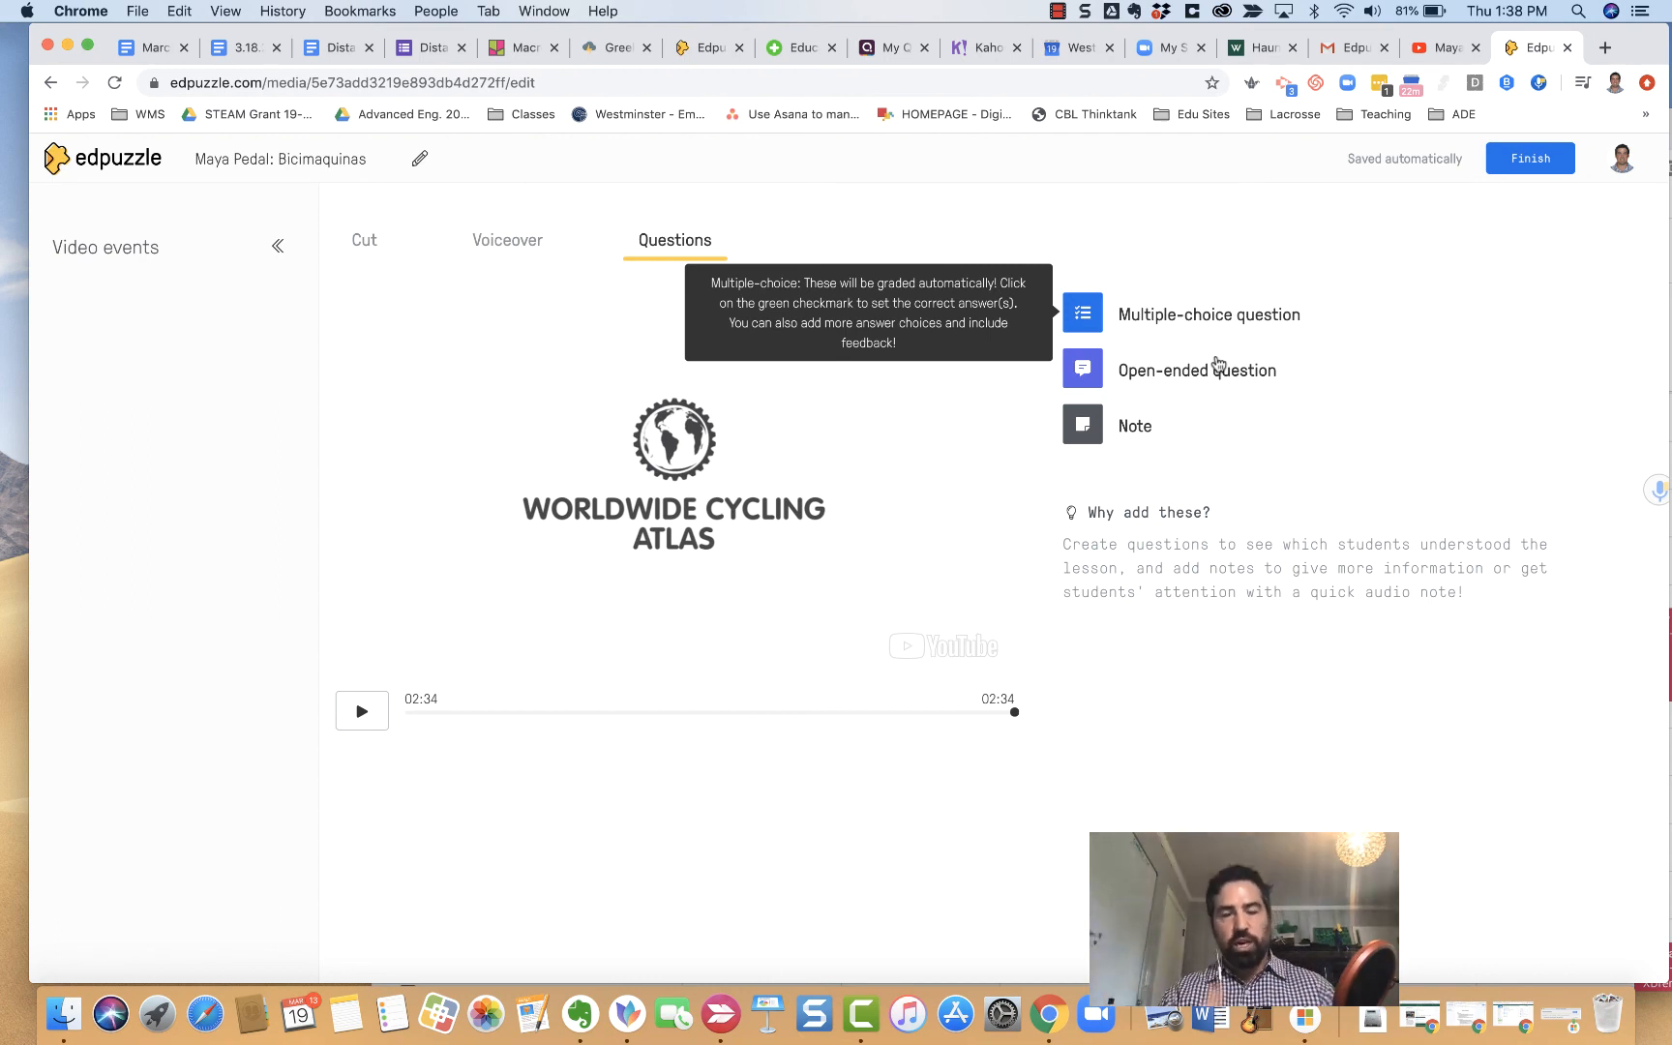
pyautogui.click(1207, 374)
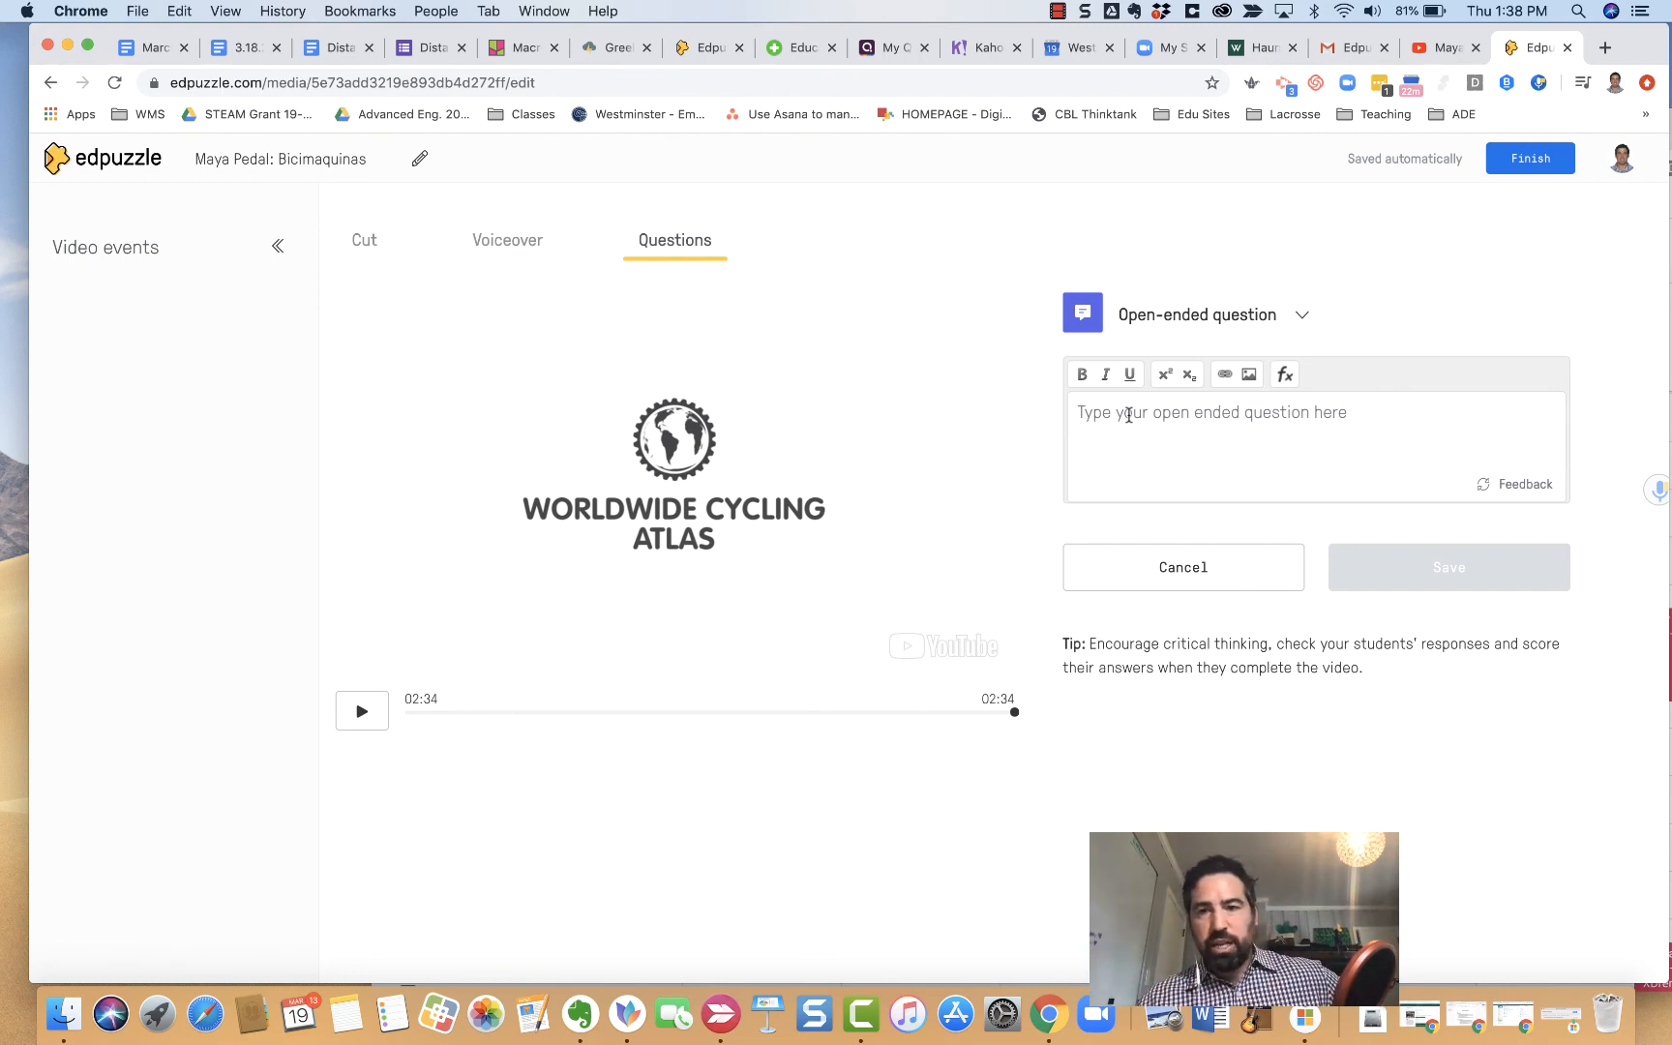
pyautogui.click(1128, 415)
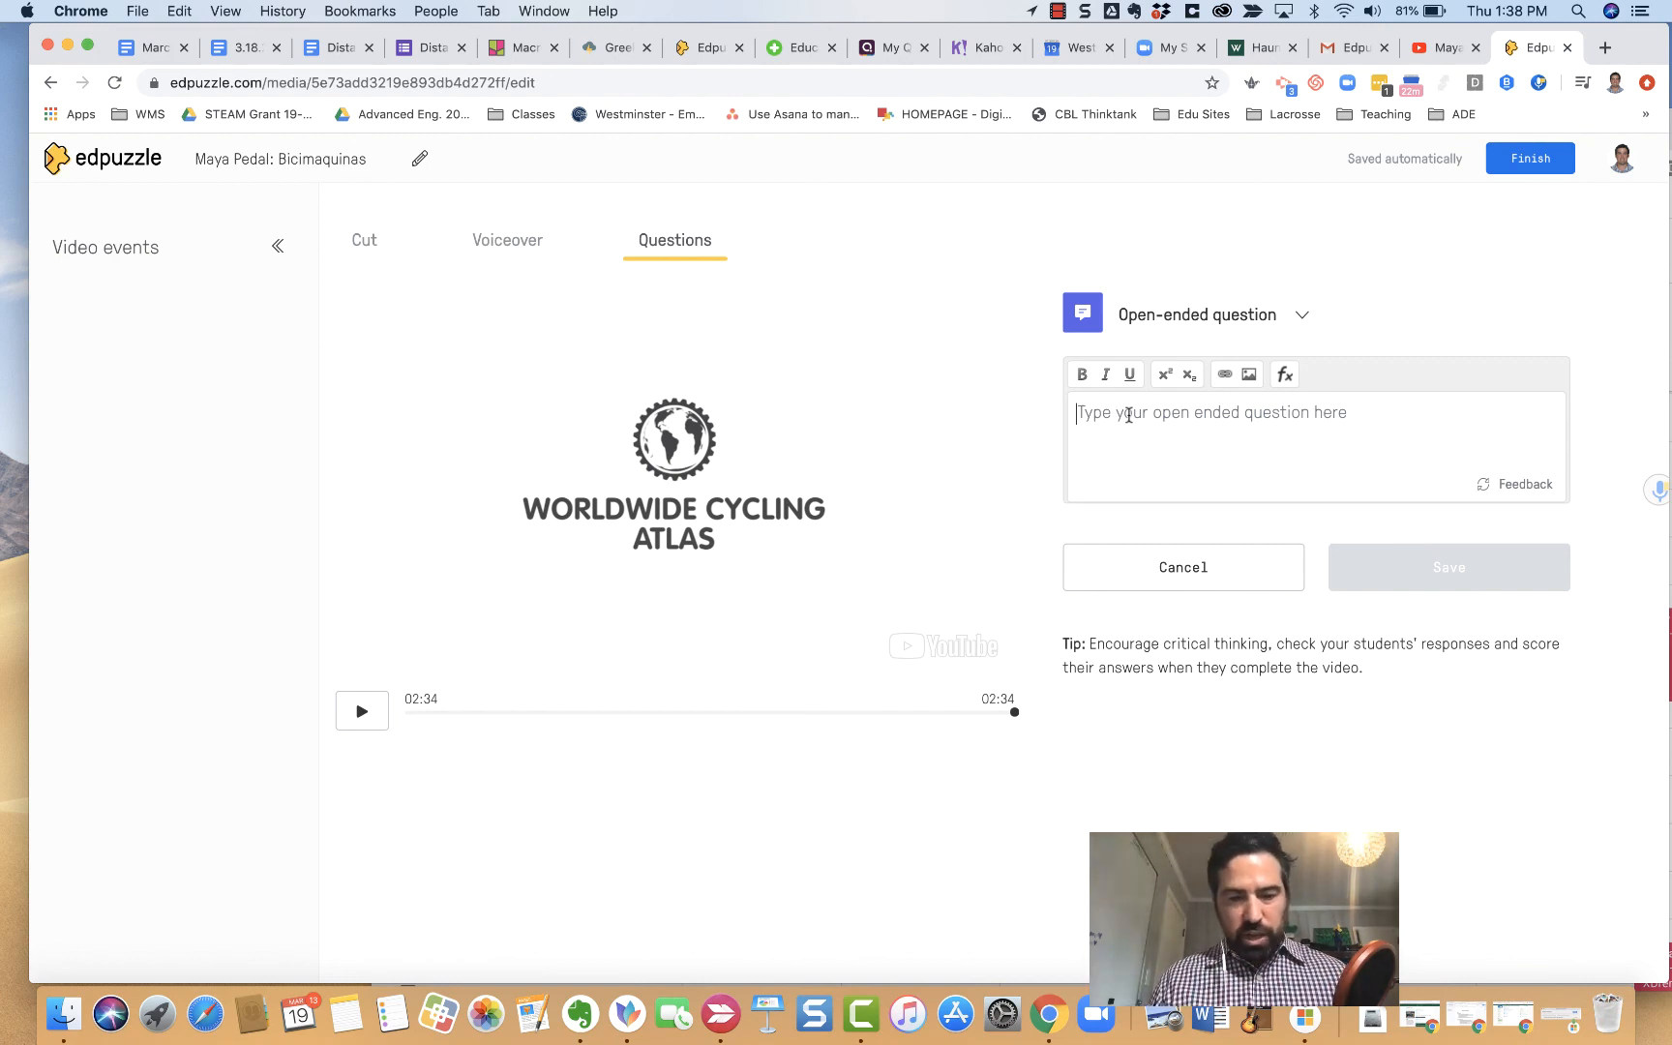
pyautogui.write('Non ')
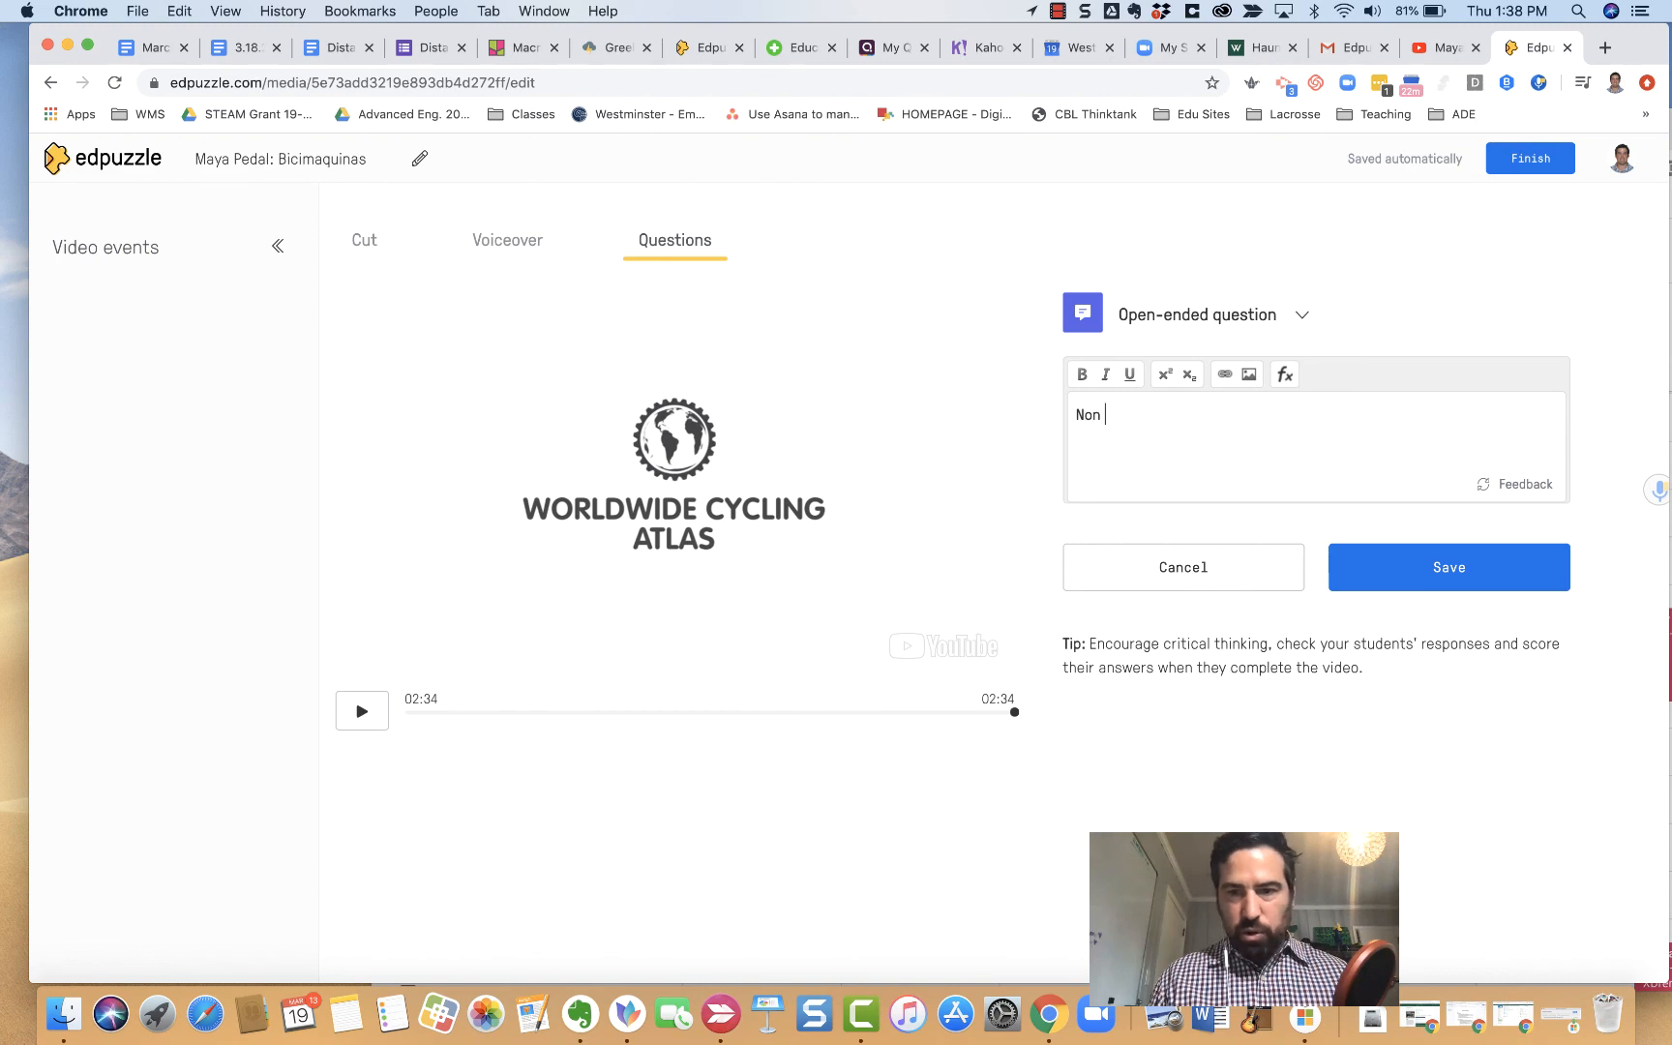
pyautogui.write('Profits ')
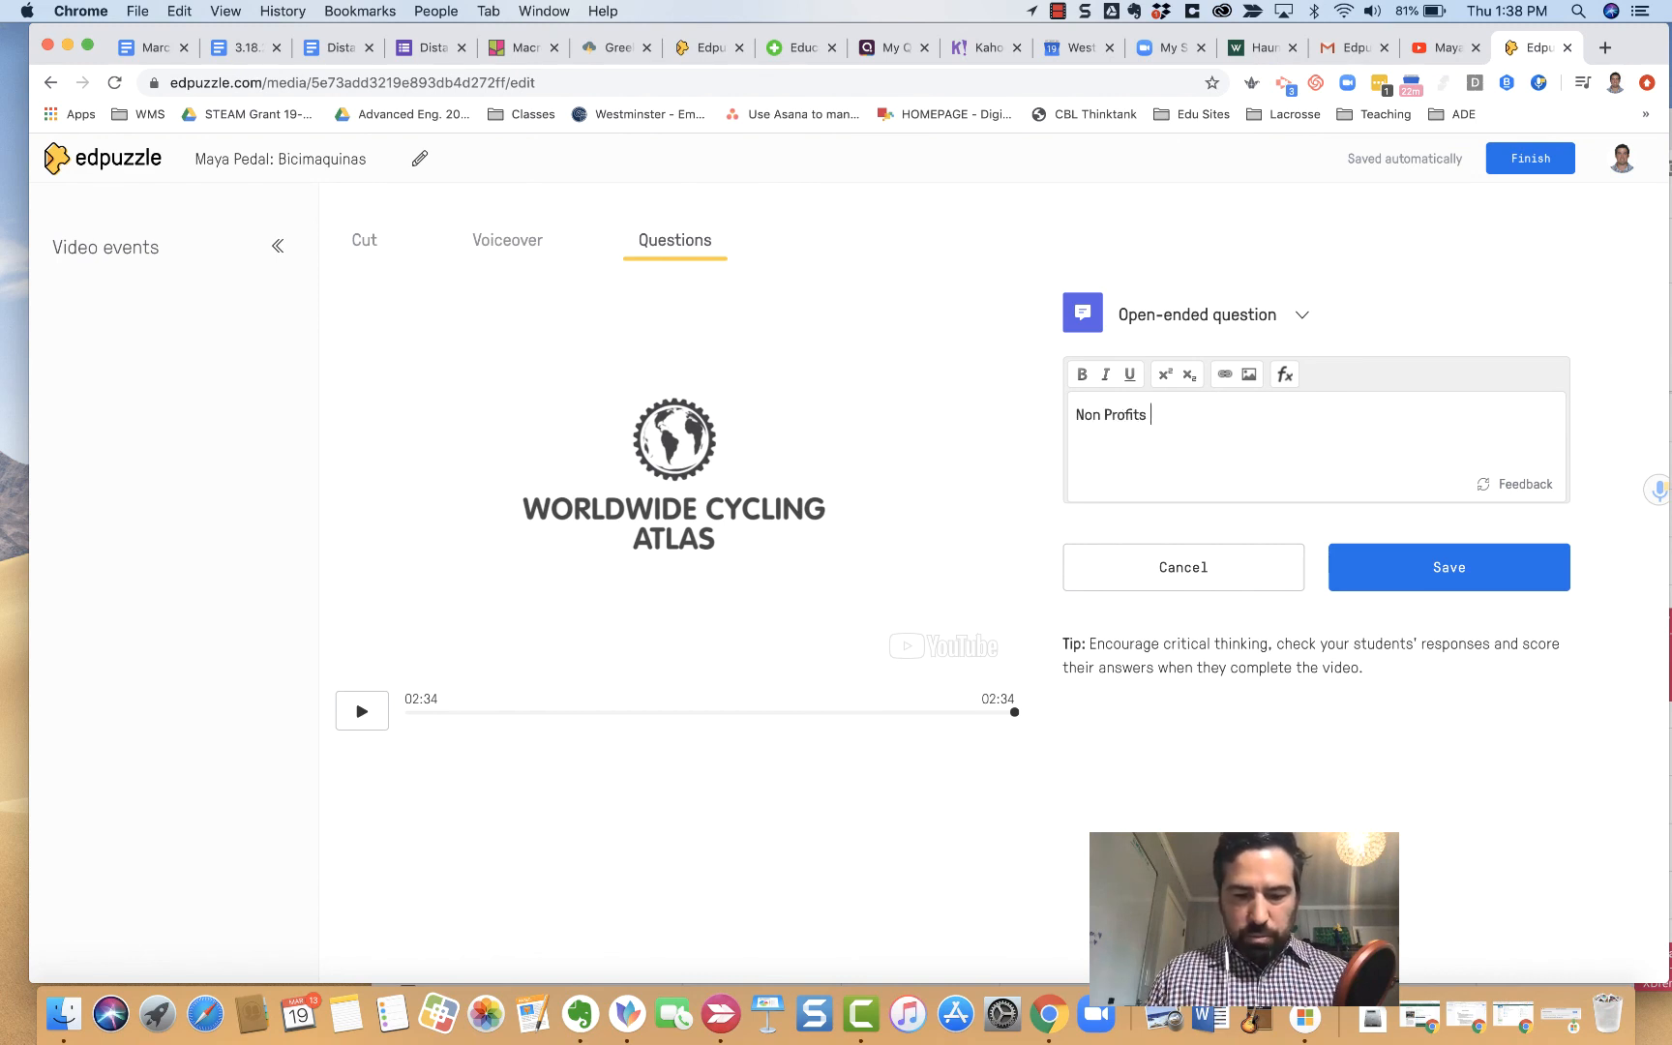
pyautogui.write('versus ')
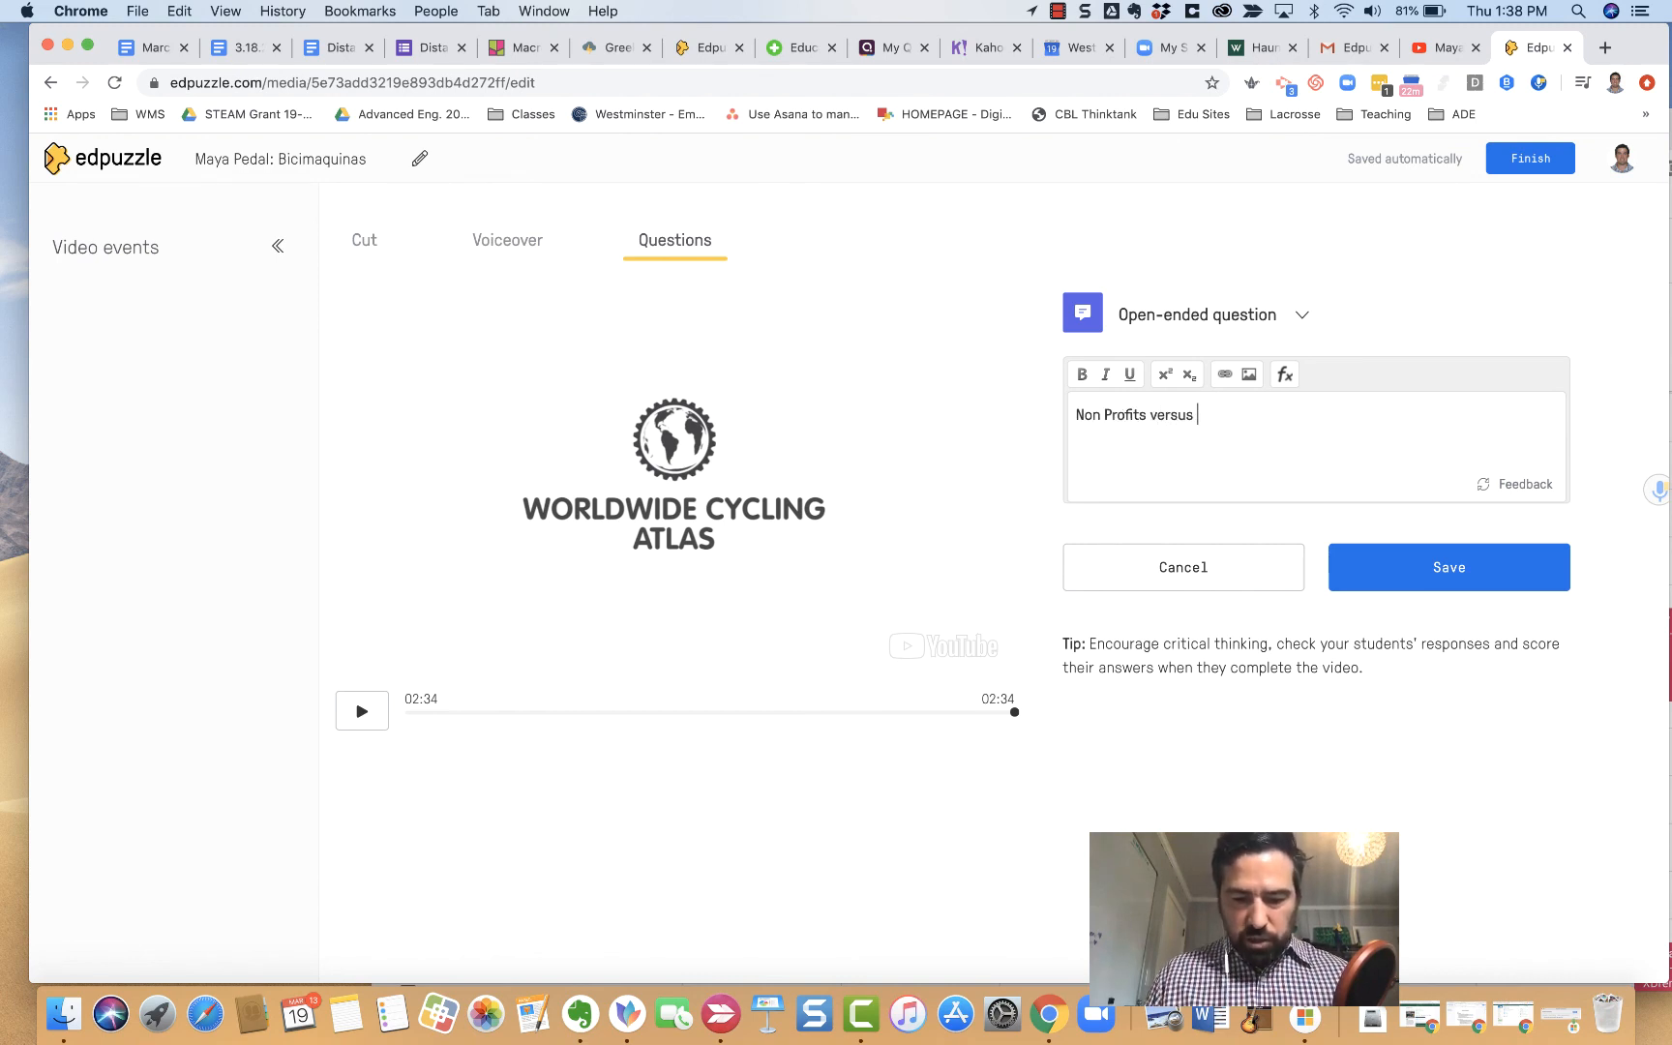
pyautogui.write("NGO's")
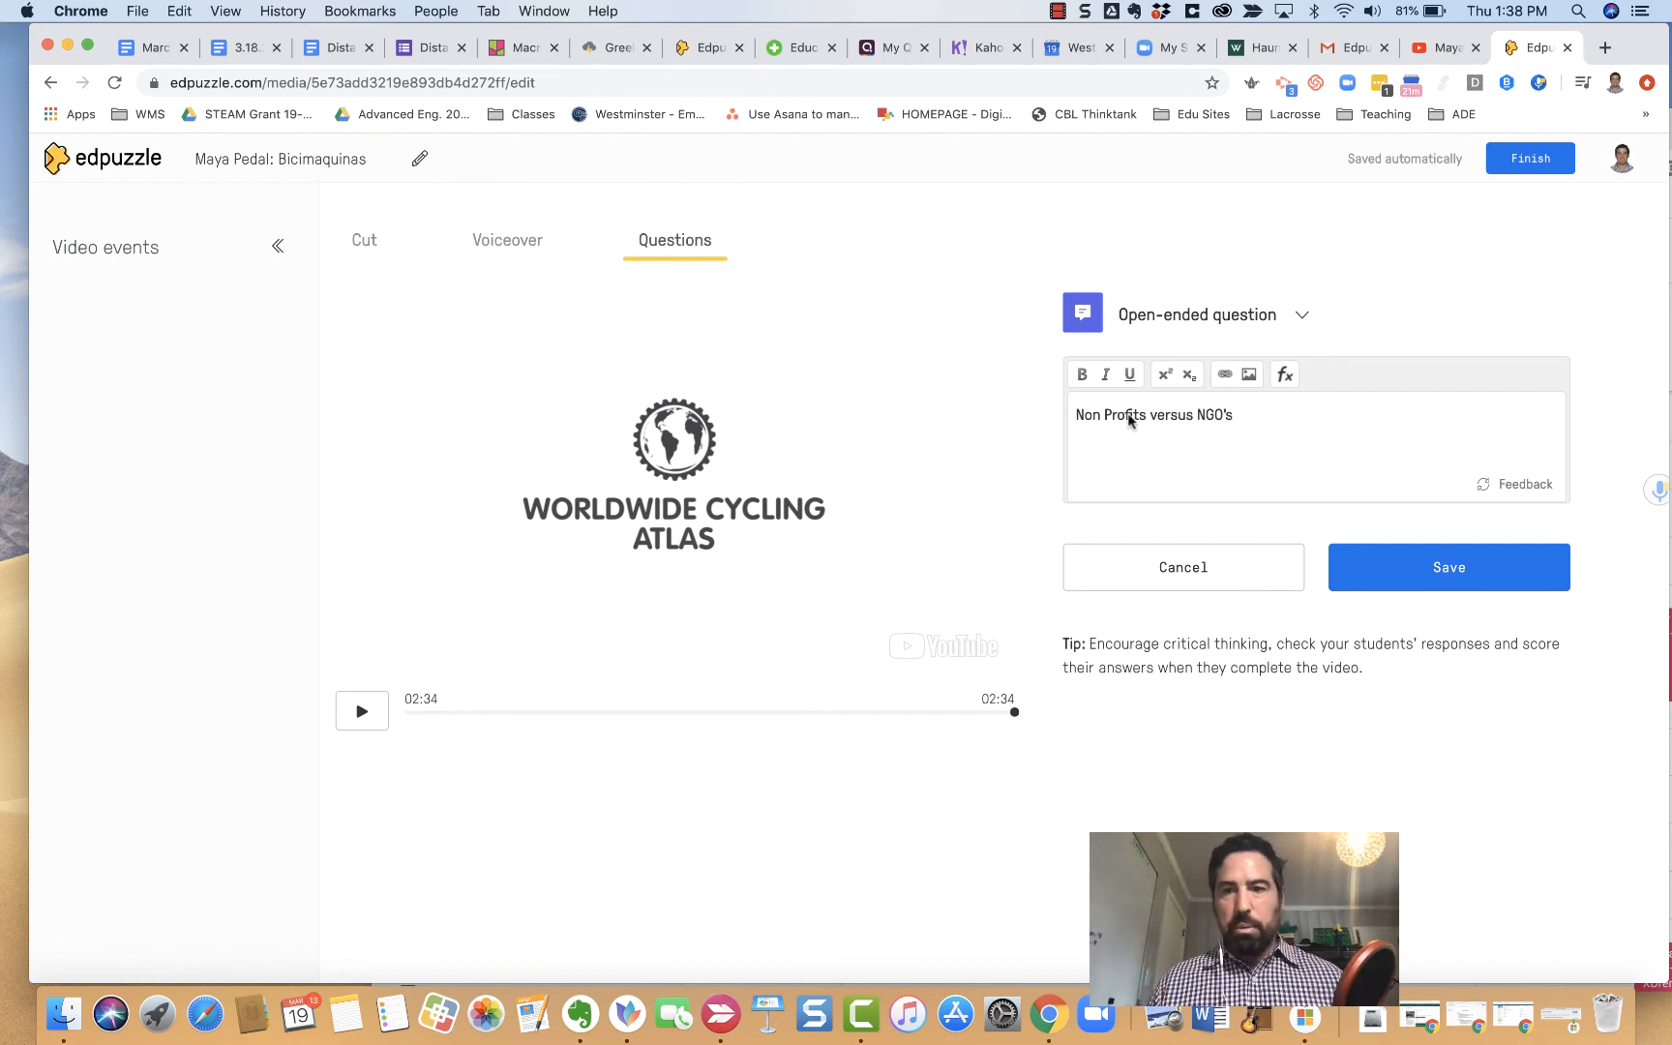
pyautogui.write('?')
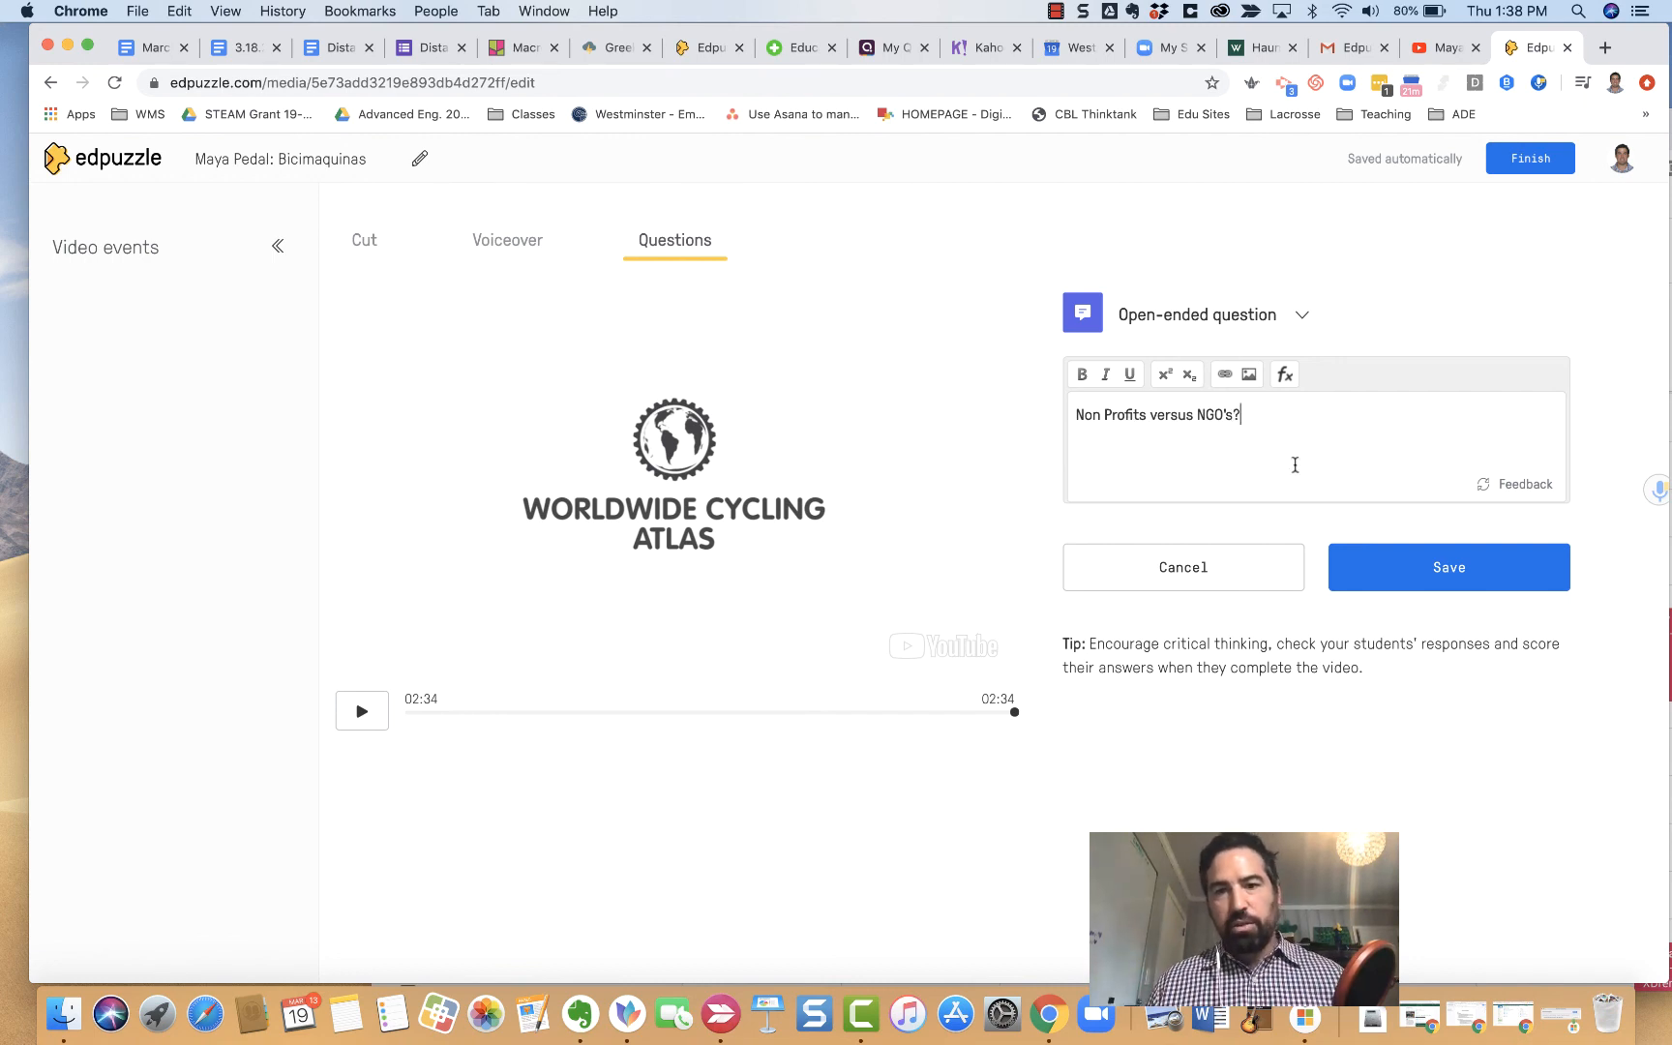
pyautogui.click(1385, 548)
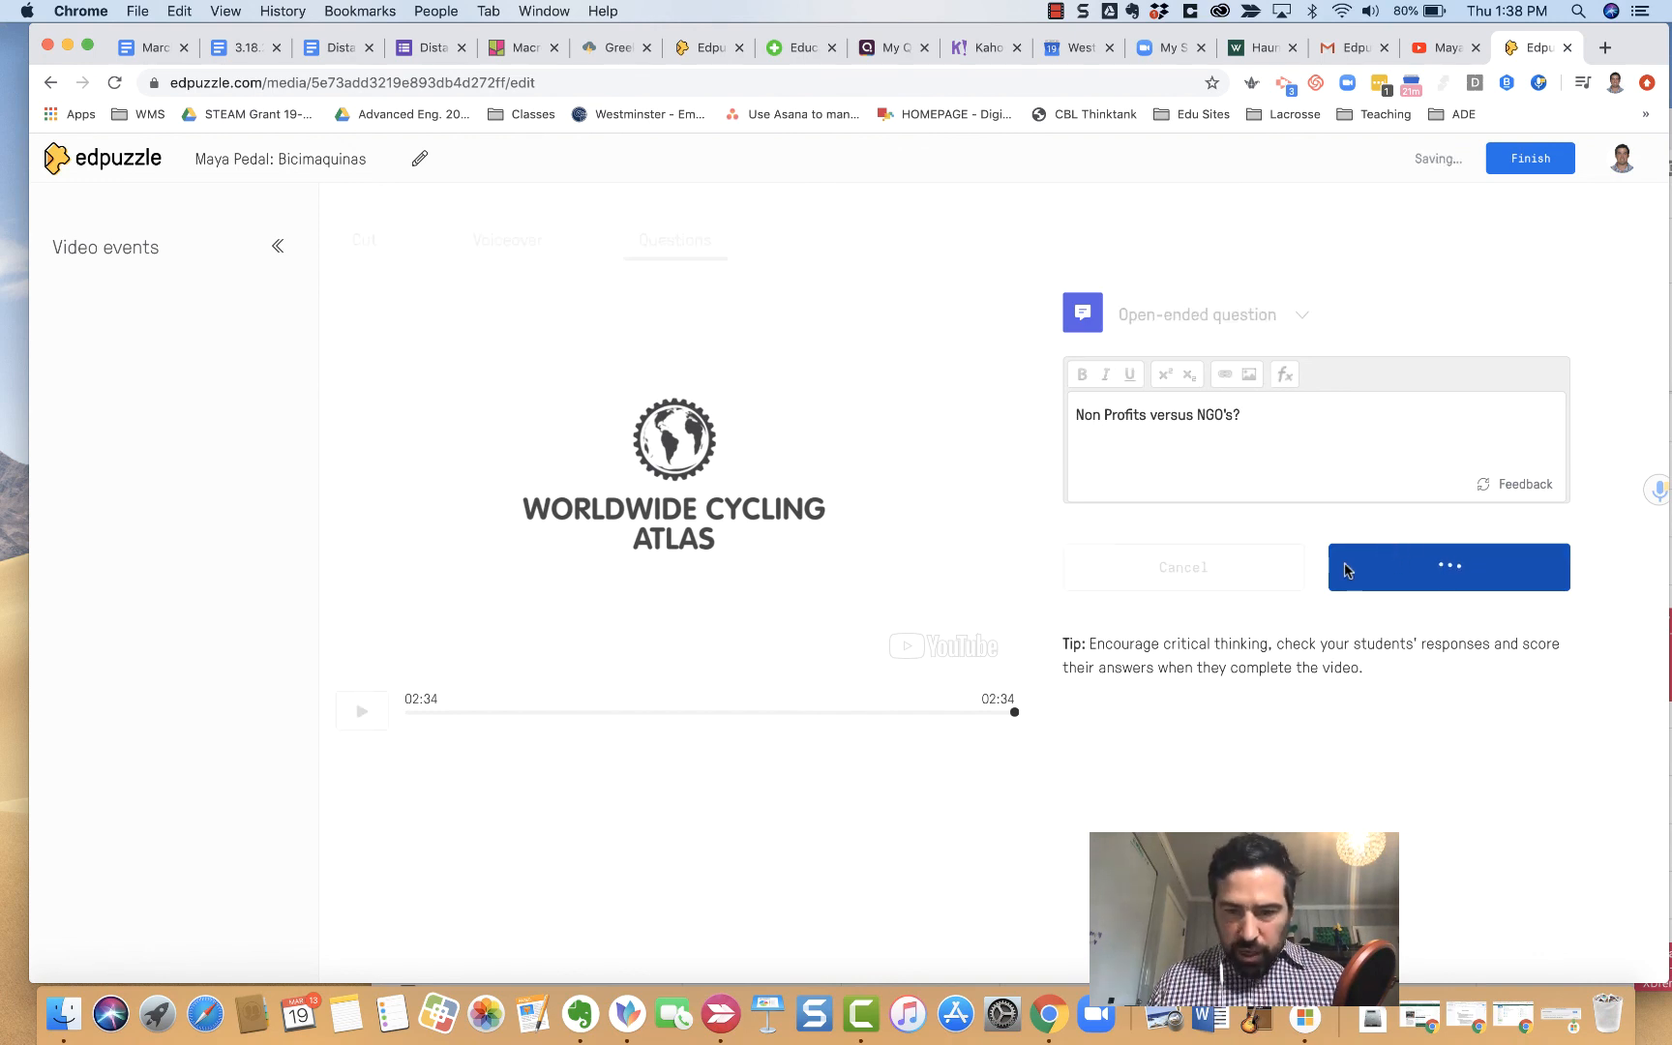
# Step: Move the question's timeline marker to 01:03 and preview playback past it
pyautogui.click(1015, 723)
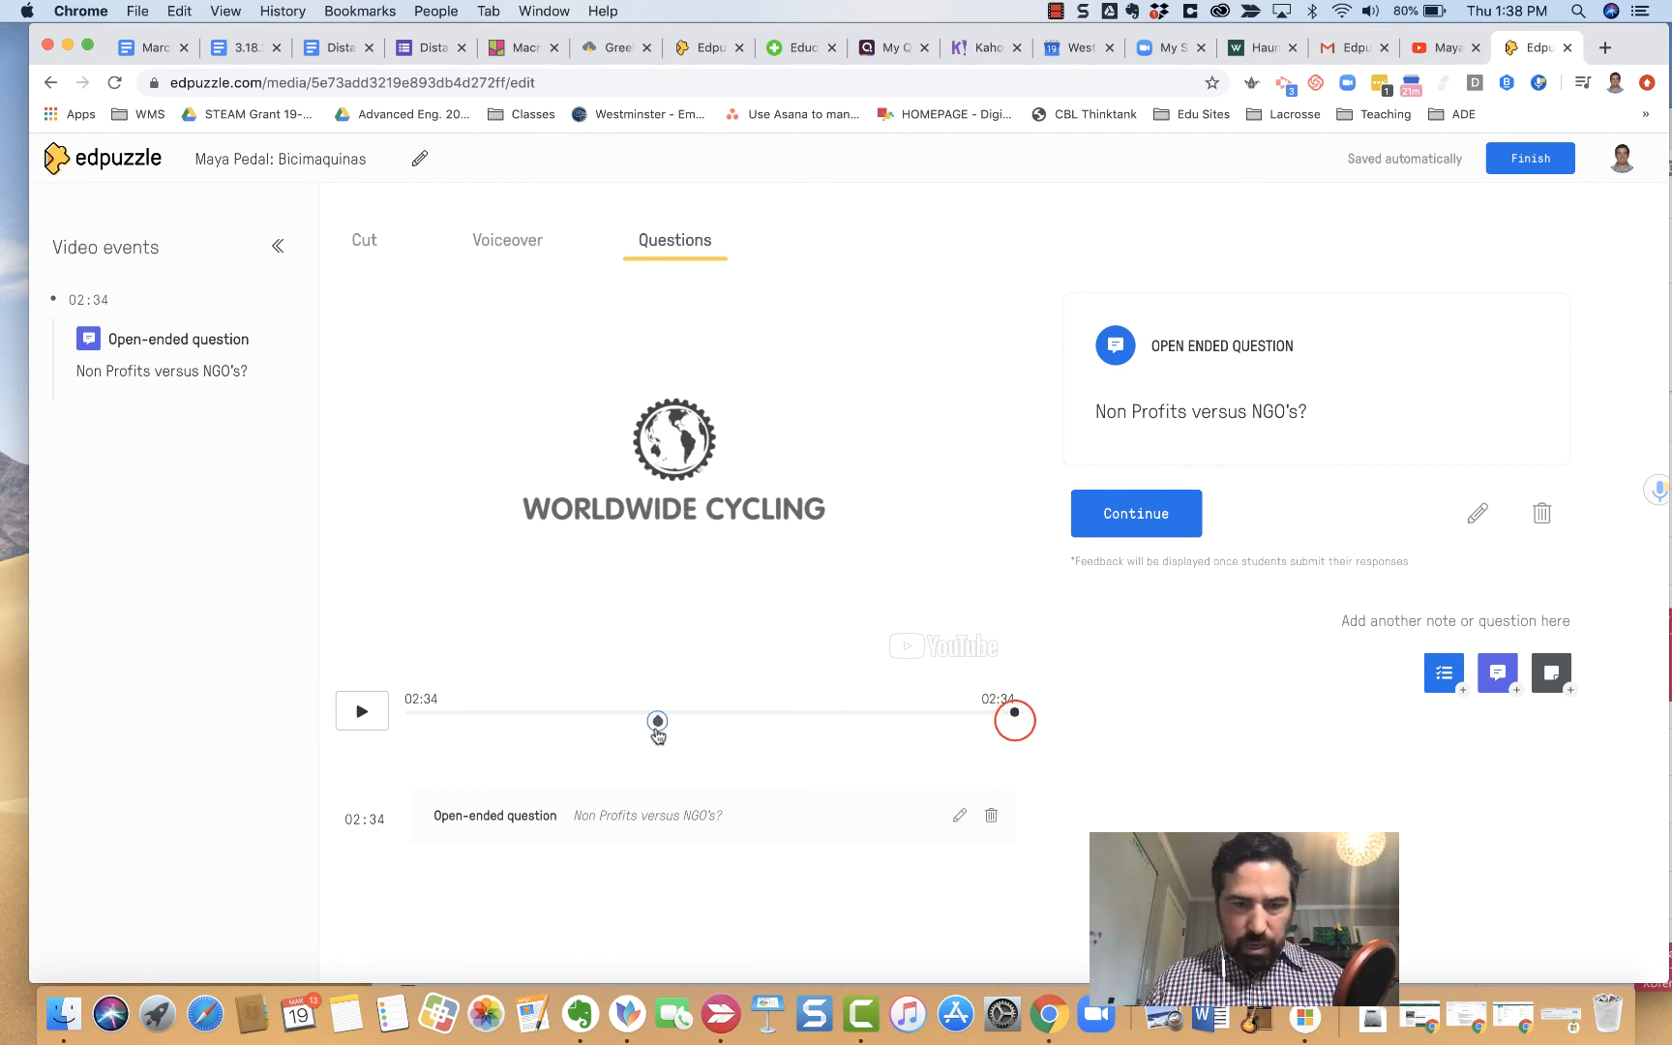
pyautogui.moveTo(848, 725); pyautogui.dragTo(656, 719)
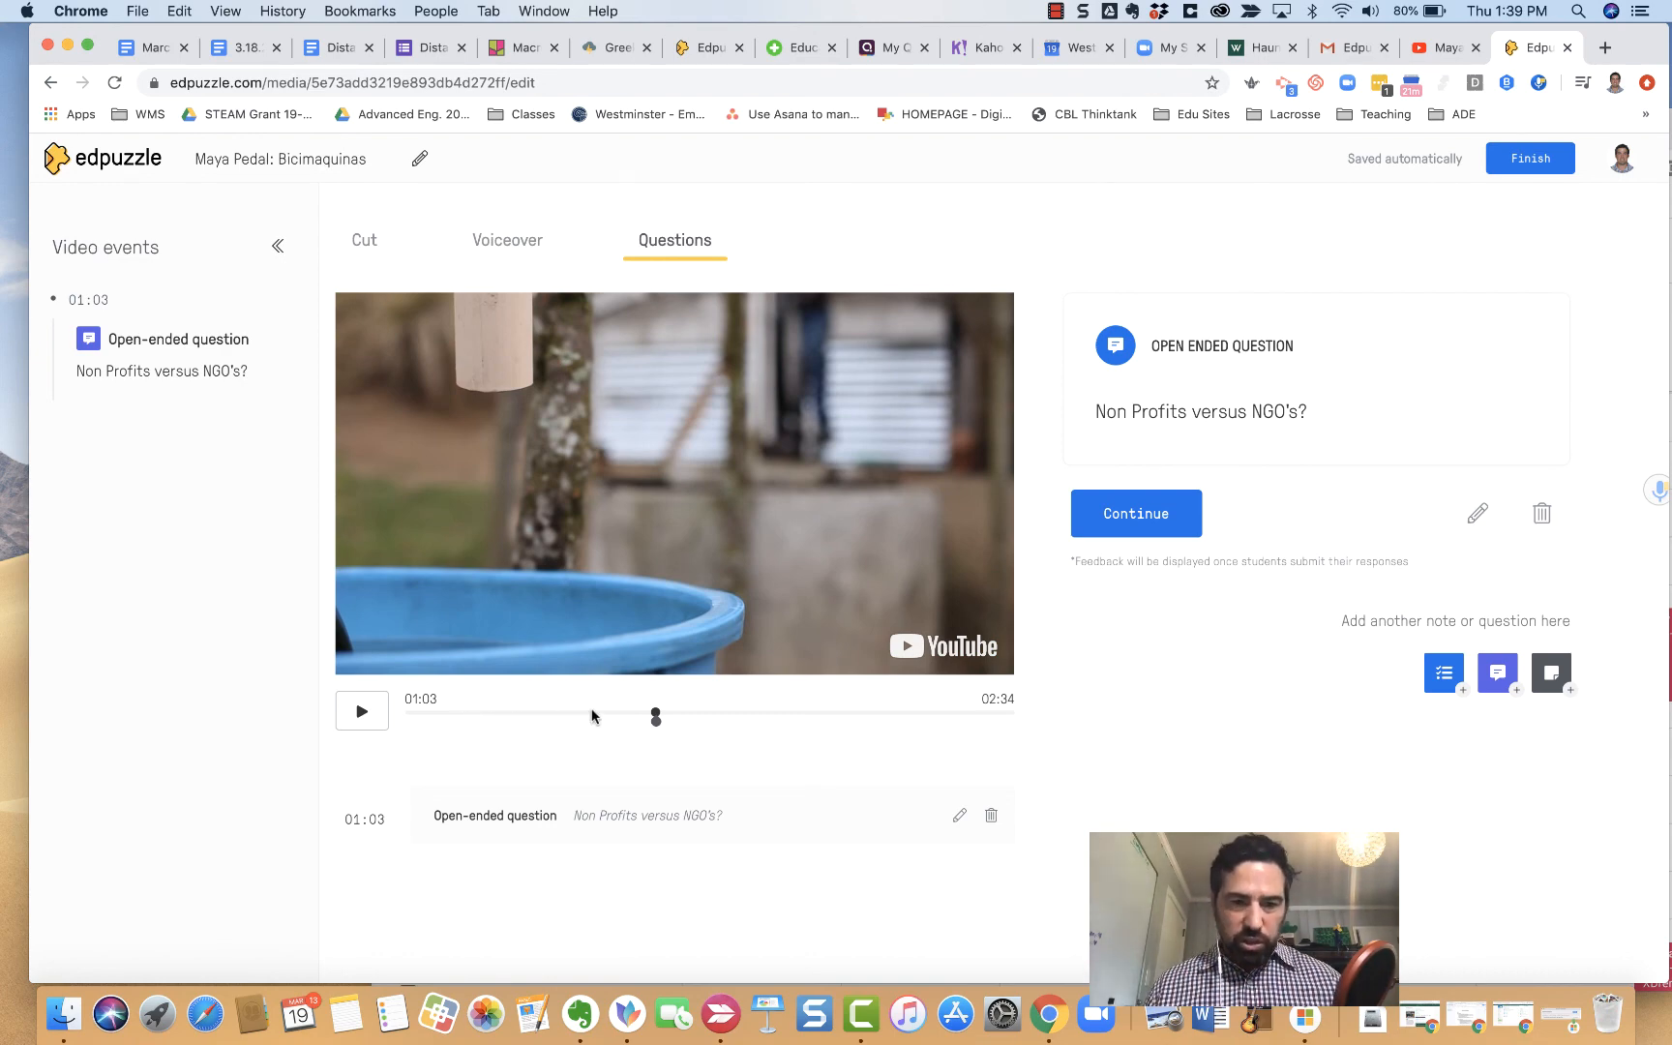
pyautogui.click(637, 709)
pyautogui.press('space')
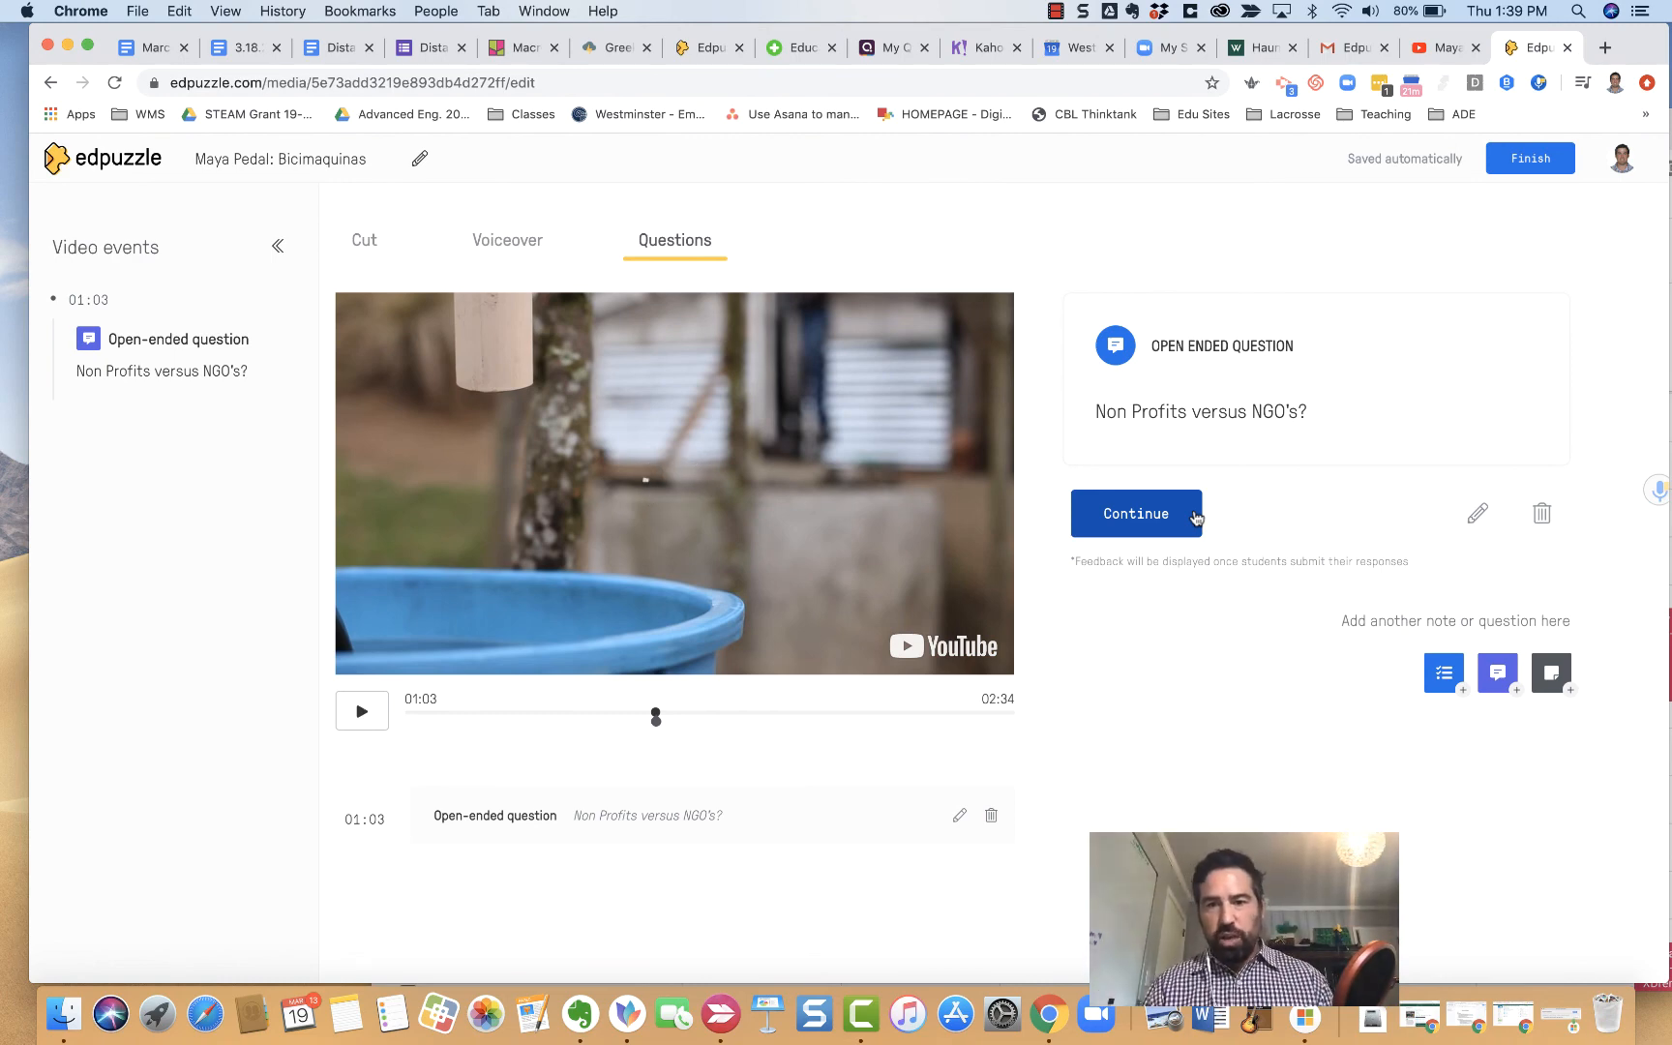
pyautogui.click(1194, 520)
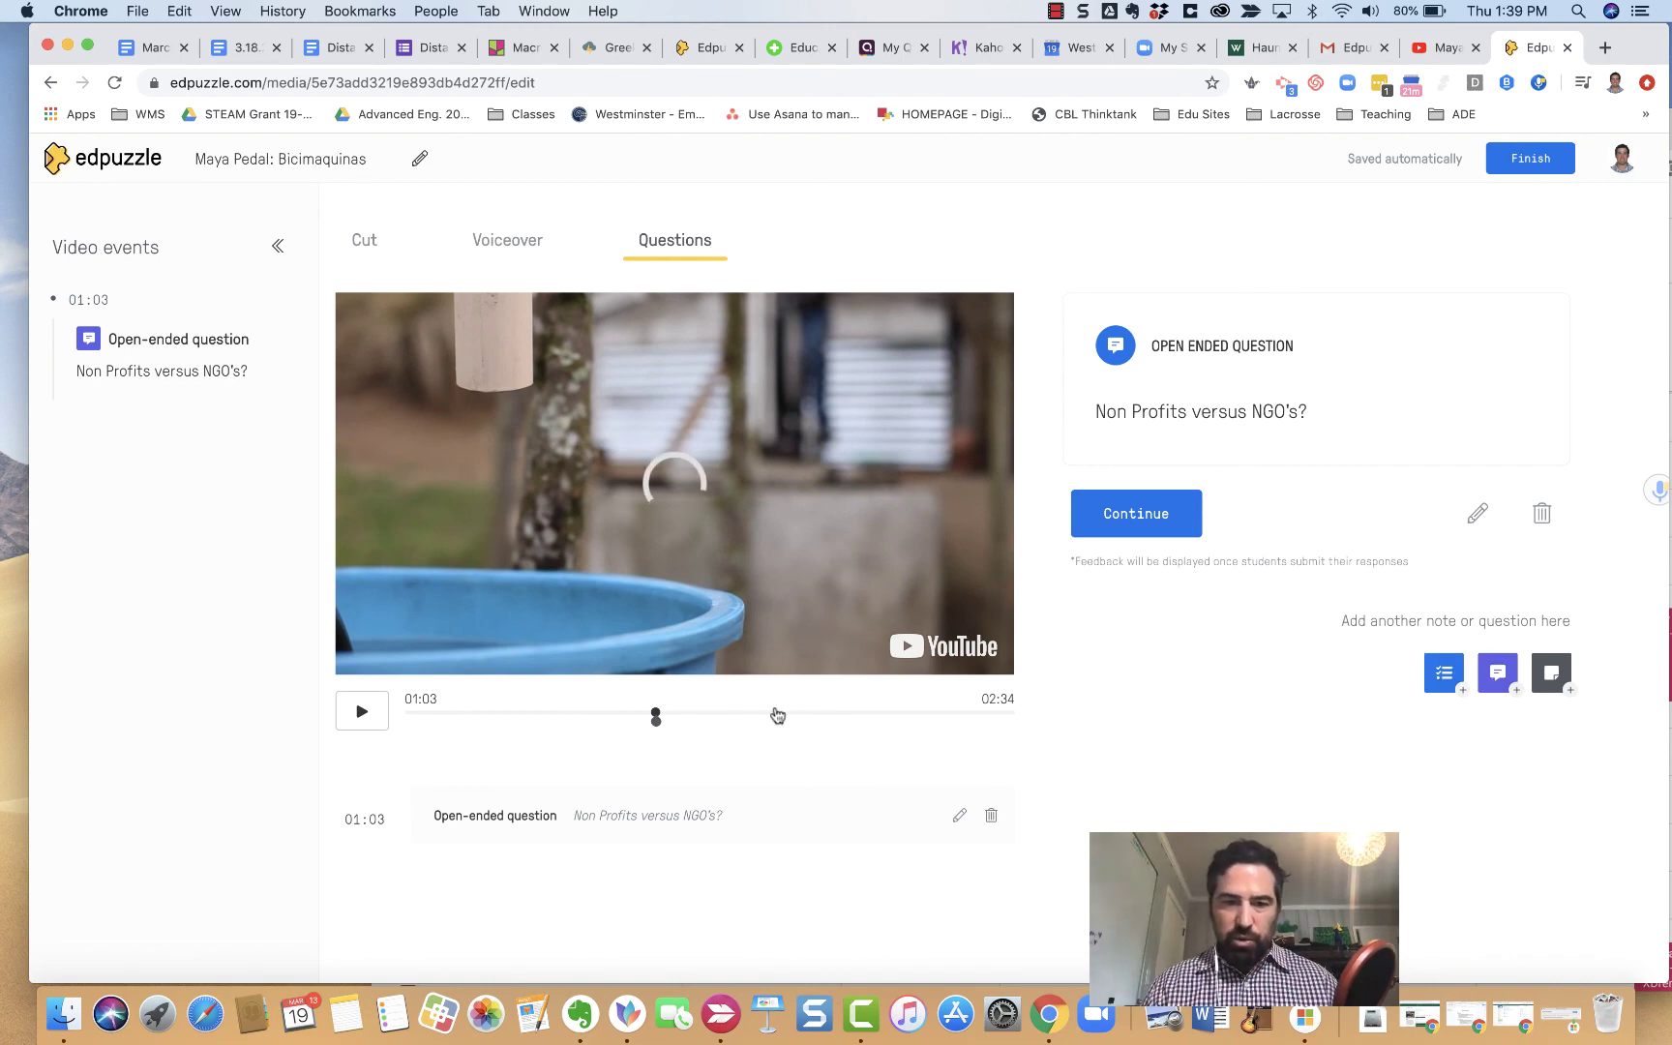
# Step: Jump the preview to 01:33 and start a blank note there
pyautogui.click(775, 709)
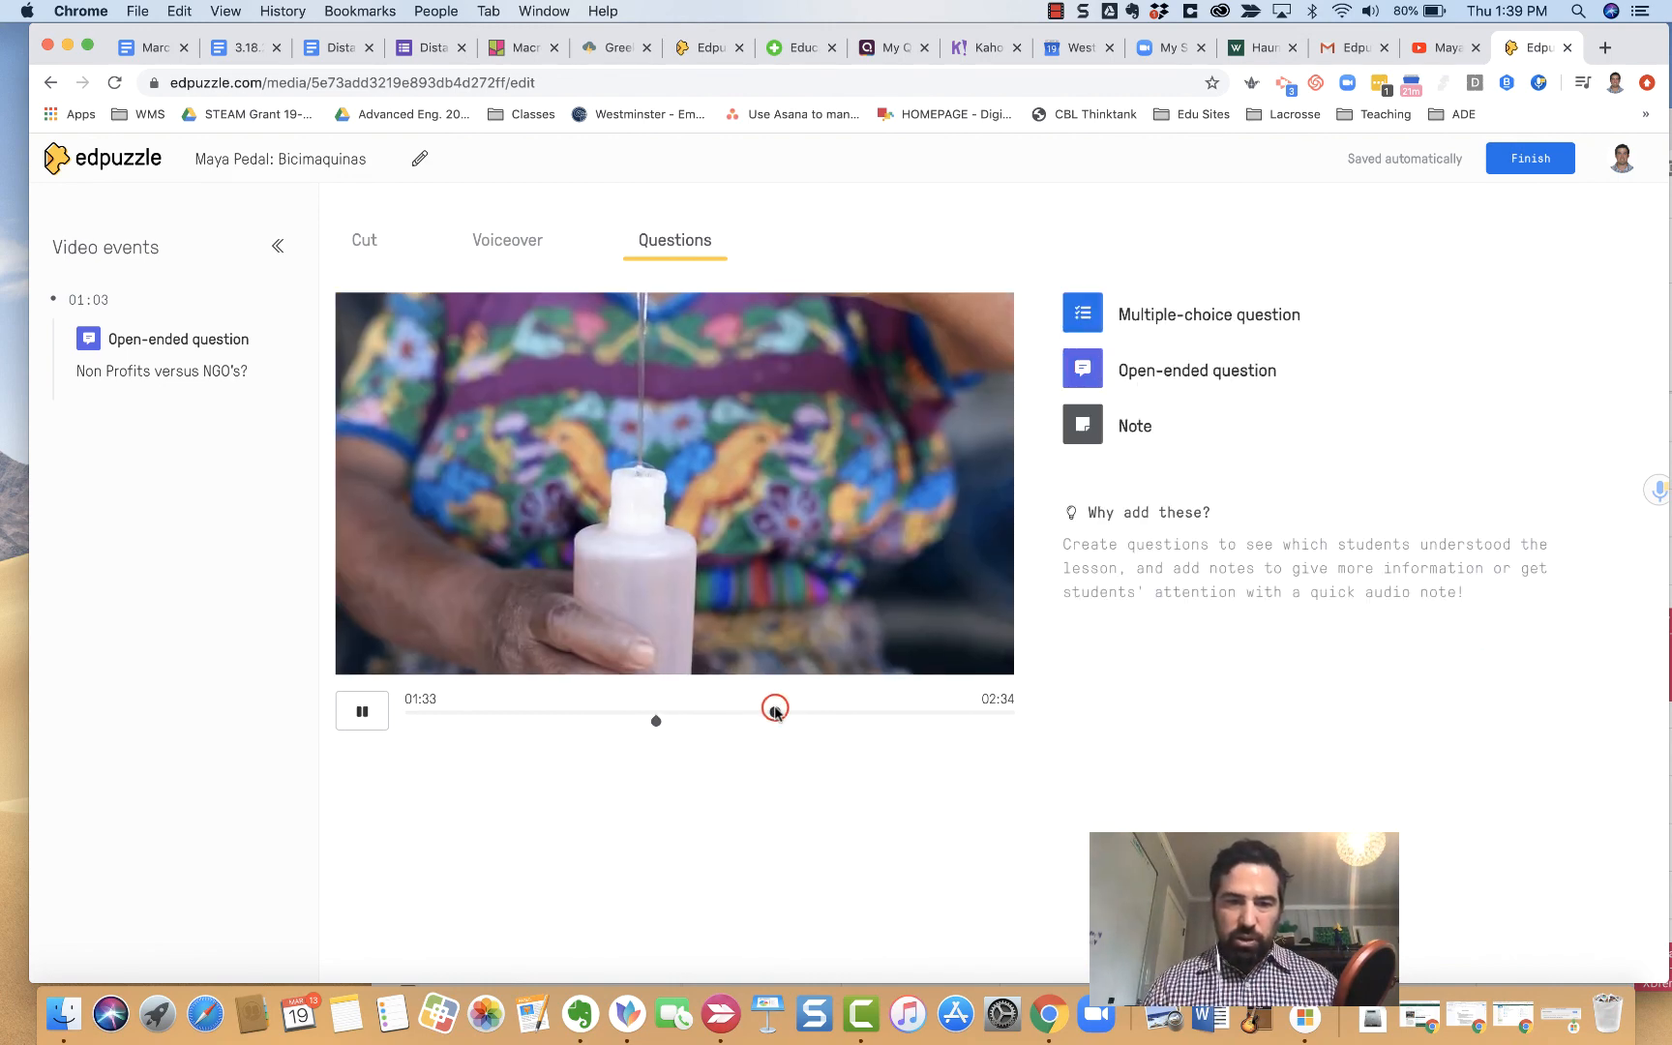
pyautogui.click(1081, 425)
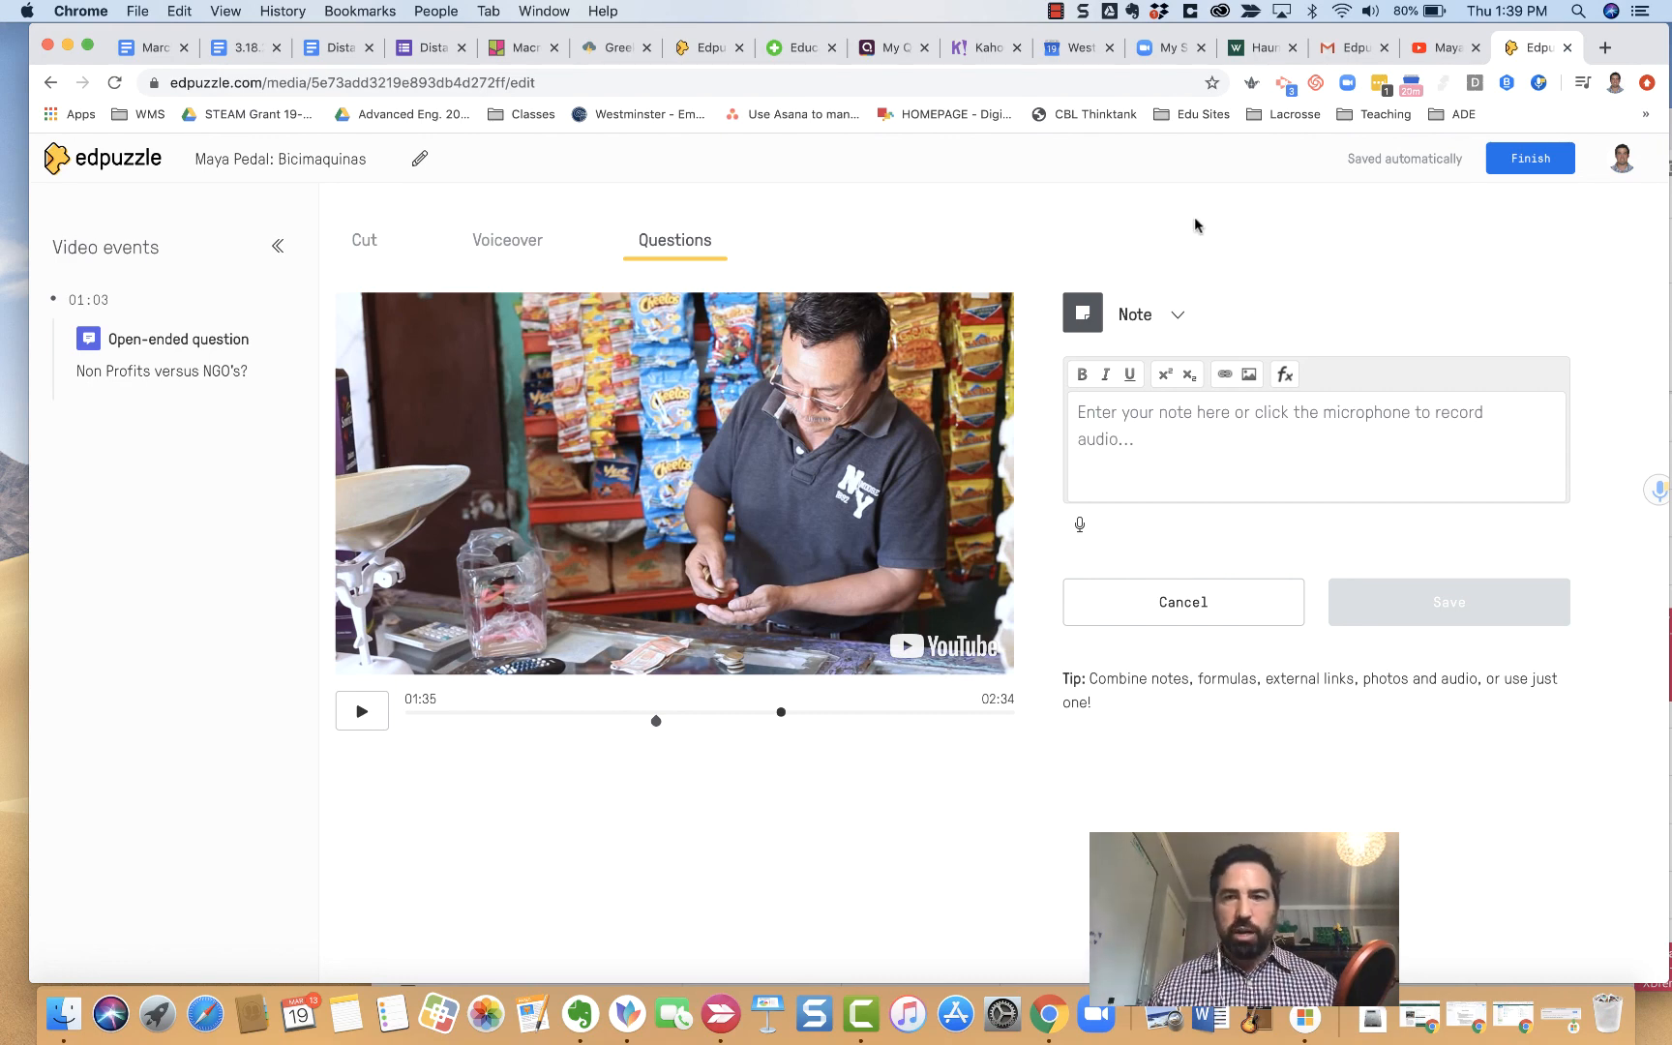
# Step: Finish editing the Maya Pedal lesson and open its Assign to a class dialog
pyautogui.click(1530, 160)
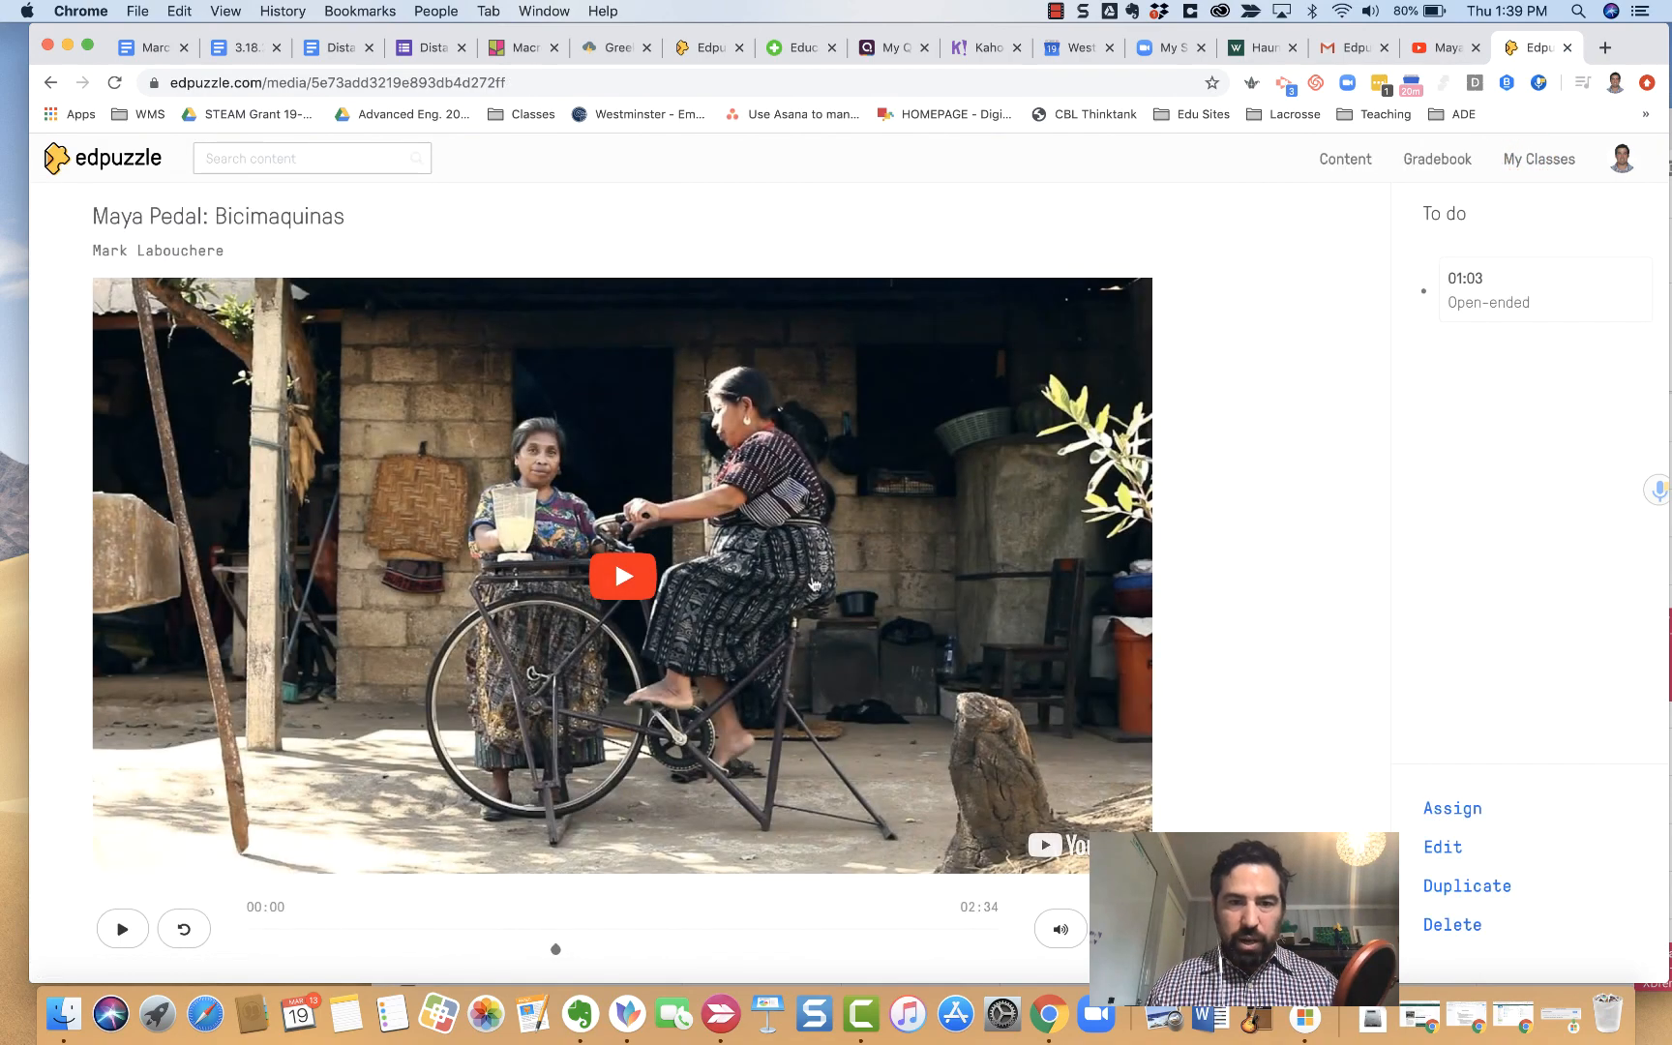
pyautogui.scroll(-2, 812, 584)
pyautogui.scroll(2, 812, 583)
pyautogui.scroll(-3, 813, 585)
pyautogui.scroll(2, 812, 584)
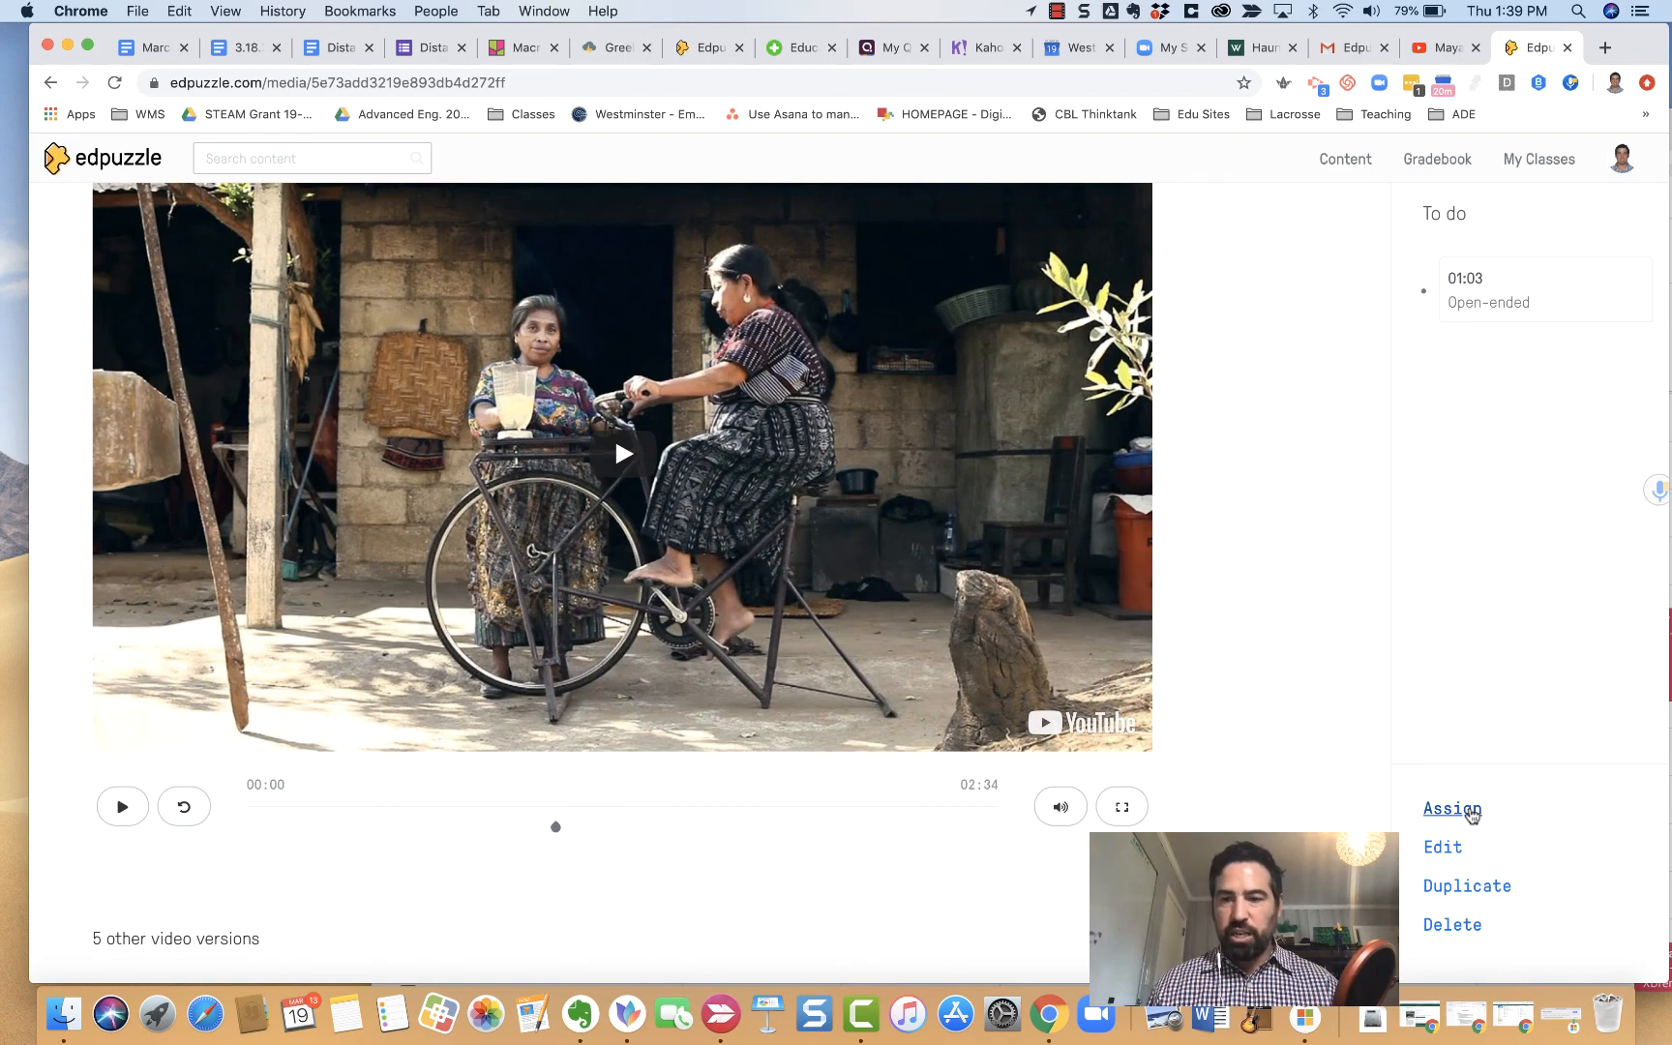
pyautogui.click(1451, 809)
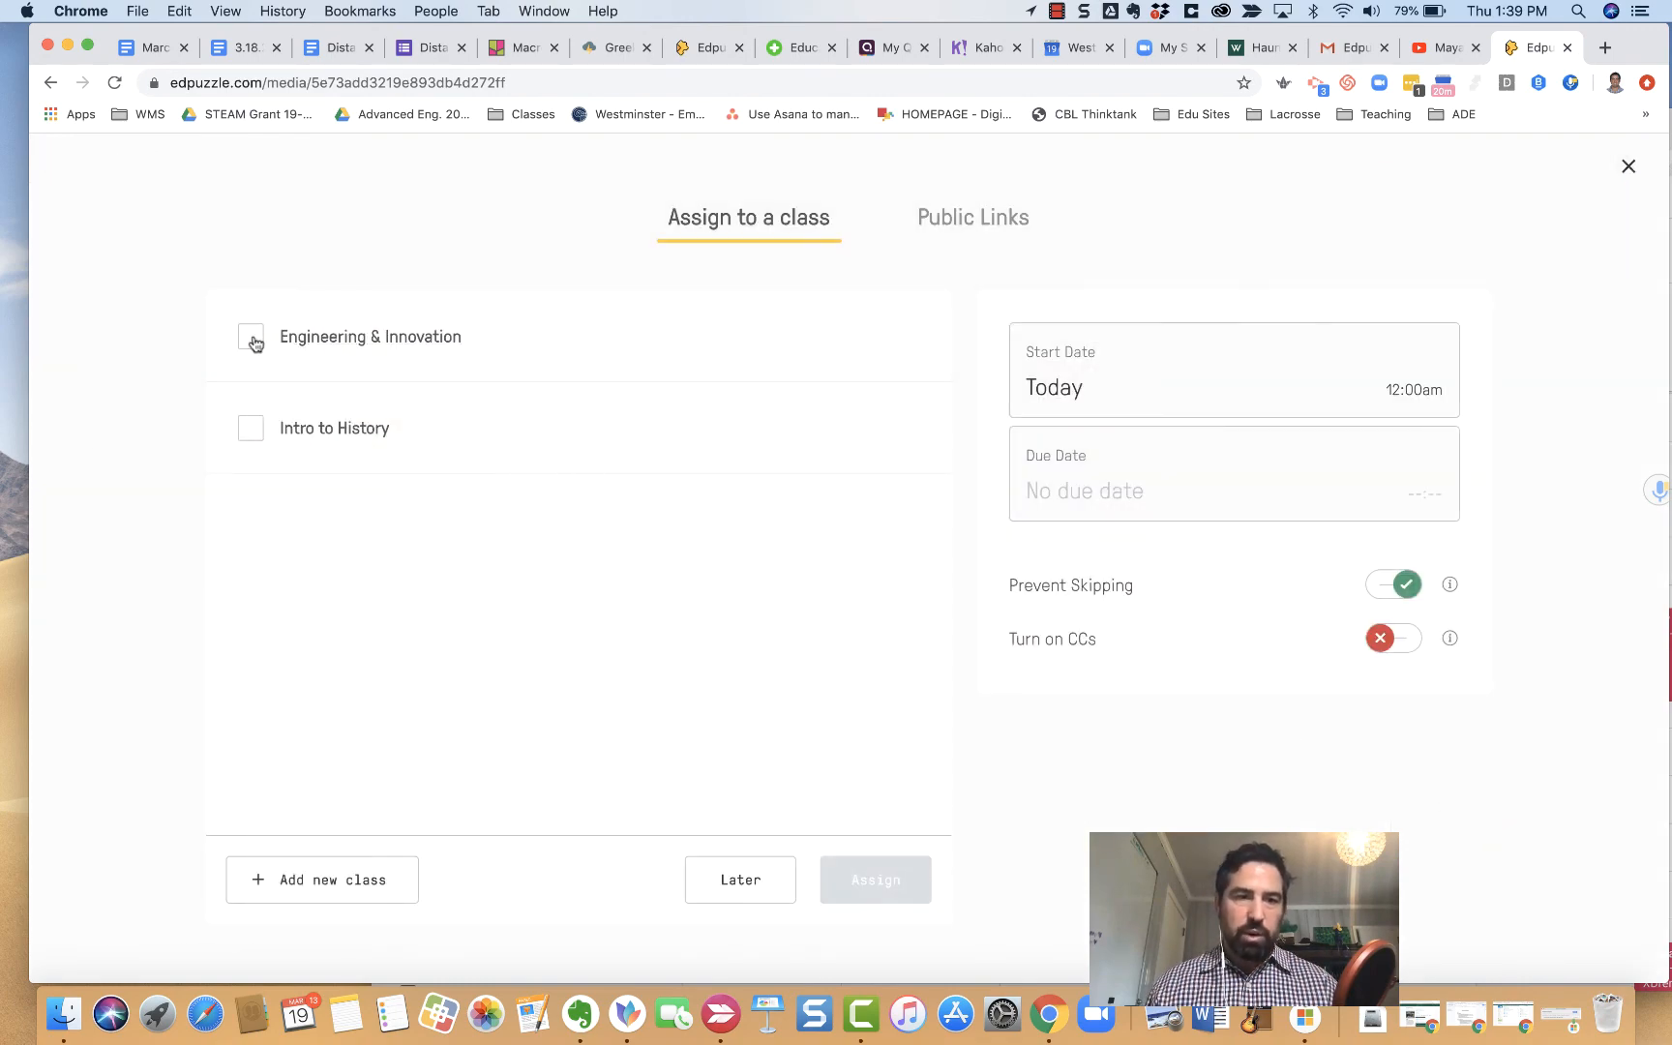
# Step: Select Engineering & Innovation as the receiving class instead of Intro to History
pyautogui.click(257, 436)
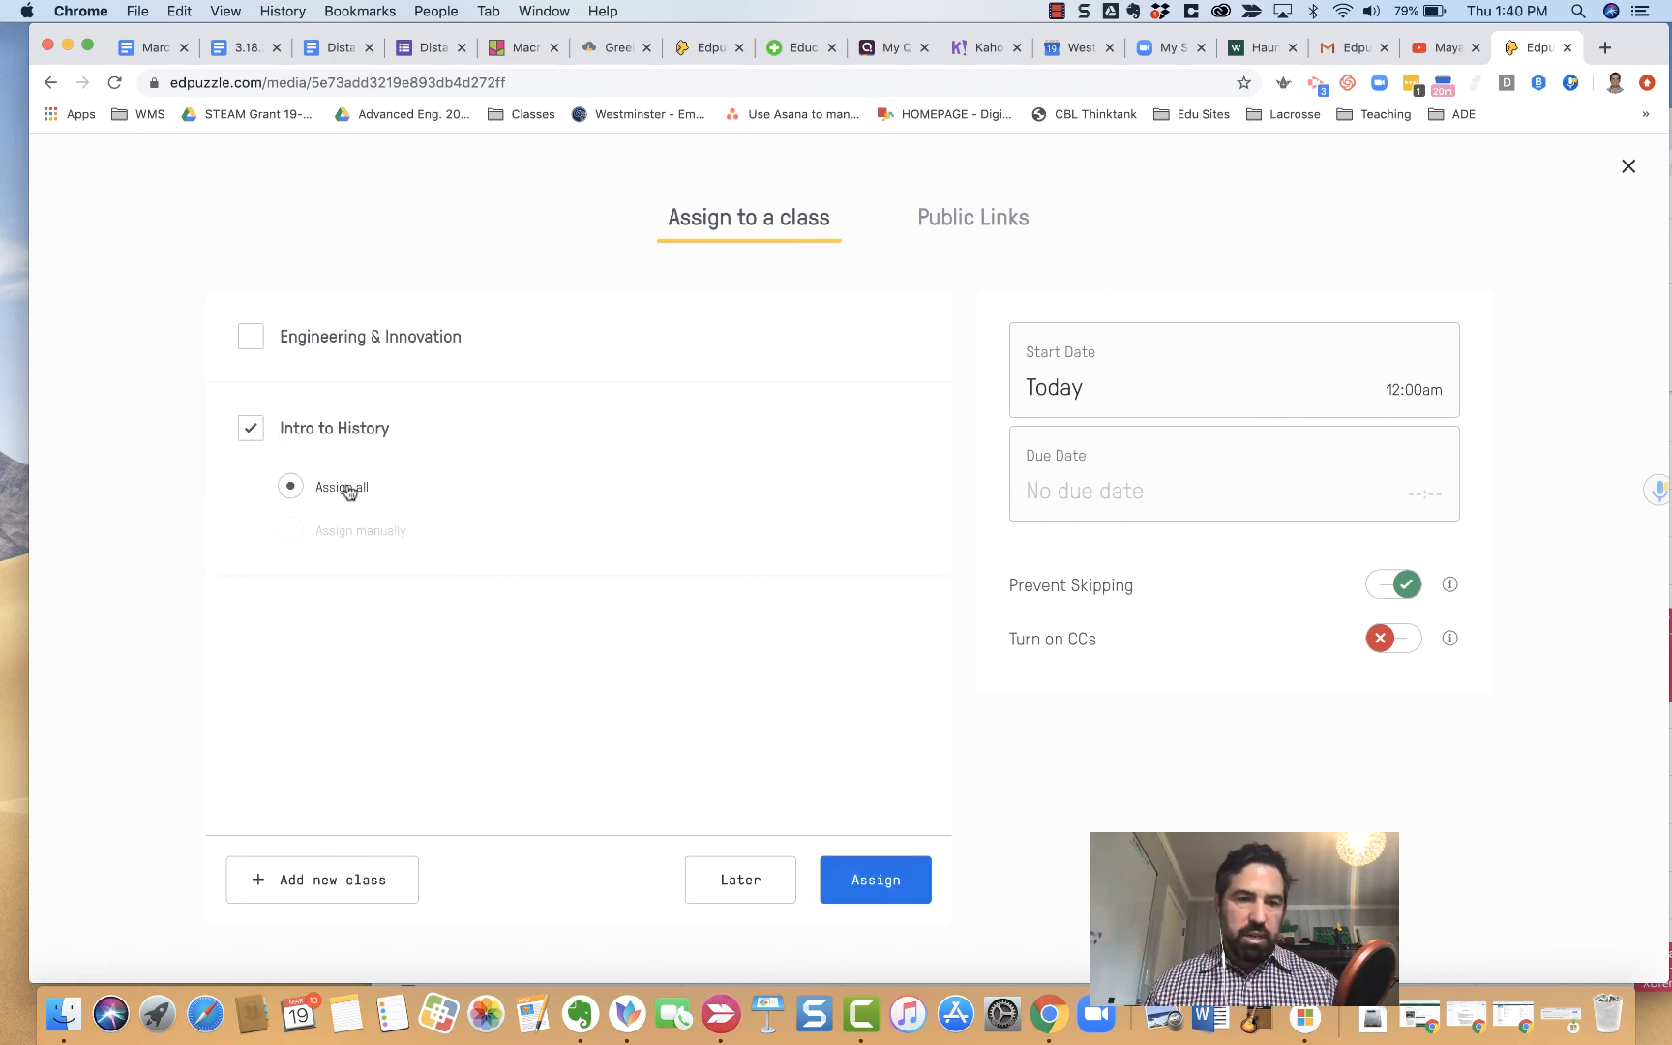
pyautogui.click(252, 427)
pyautogui.click(253, 337)
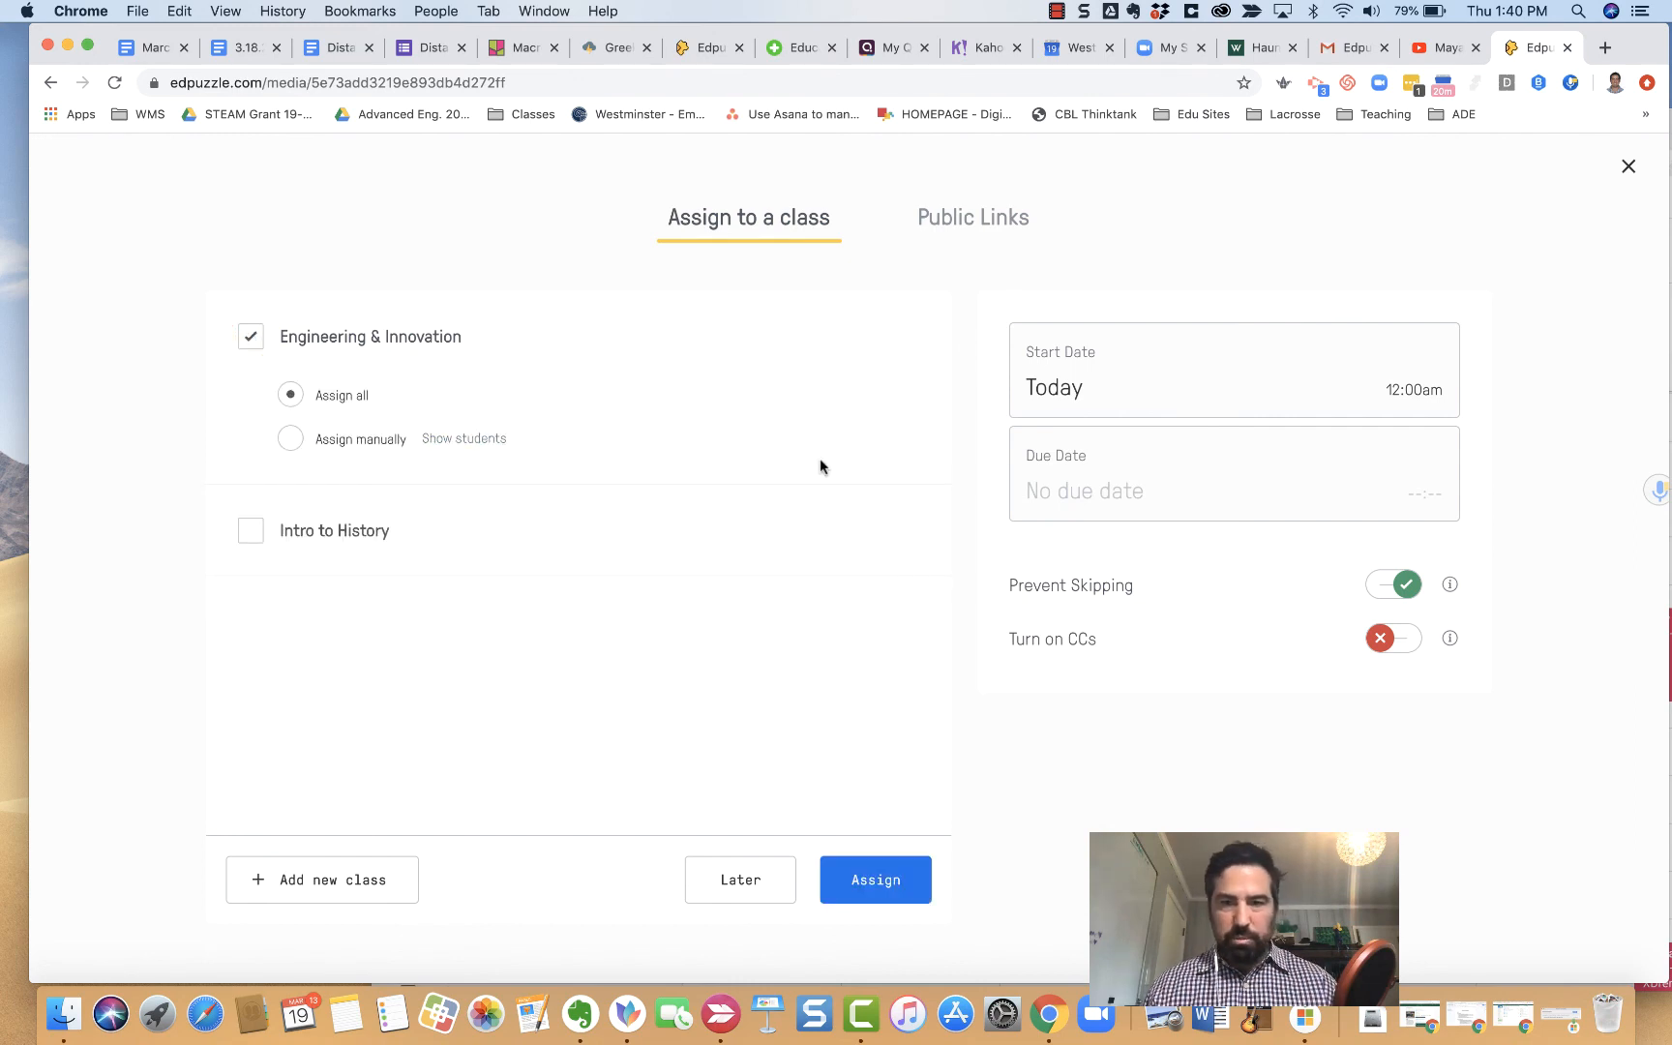
# Step: Try a March 20 due date, enable Prevent Skipping, then close the dialog without assigning
pyautogui.click(1159, 489)
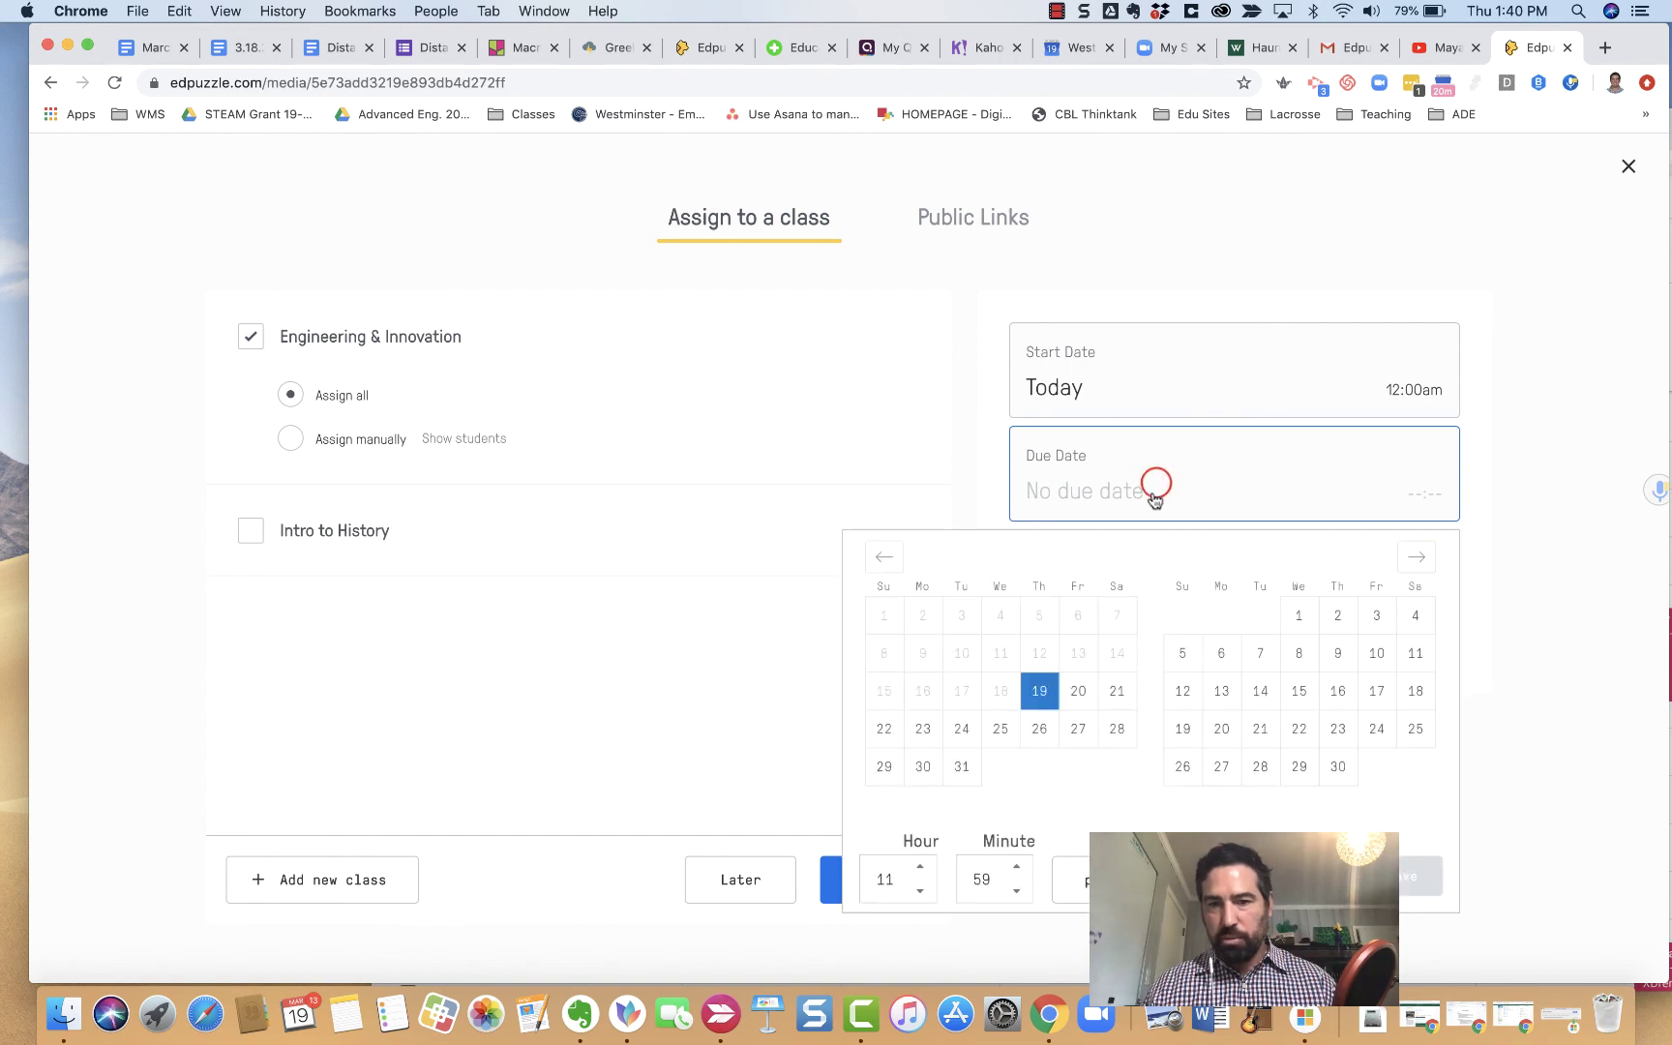
pyautogui.click(1079, 692)
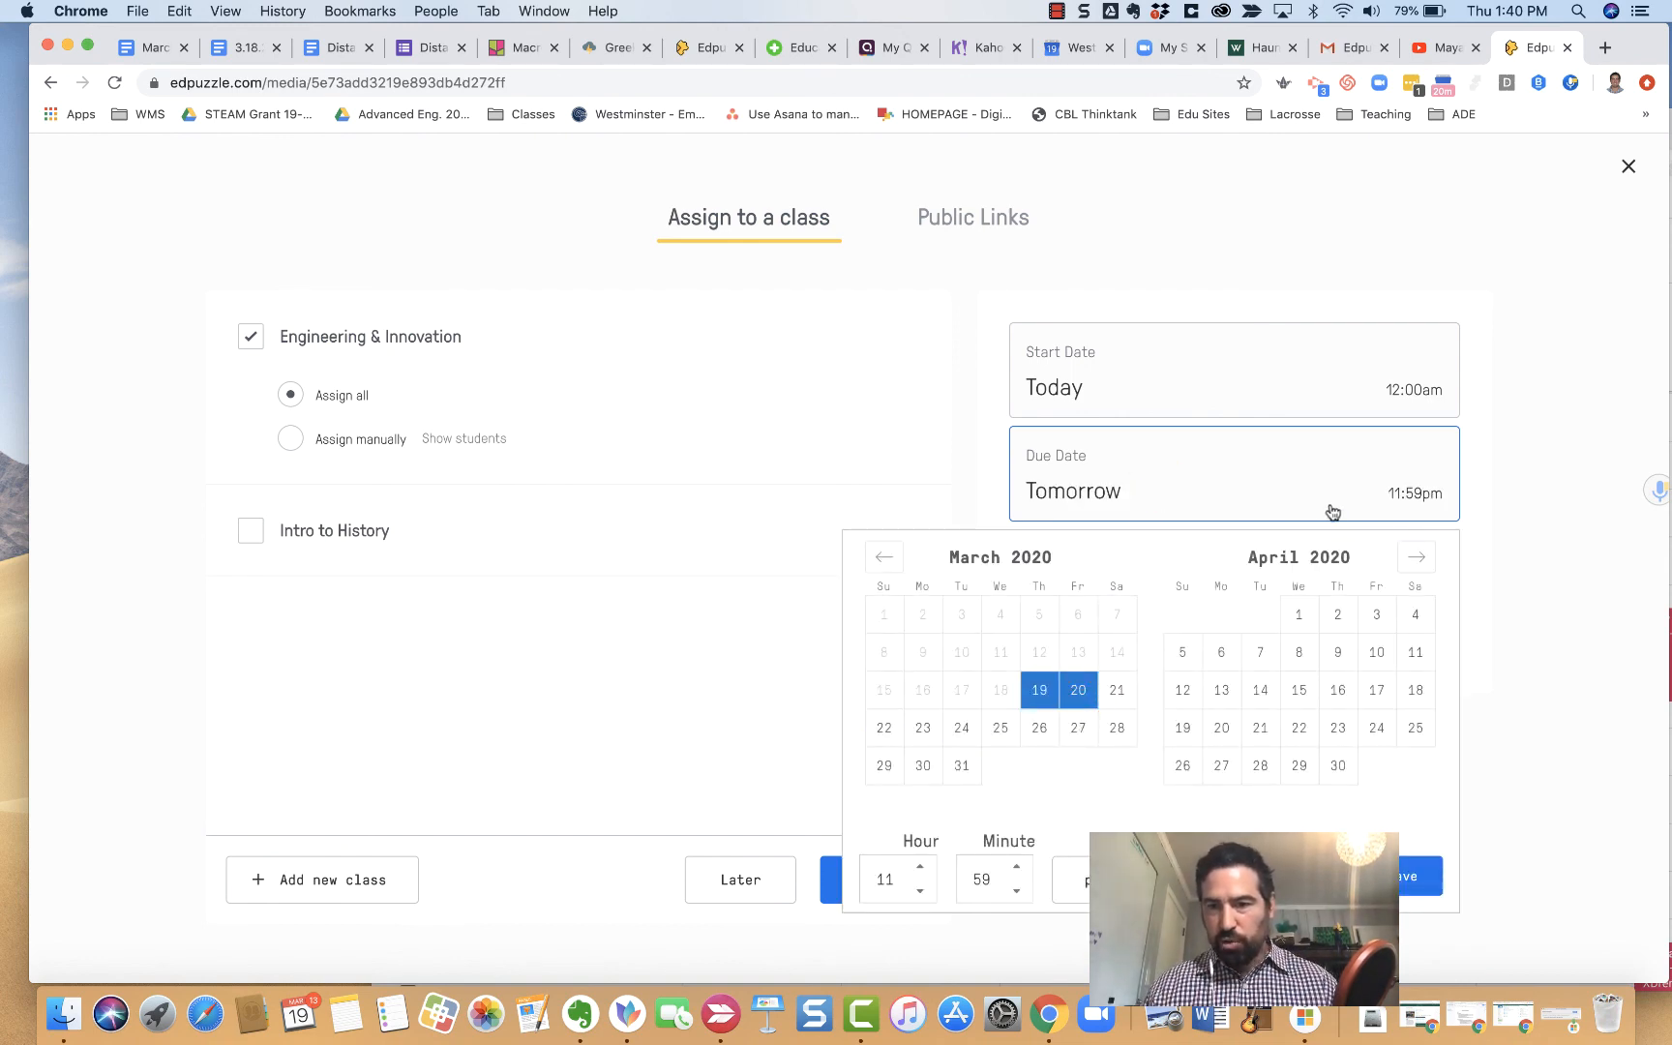
pyautogui.click(1415, 502)
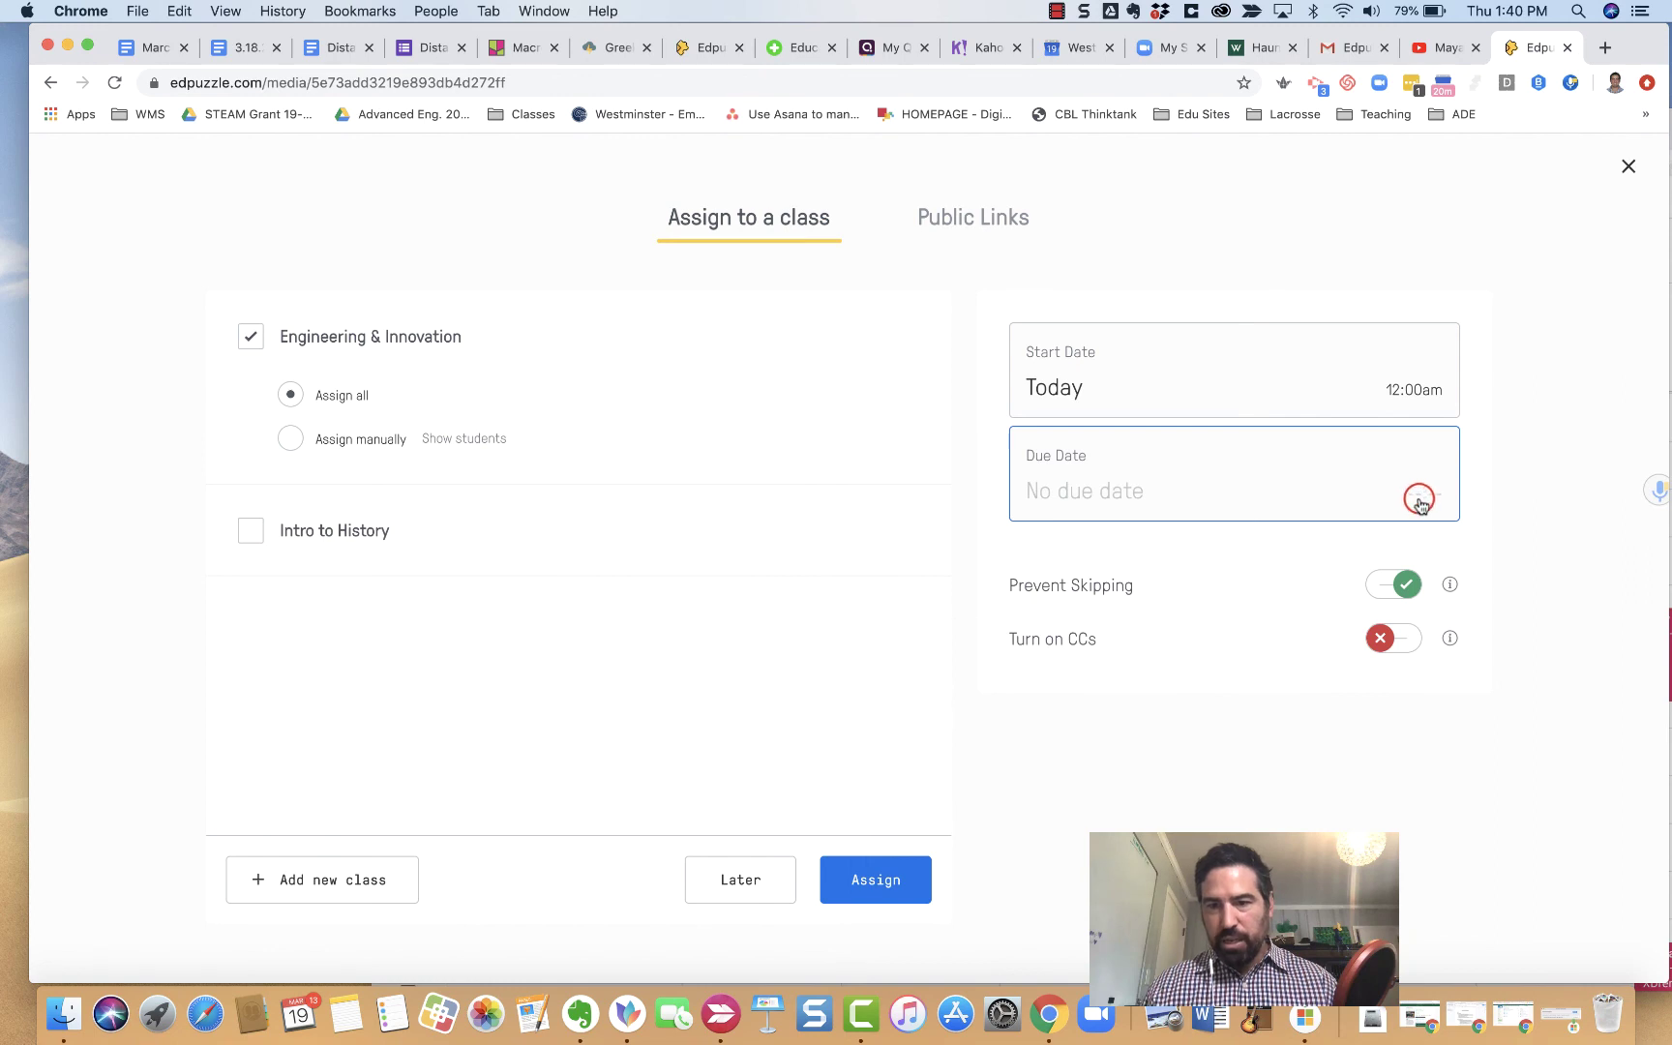
pyautogui.click(1392, 602)
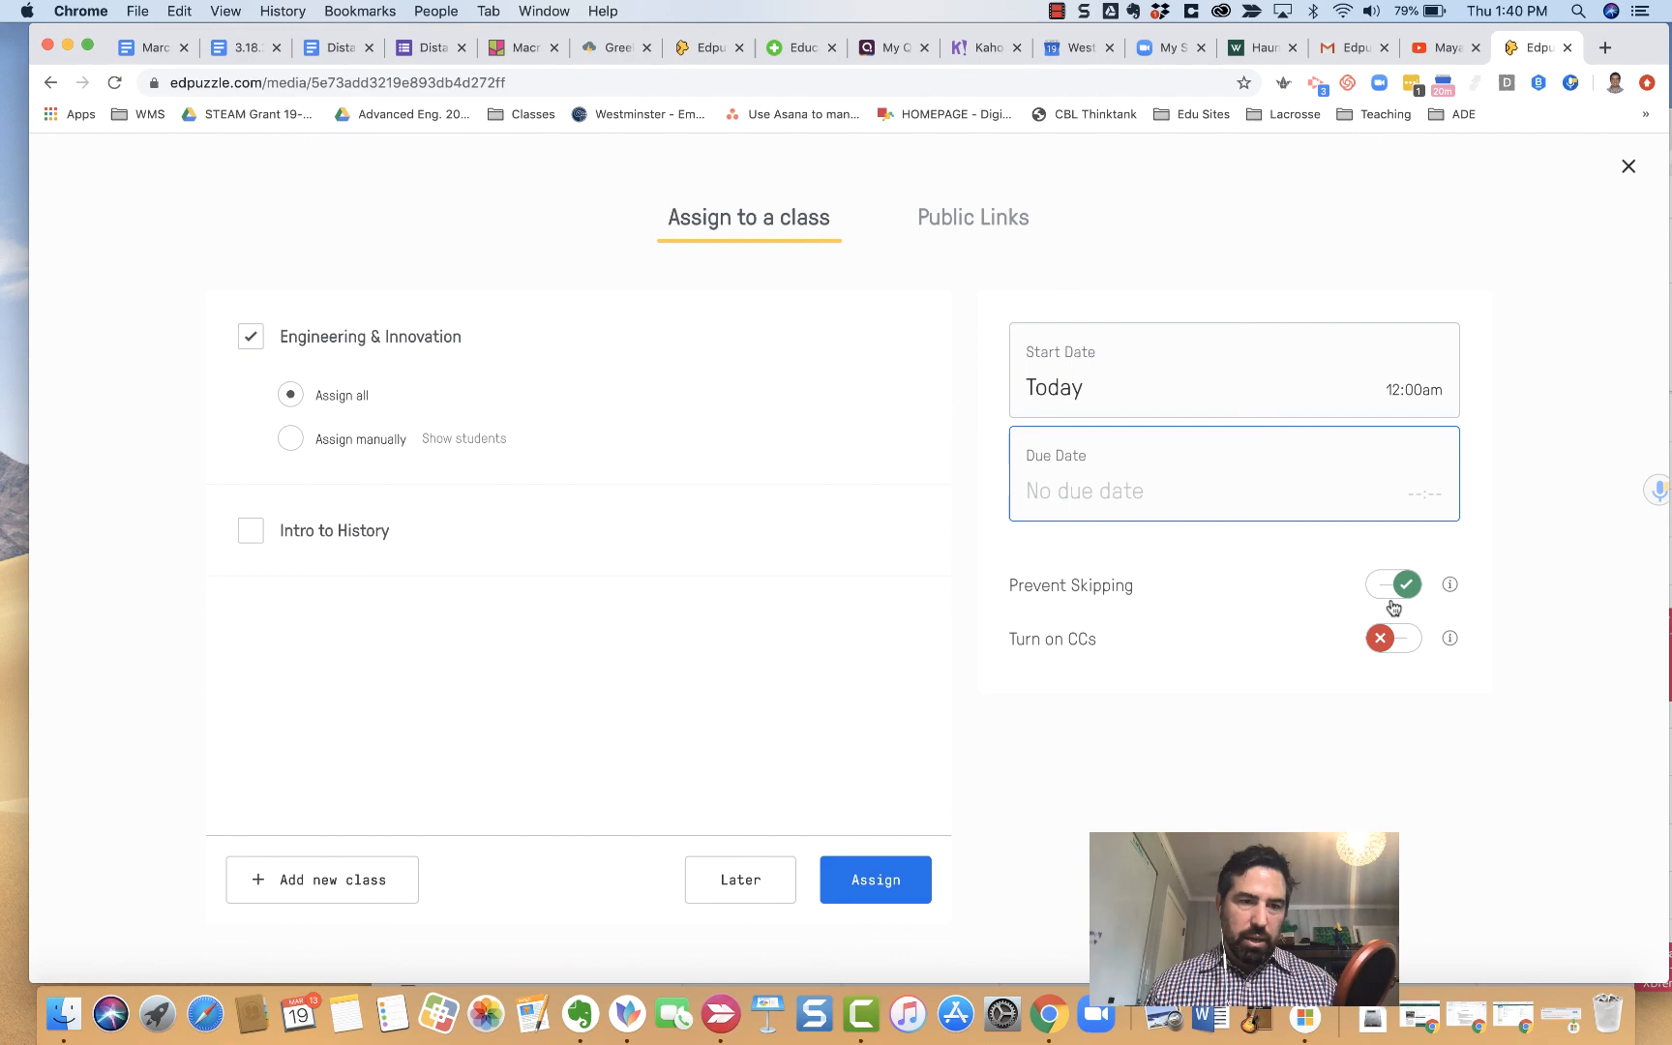
pyautogui.click(1629, 170)
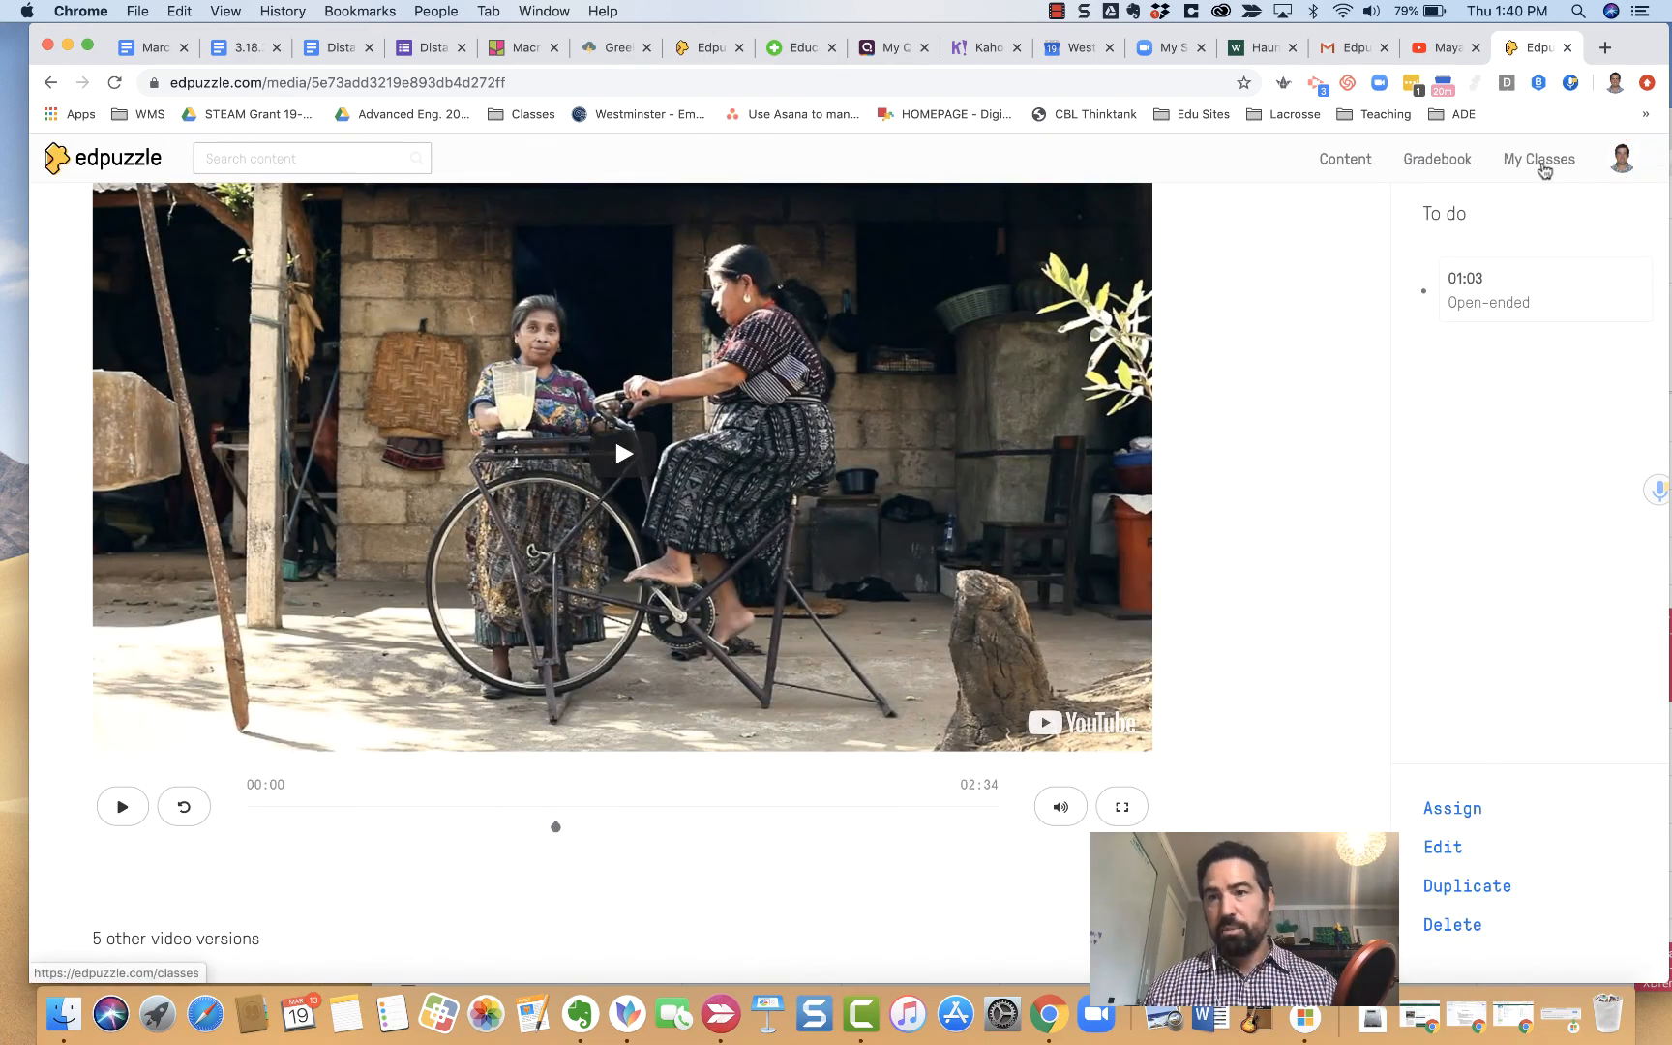
# Step: From My Classes, review Students and Due Assignments, then open The Amazing Bike Machines of Guatemala results
pyautogui.click(1542, 166)
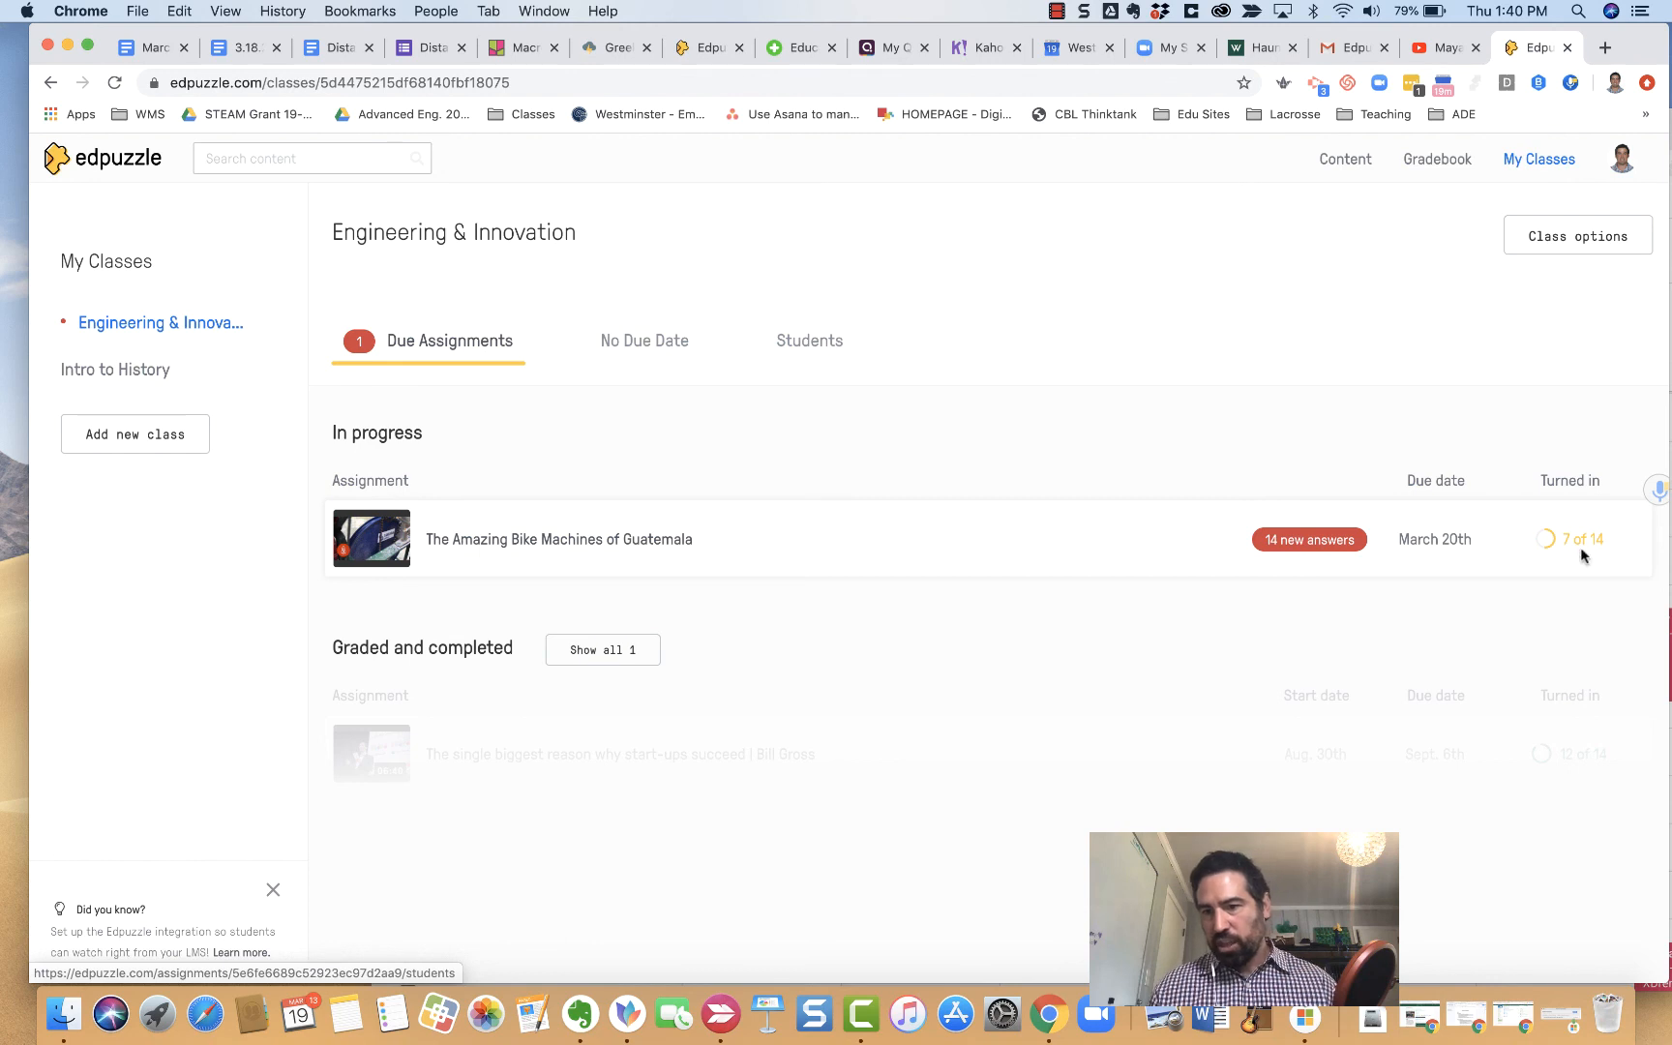
pyautogui.click(479, 351)
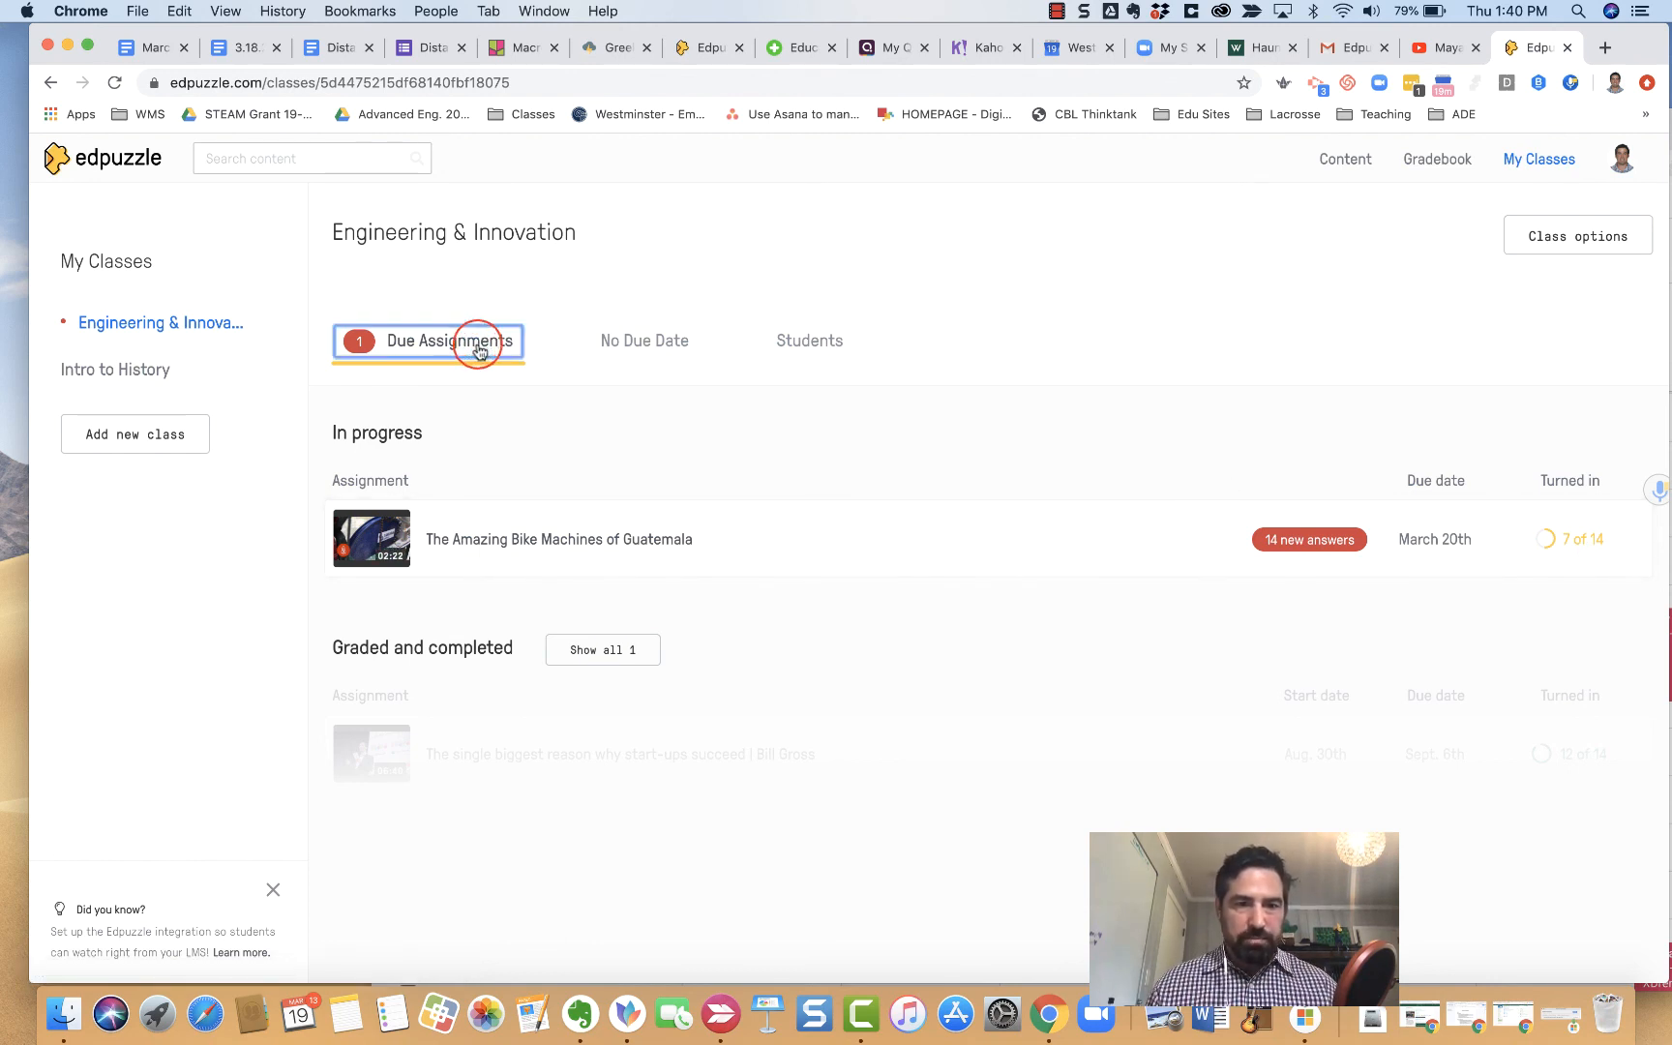
pyautogui.click(808, 342)
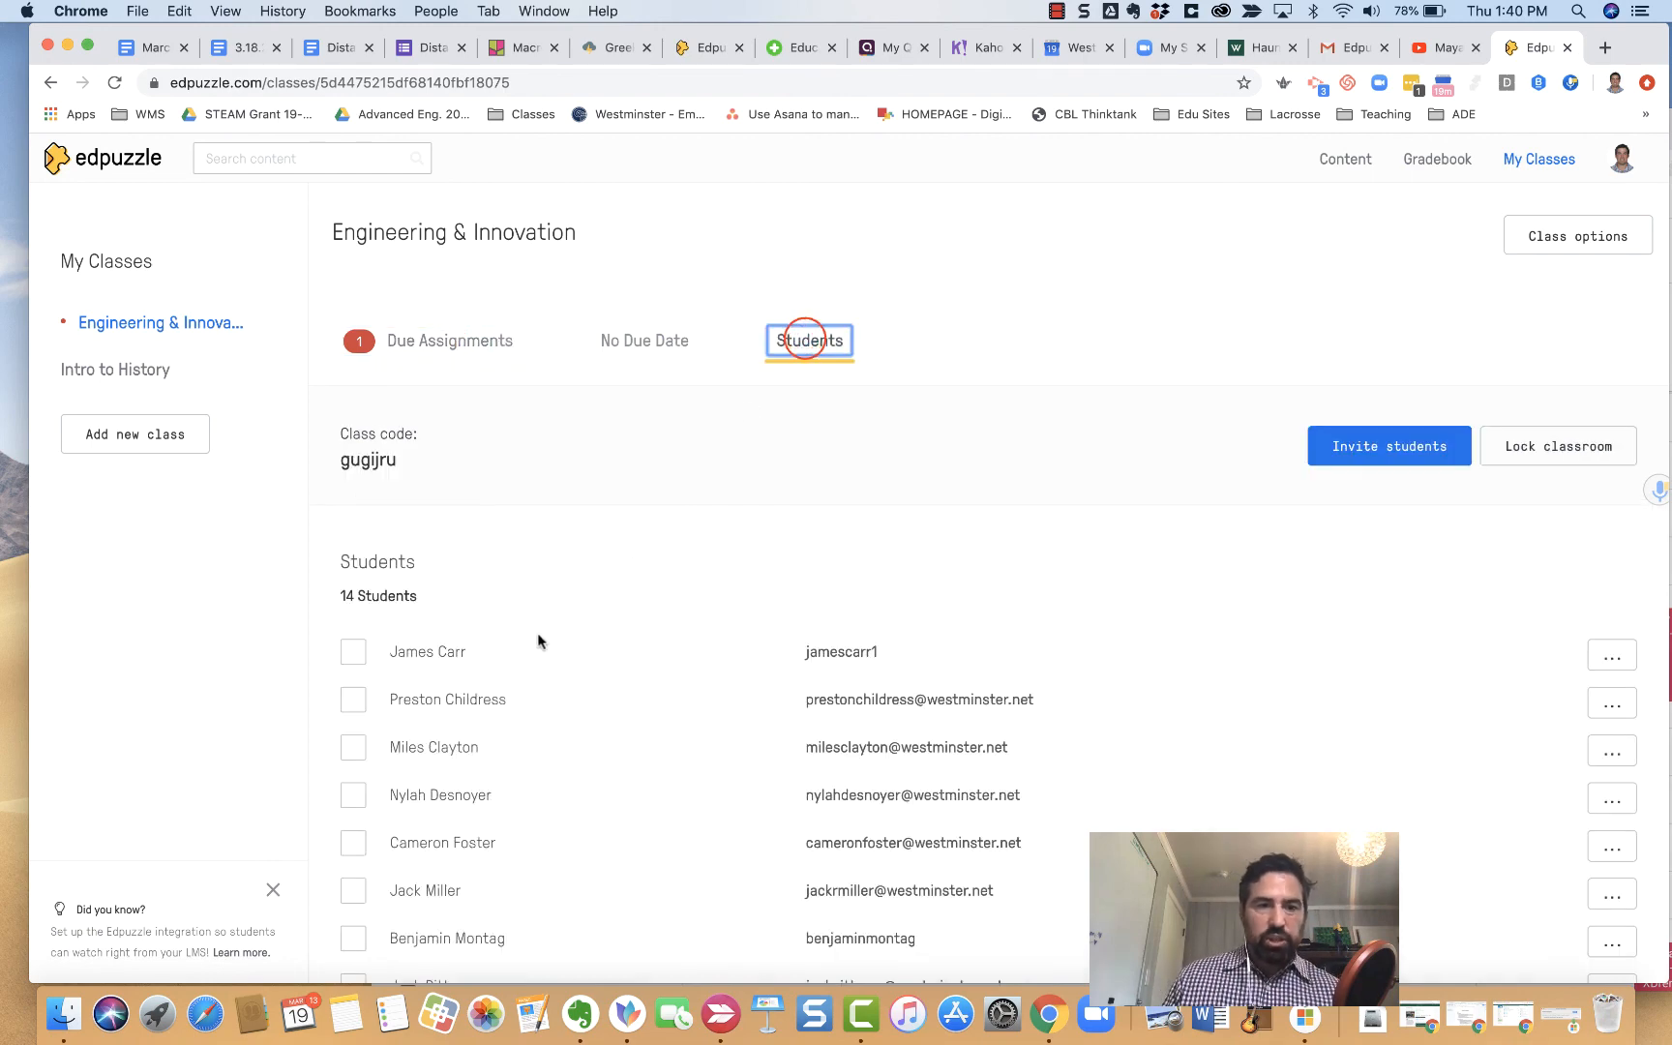
pyautogui.click(451, 341)
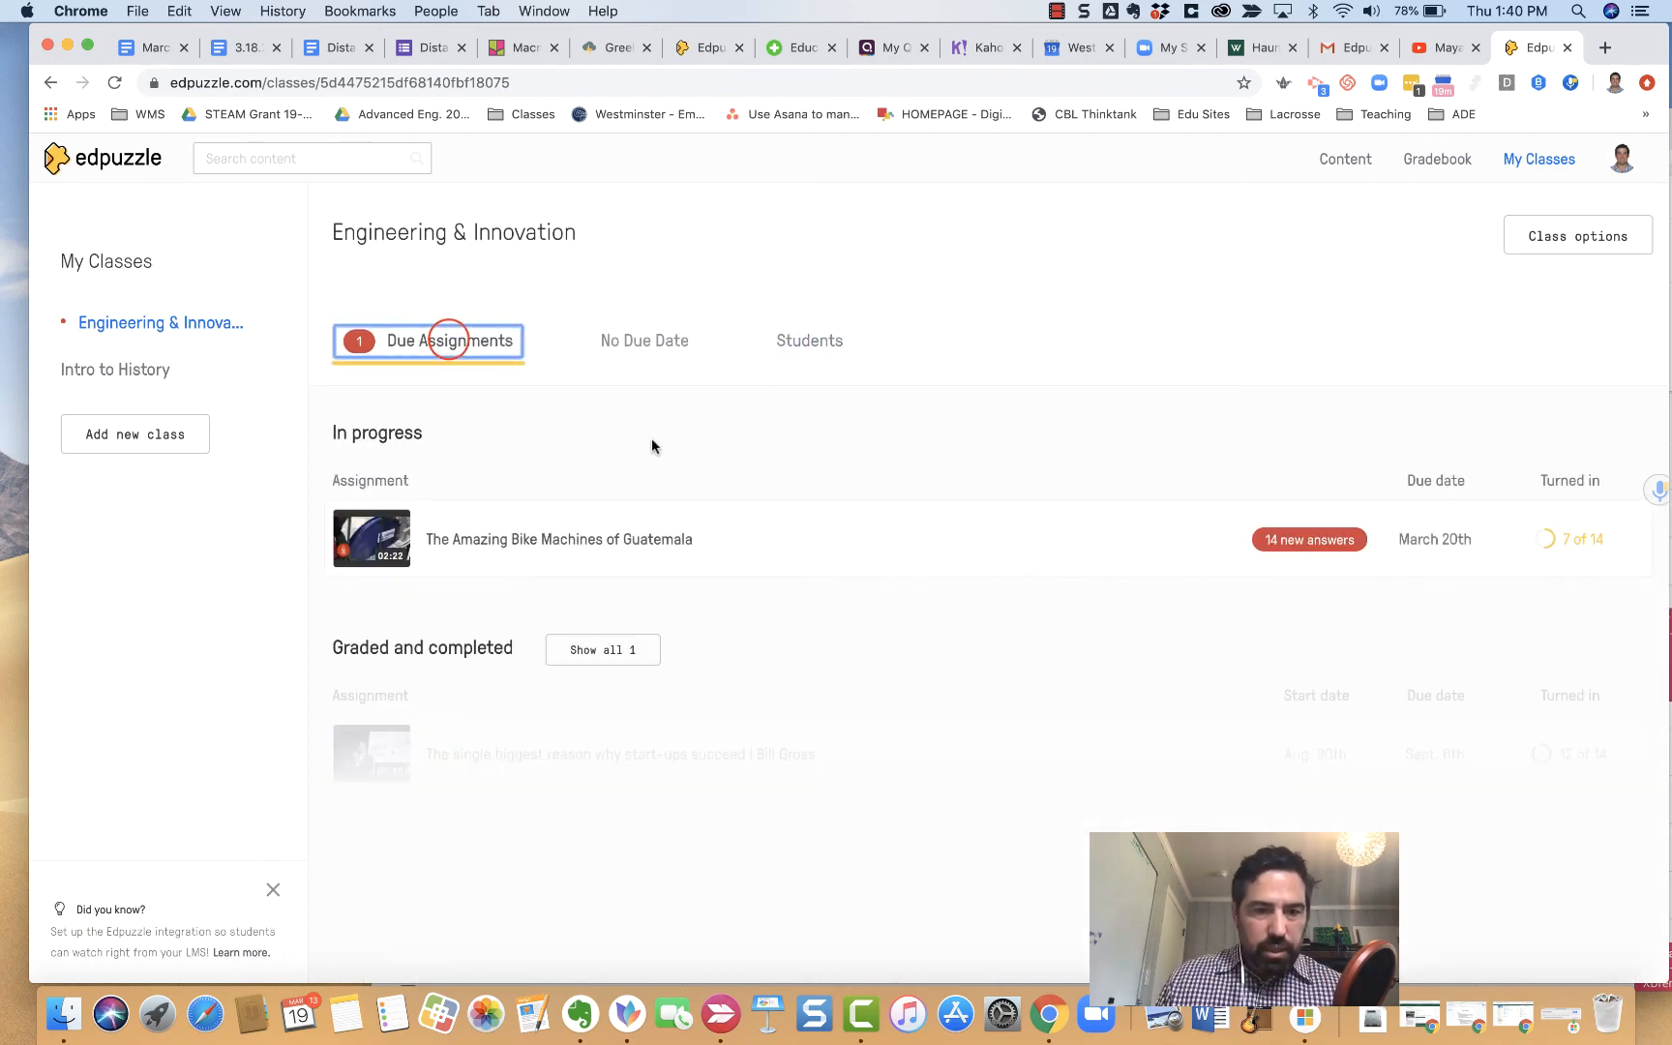
pyautogui.click(917, 578)
pyautogui.scroll(-2, 563, 629)
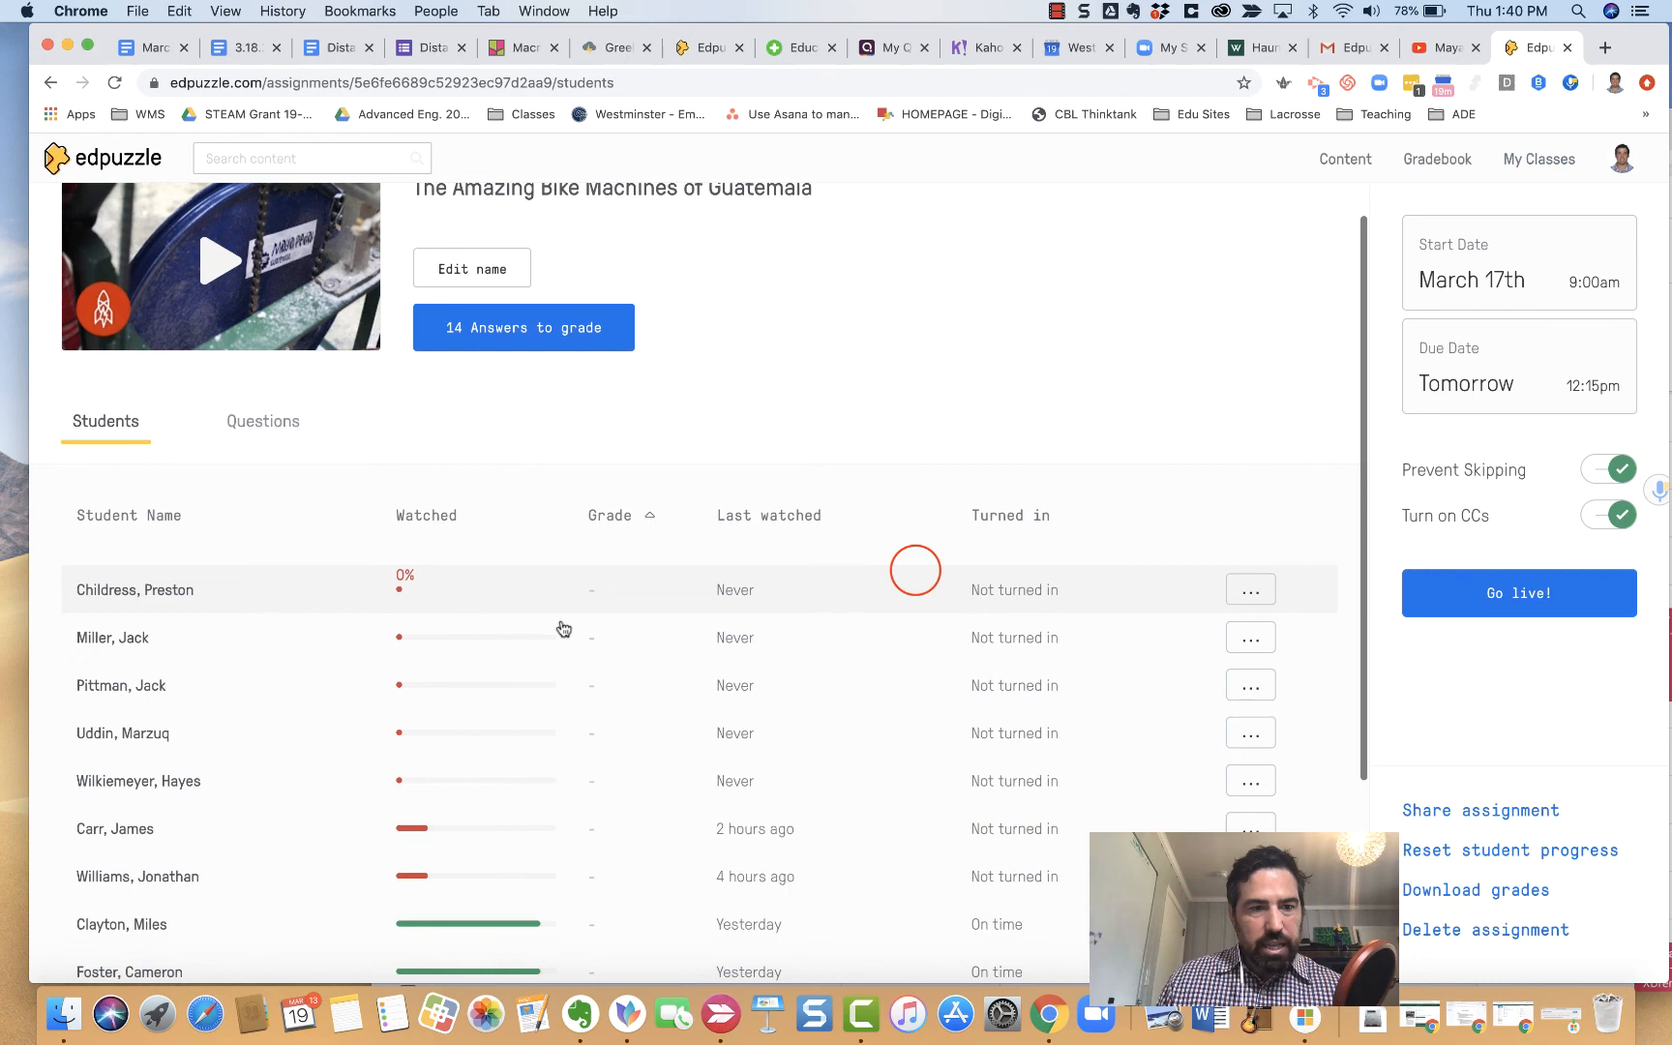
pyautogui.scroll(2, 563, 628)
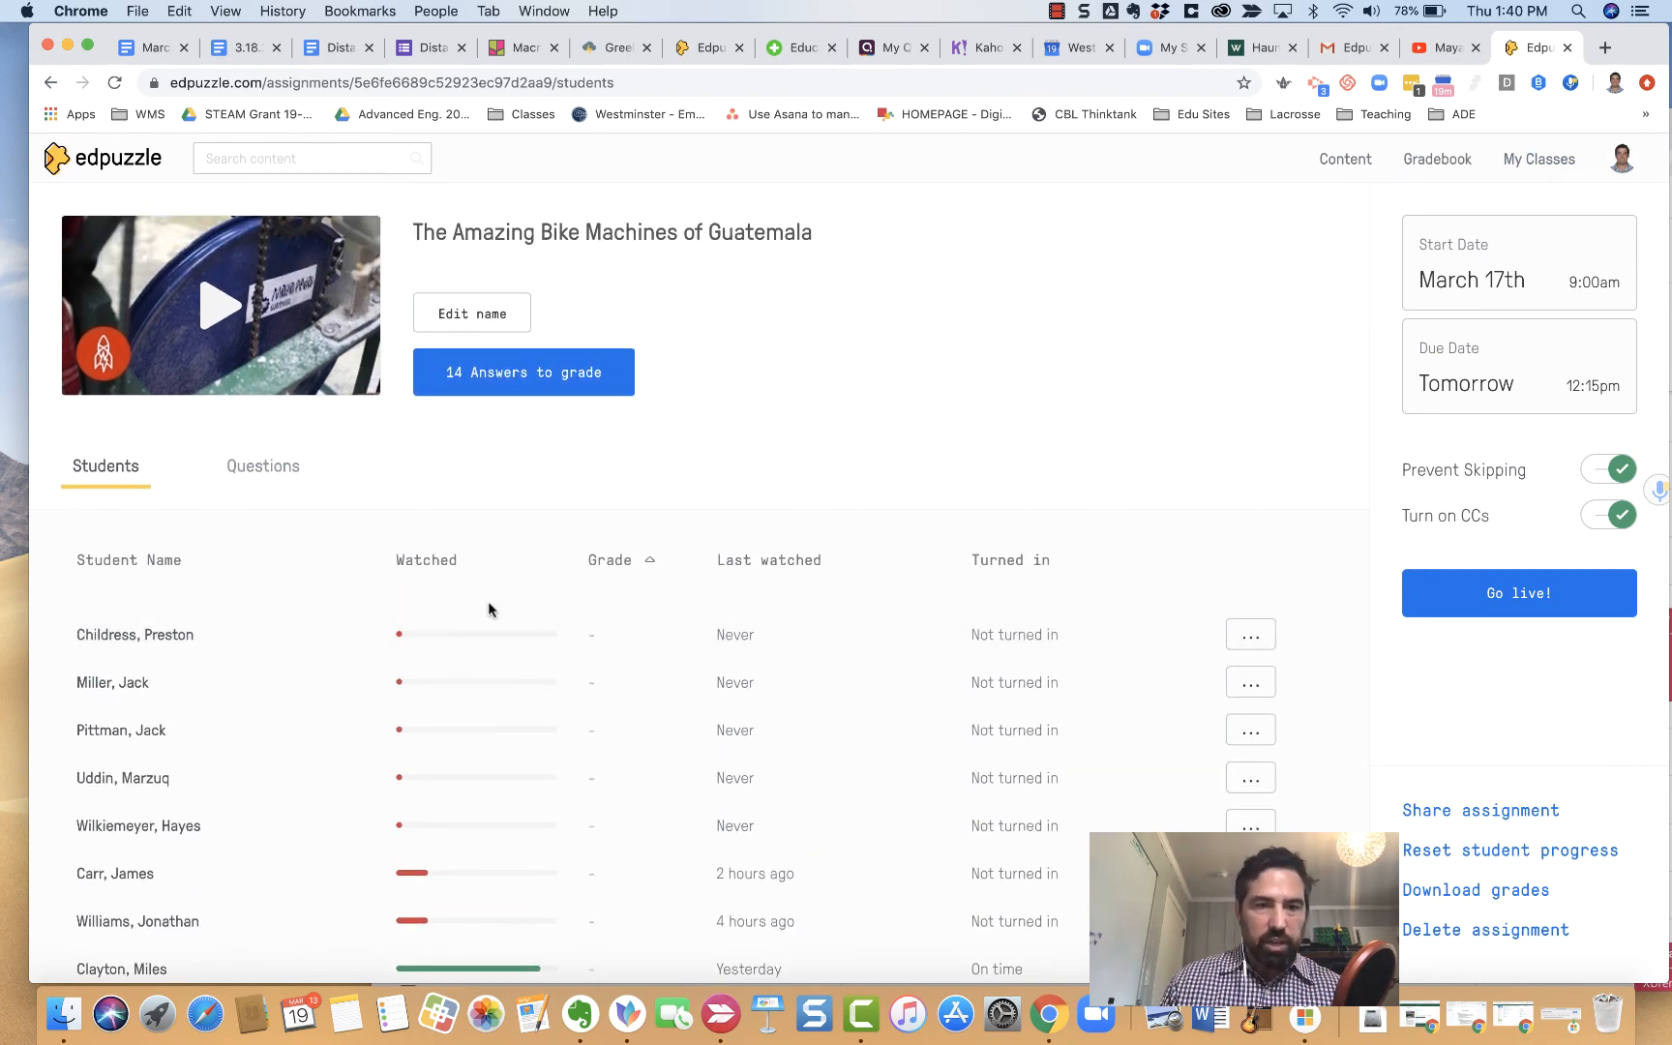
pyautogui.scroll(-1, 291, 554)
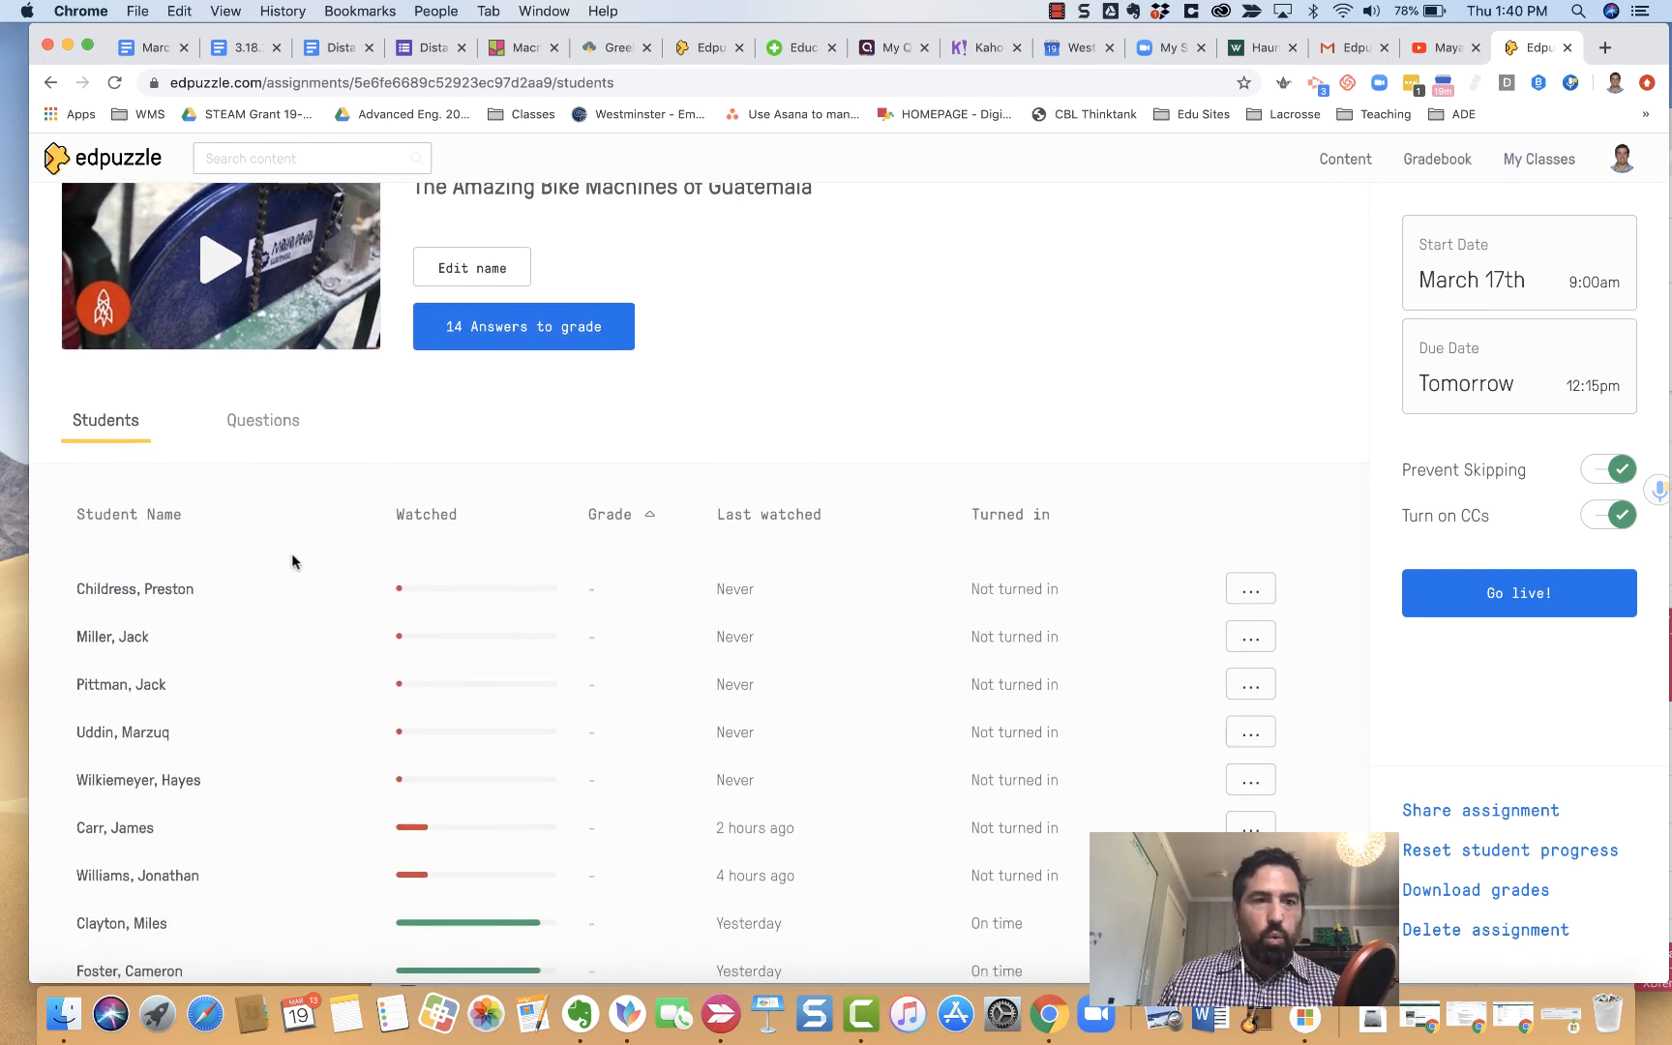
pyautogui.scroll(-2, 291, 554)
pyautogui.scroll(-2, 291, 562)
pyautogui.scroll(-1, 293, 562)
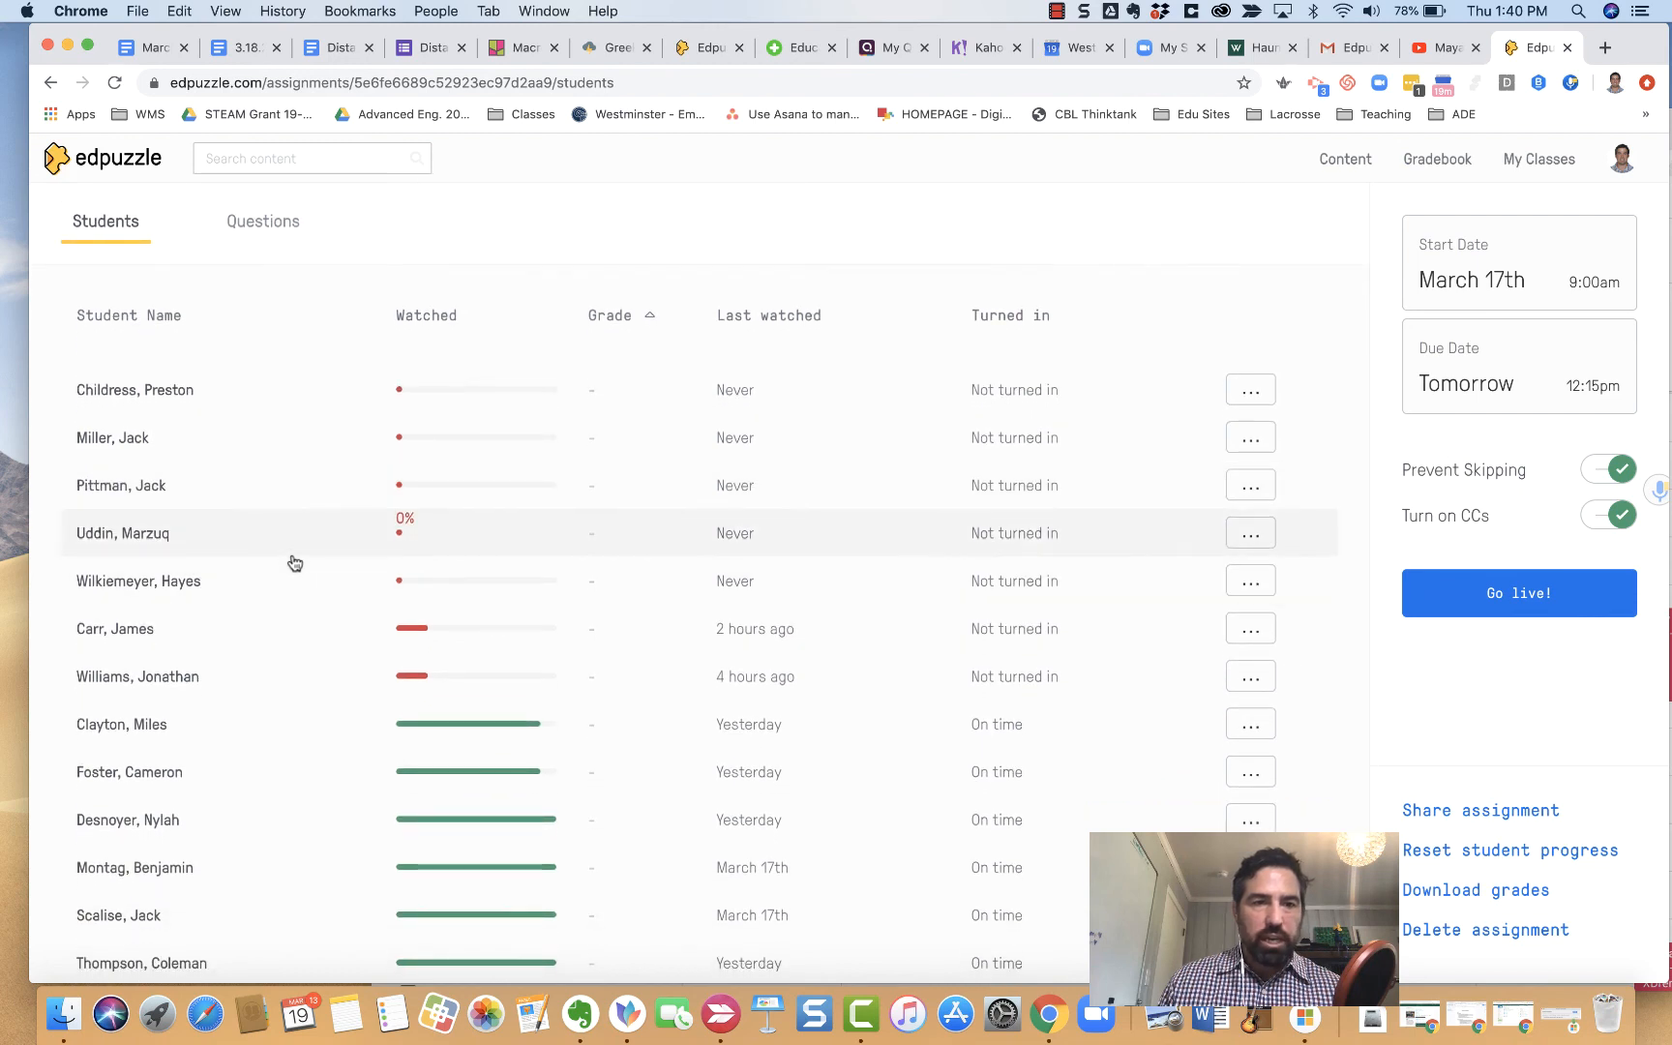
pyautogui.scroll(-1, 291, 564)
pyautogui.scroll(-1, 291, 563)
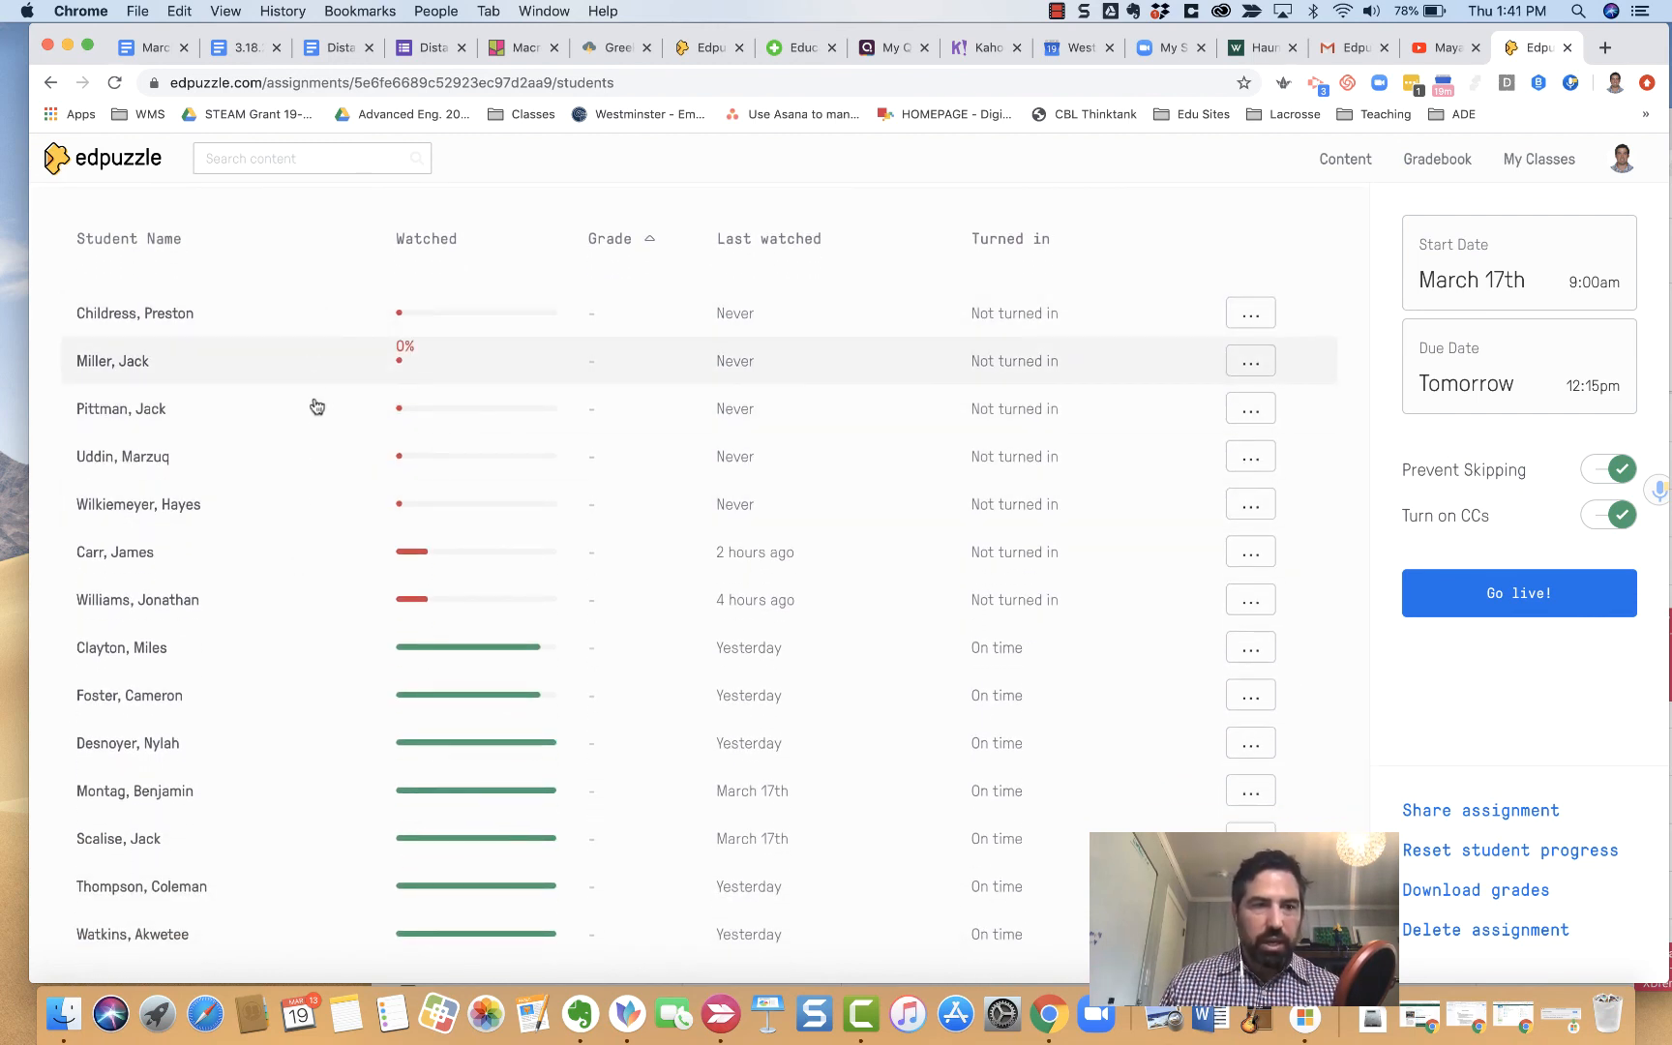
pyautogui.scroll(-1, 323, 483)
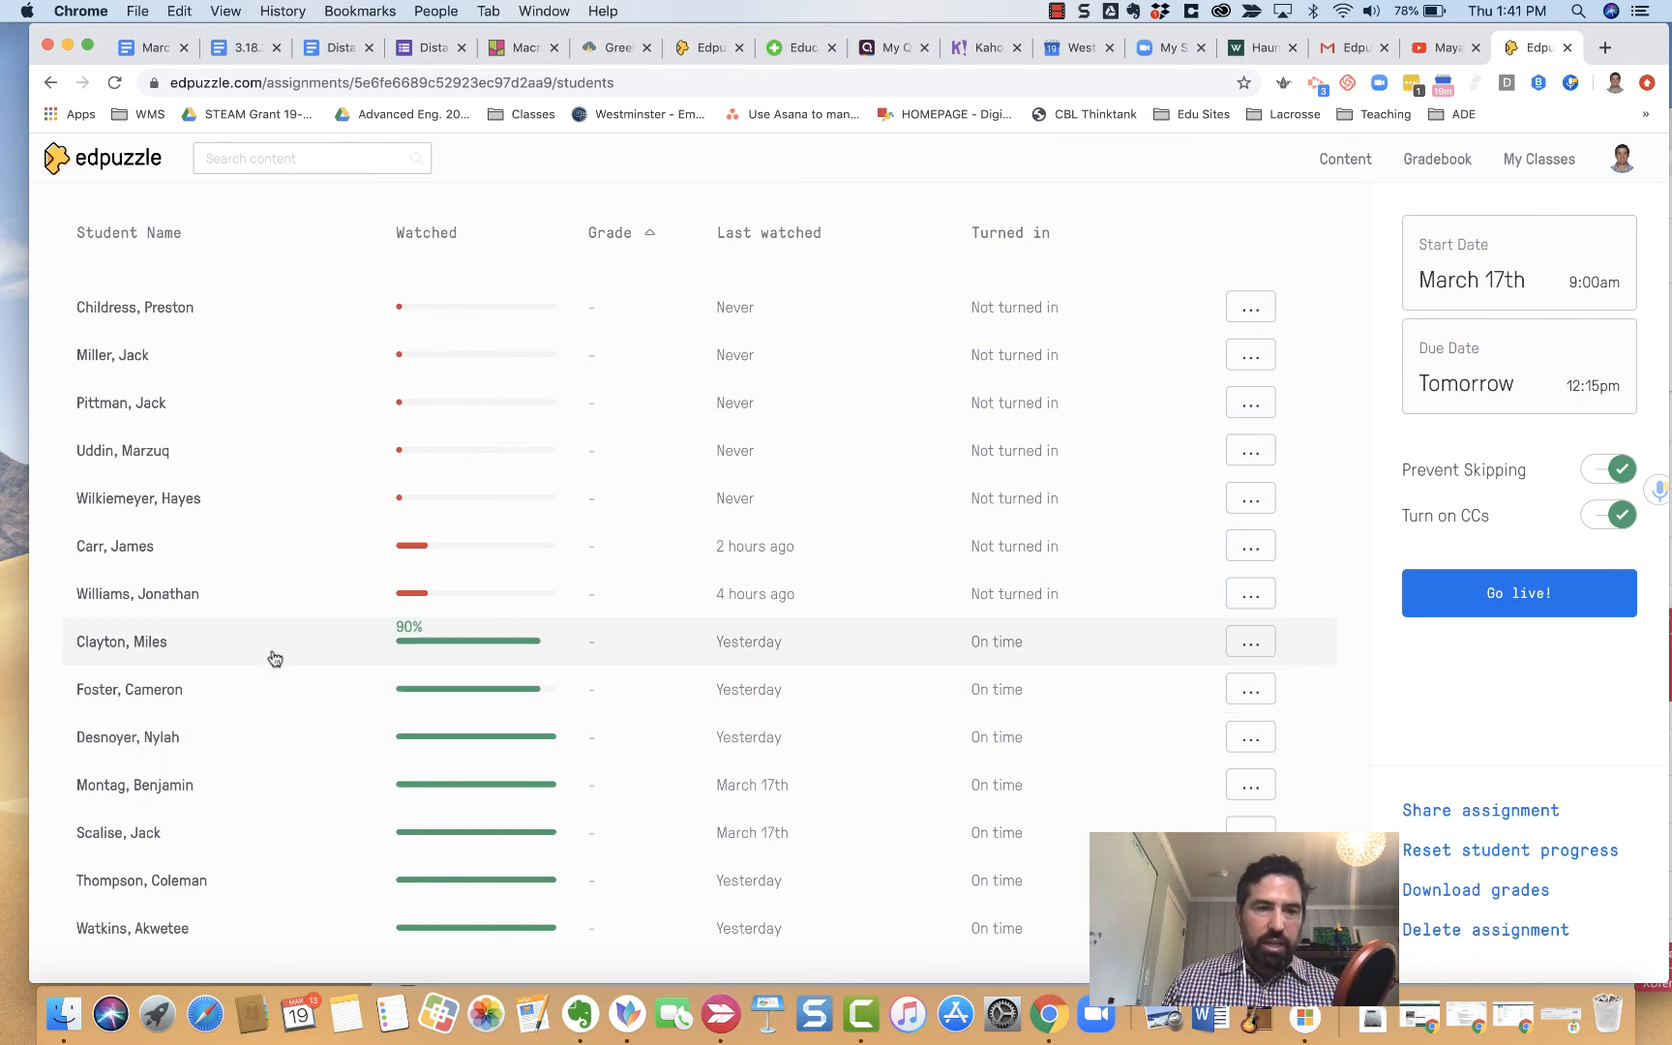
# Step: Open the individual progress of the student with 90% watched and On time
pyautogui.click(274, 657)
pyautogui.scroll(-5, 431, 750)
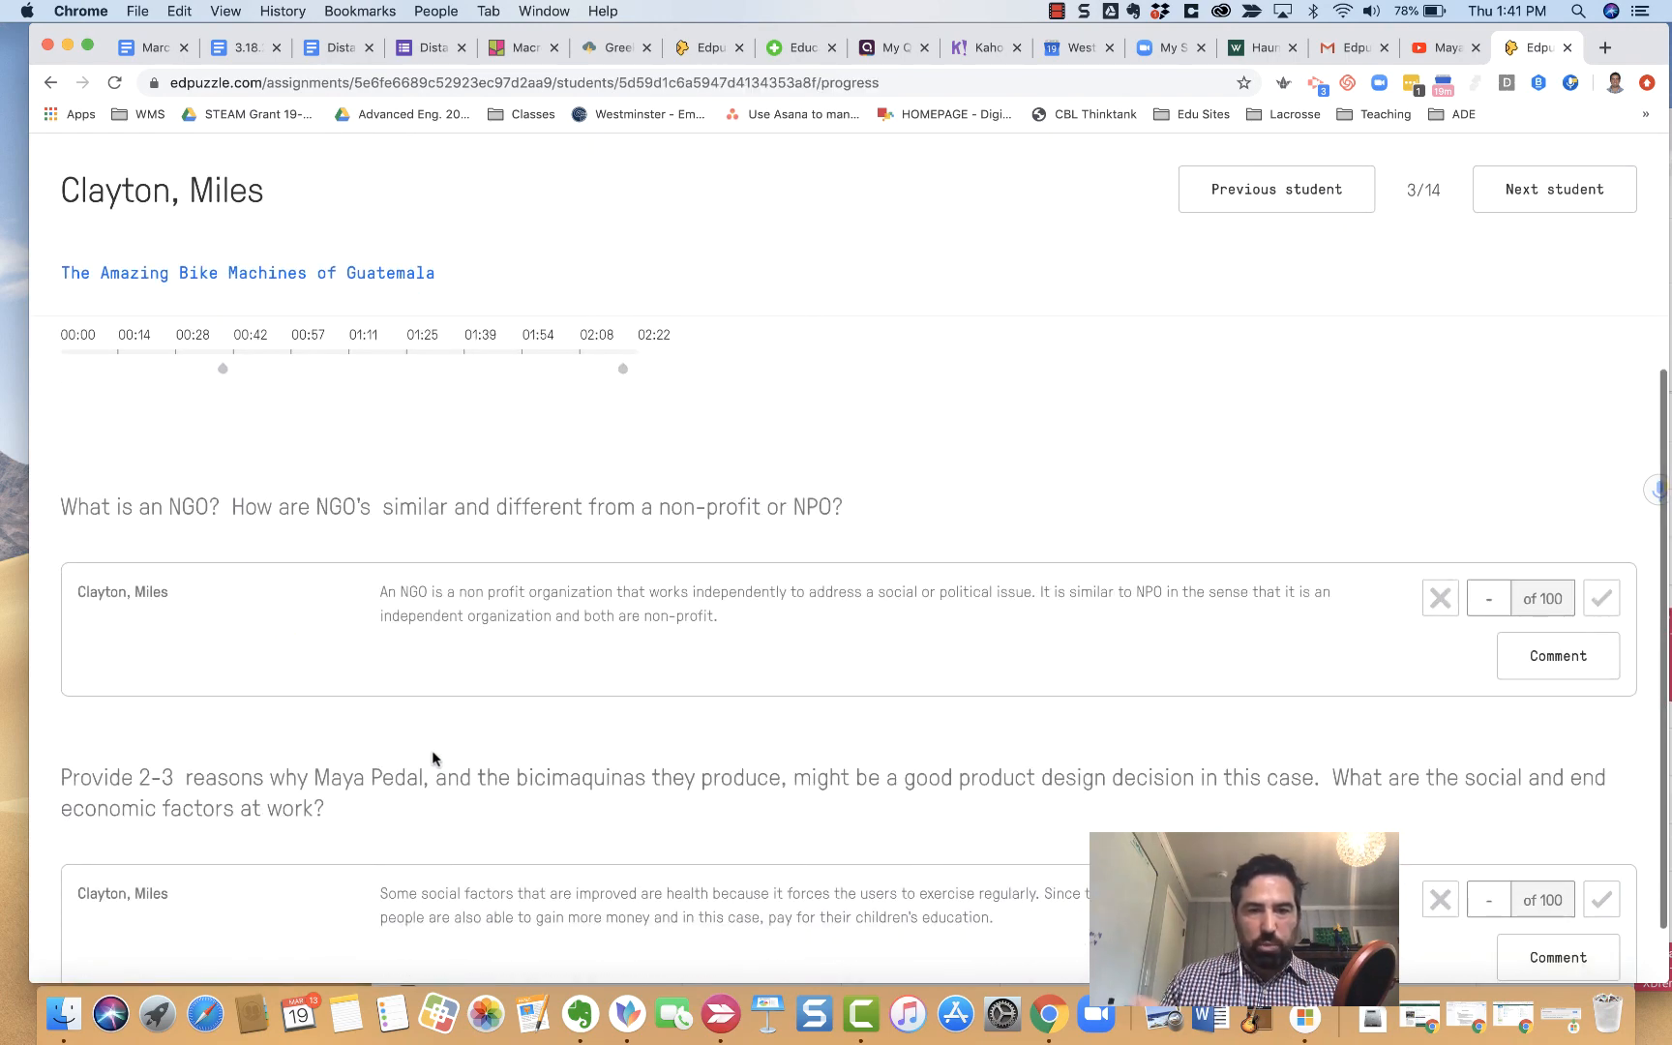
pyautogui.scroll(3, 1014, 443)
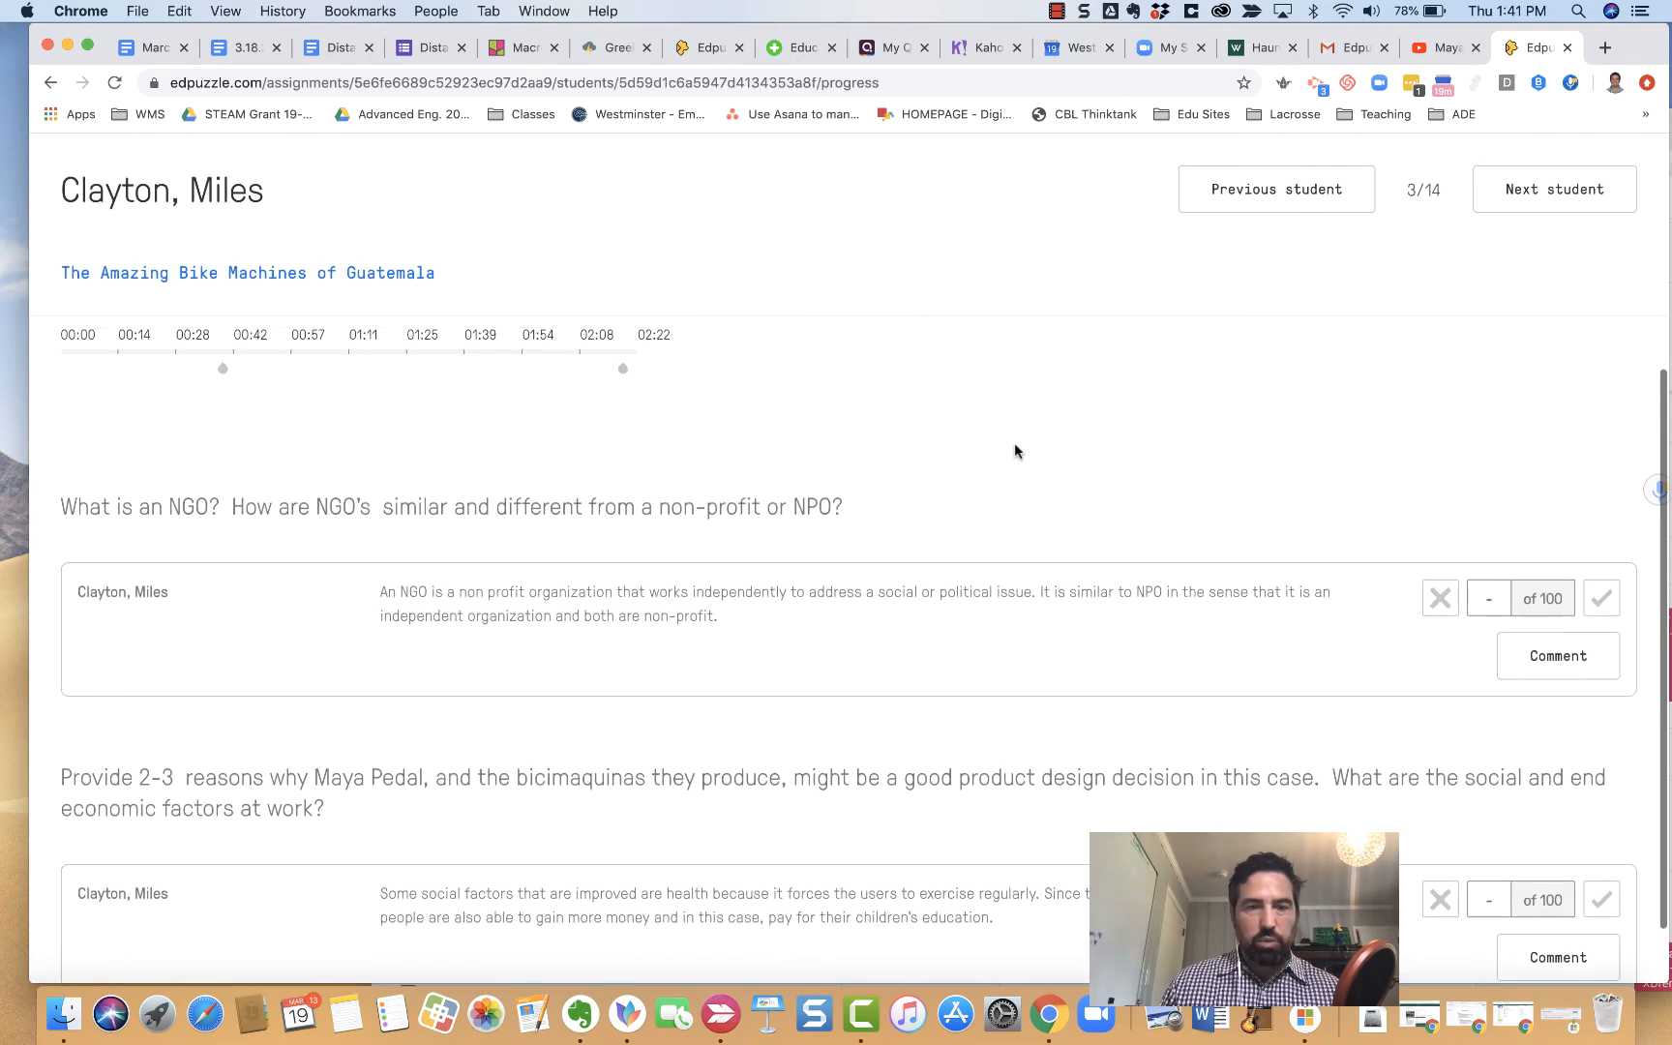
pyautogui.scroll(5, 1015, 450)
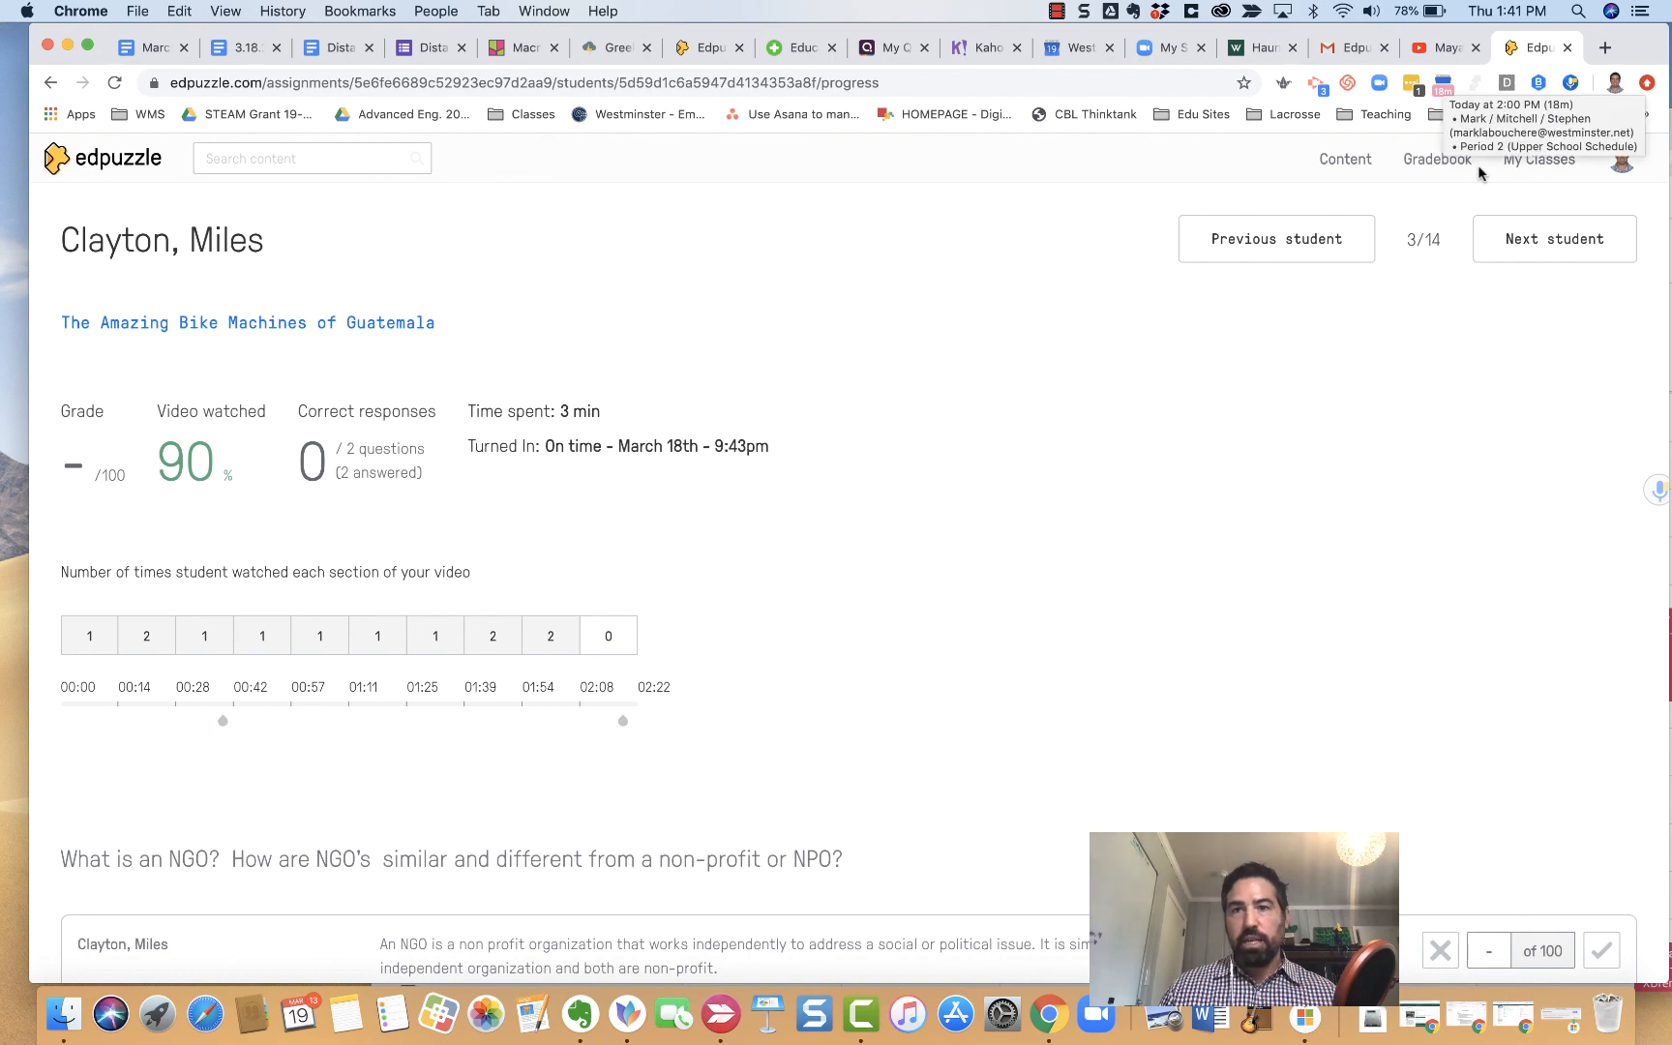
pyautogui.click(1059, 11)
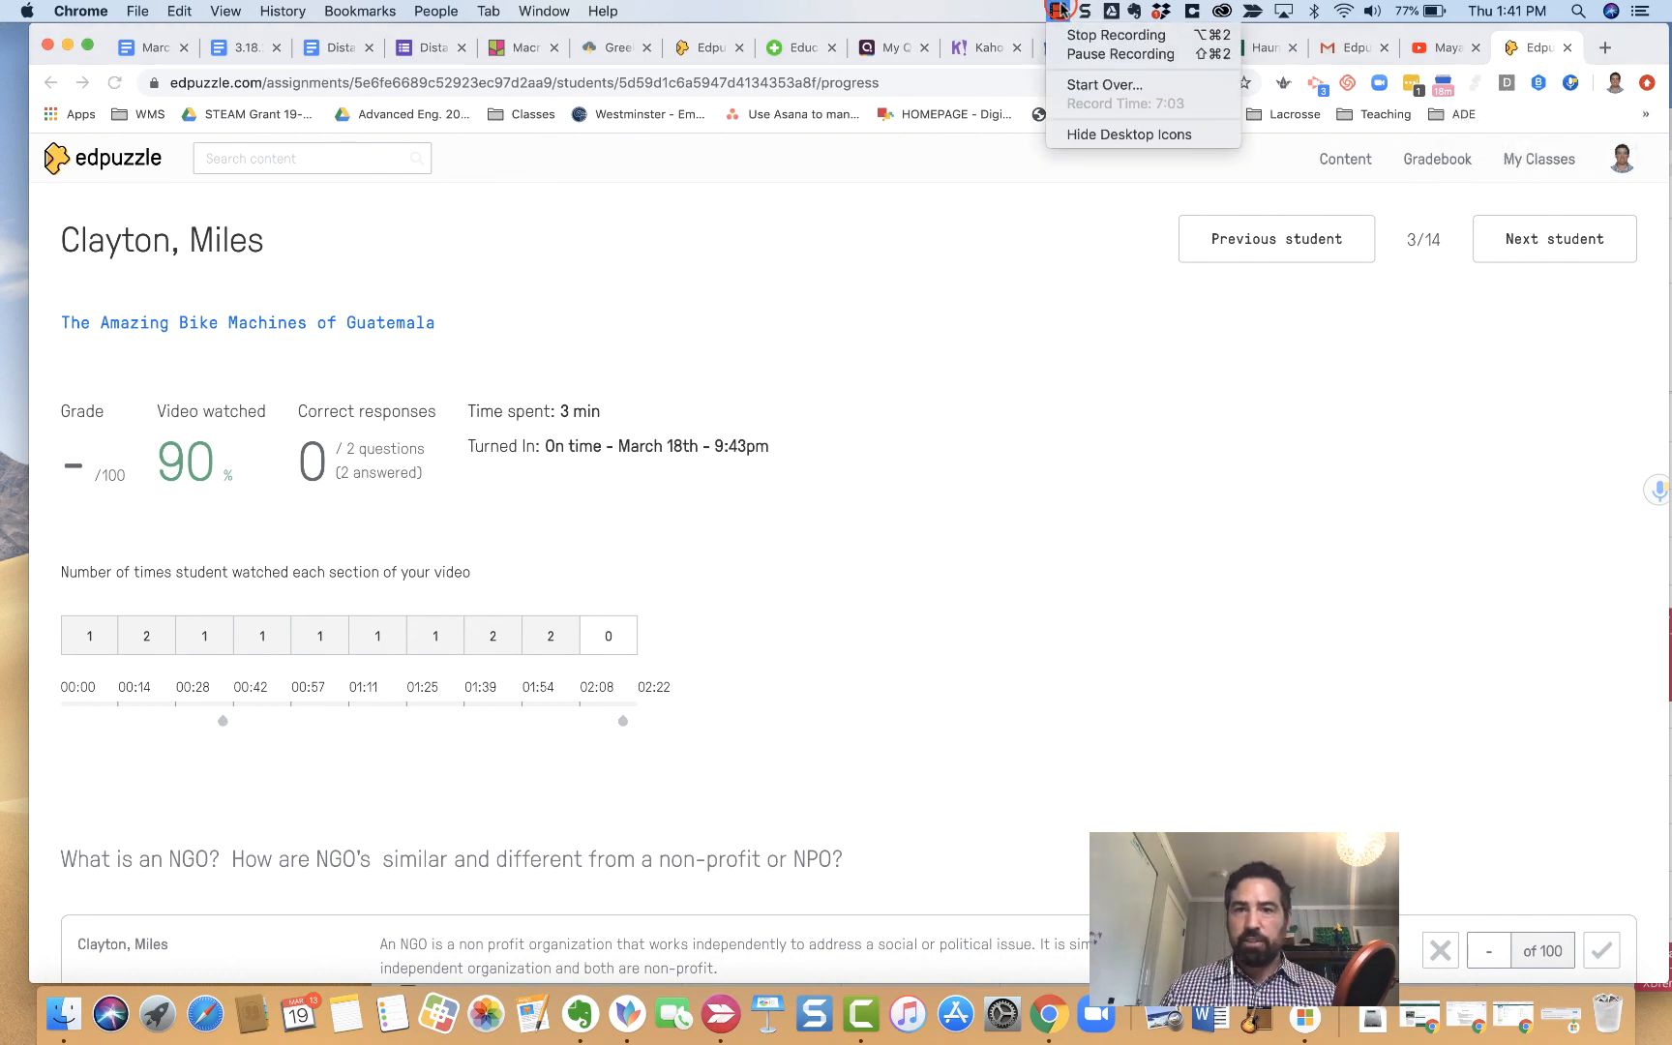